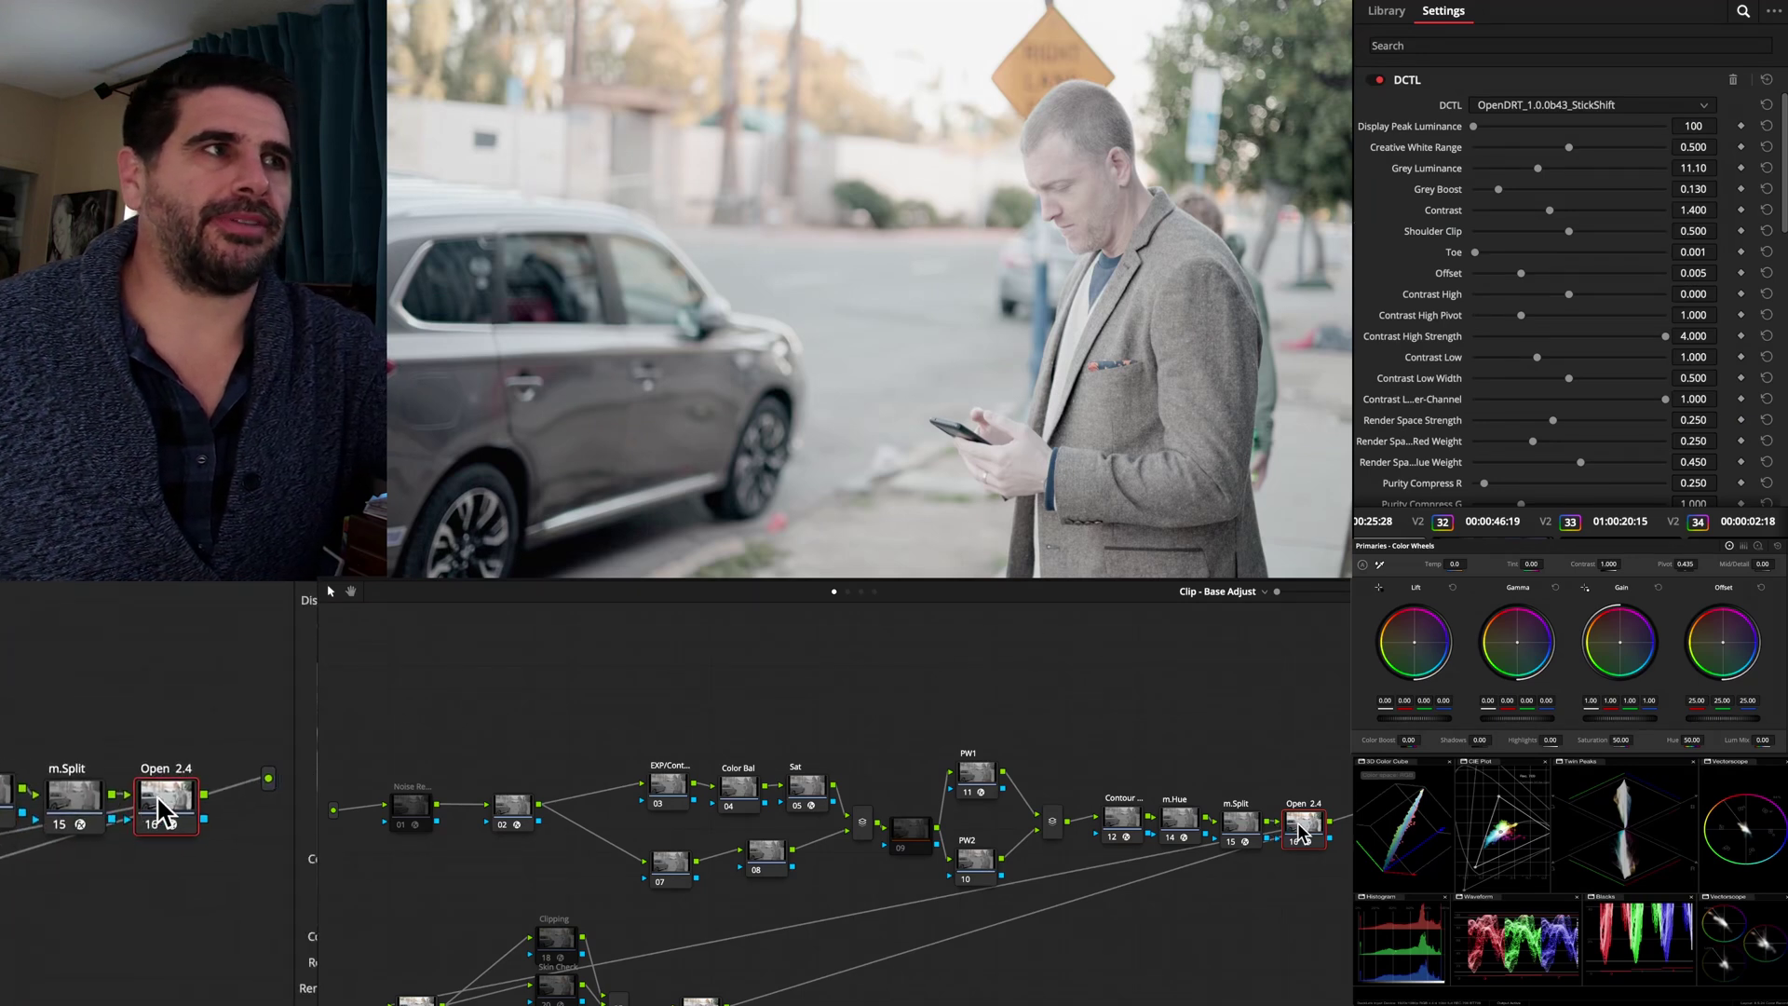
Nudge the Open 2.4 node slightly down and to the right in the node graph
{"action": "left_click_drag", "start_coordinate": [1301, 813], "coordinate": [1313, 841]}
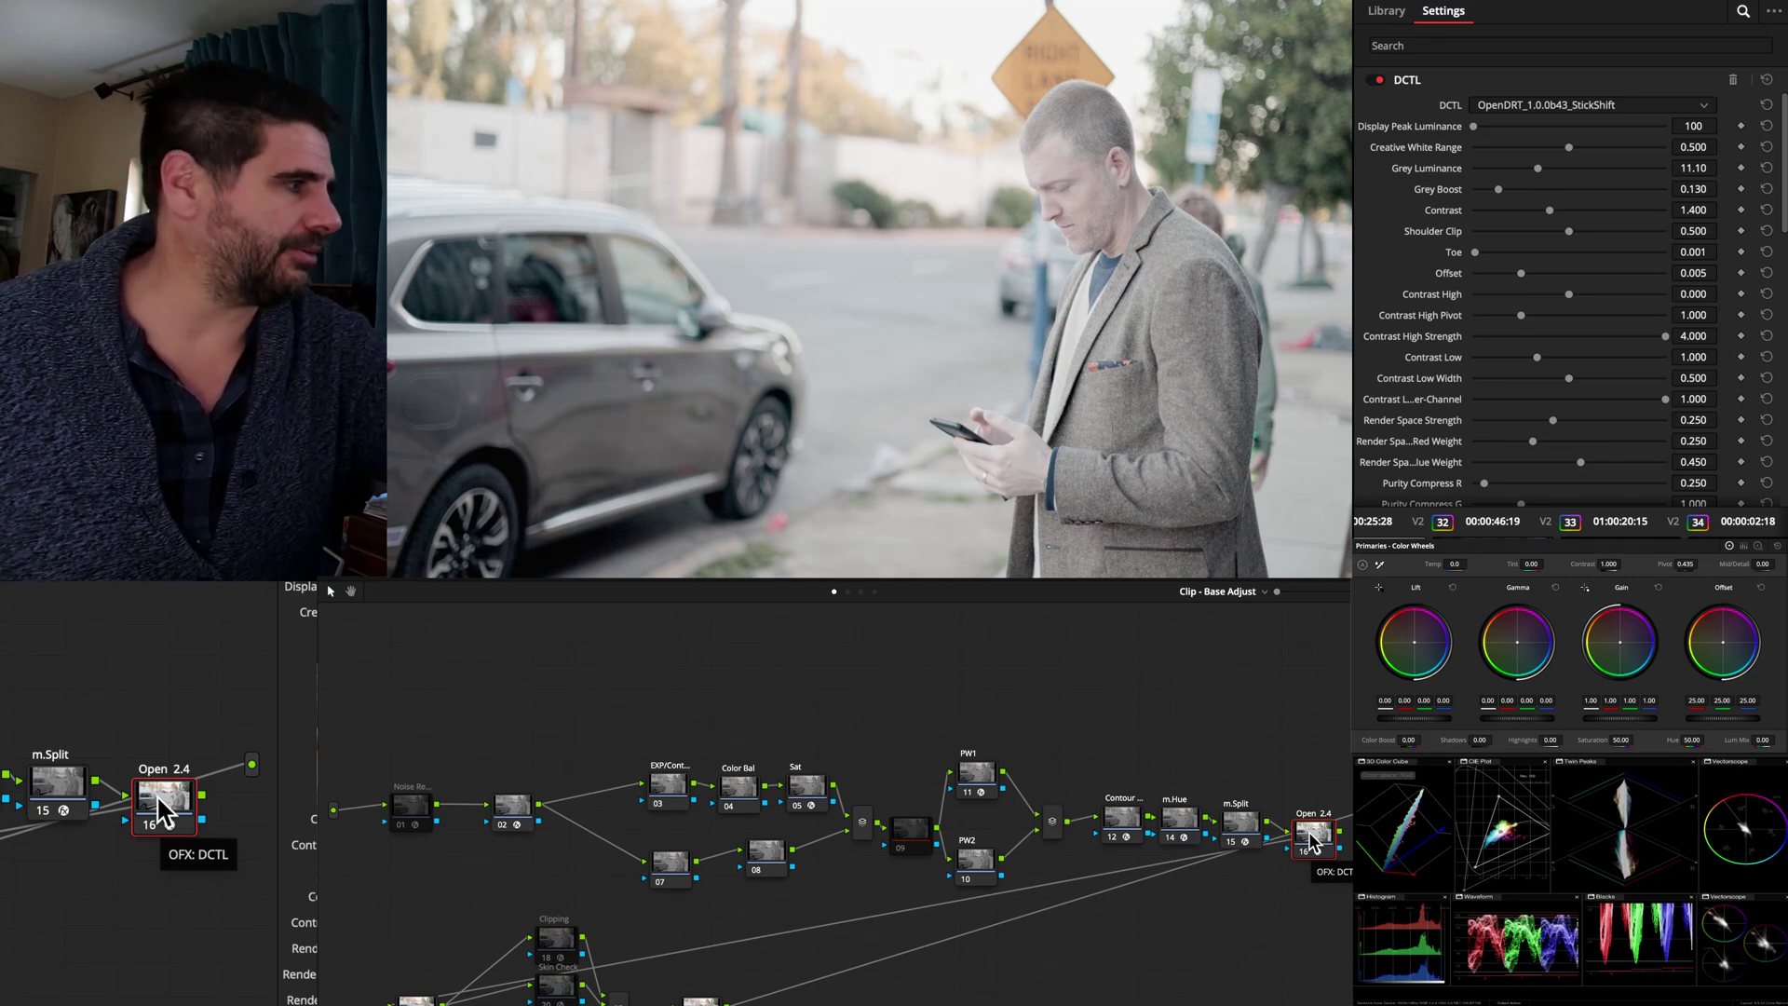
Switch the DCTL to plain OpenDRT with the input transfer function set to DaVinci Intermediate
{"action": "left_click", "coordinate": [1518, 110]}
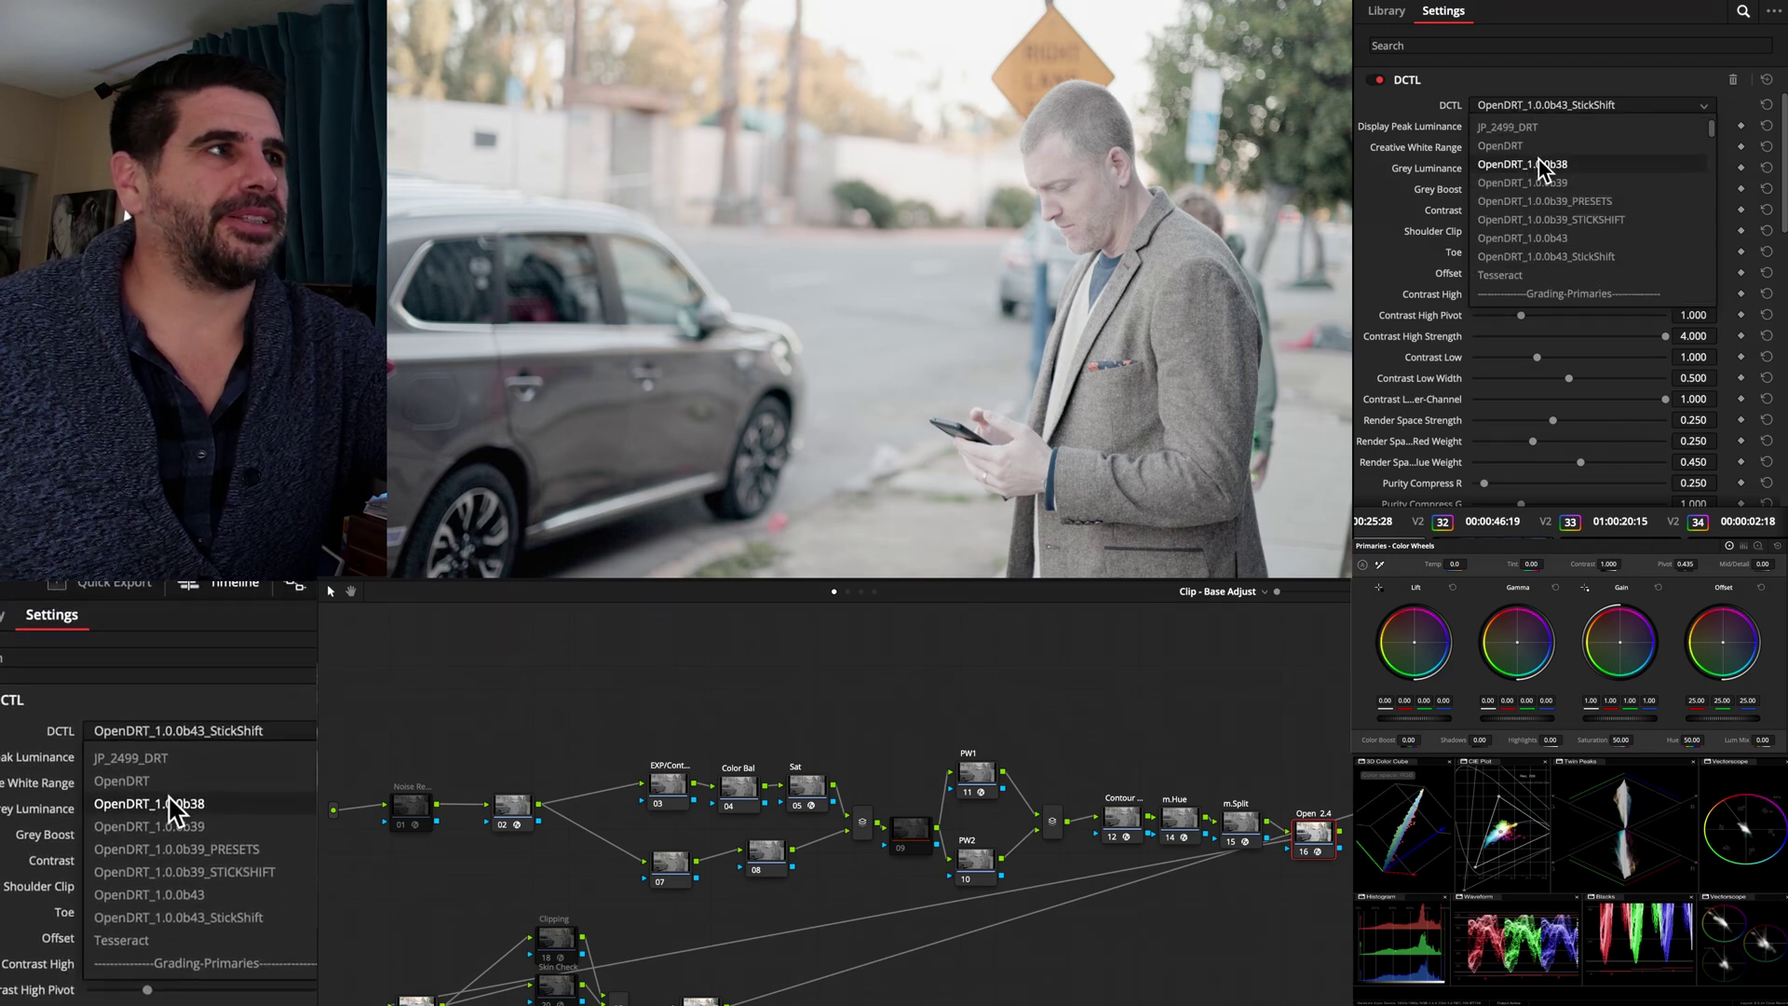
{"action": "left_click", "coordinate": [1513, 149]}
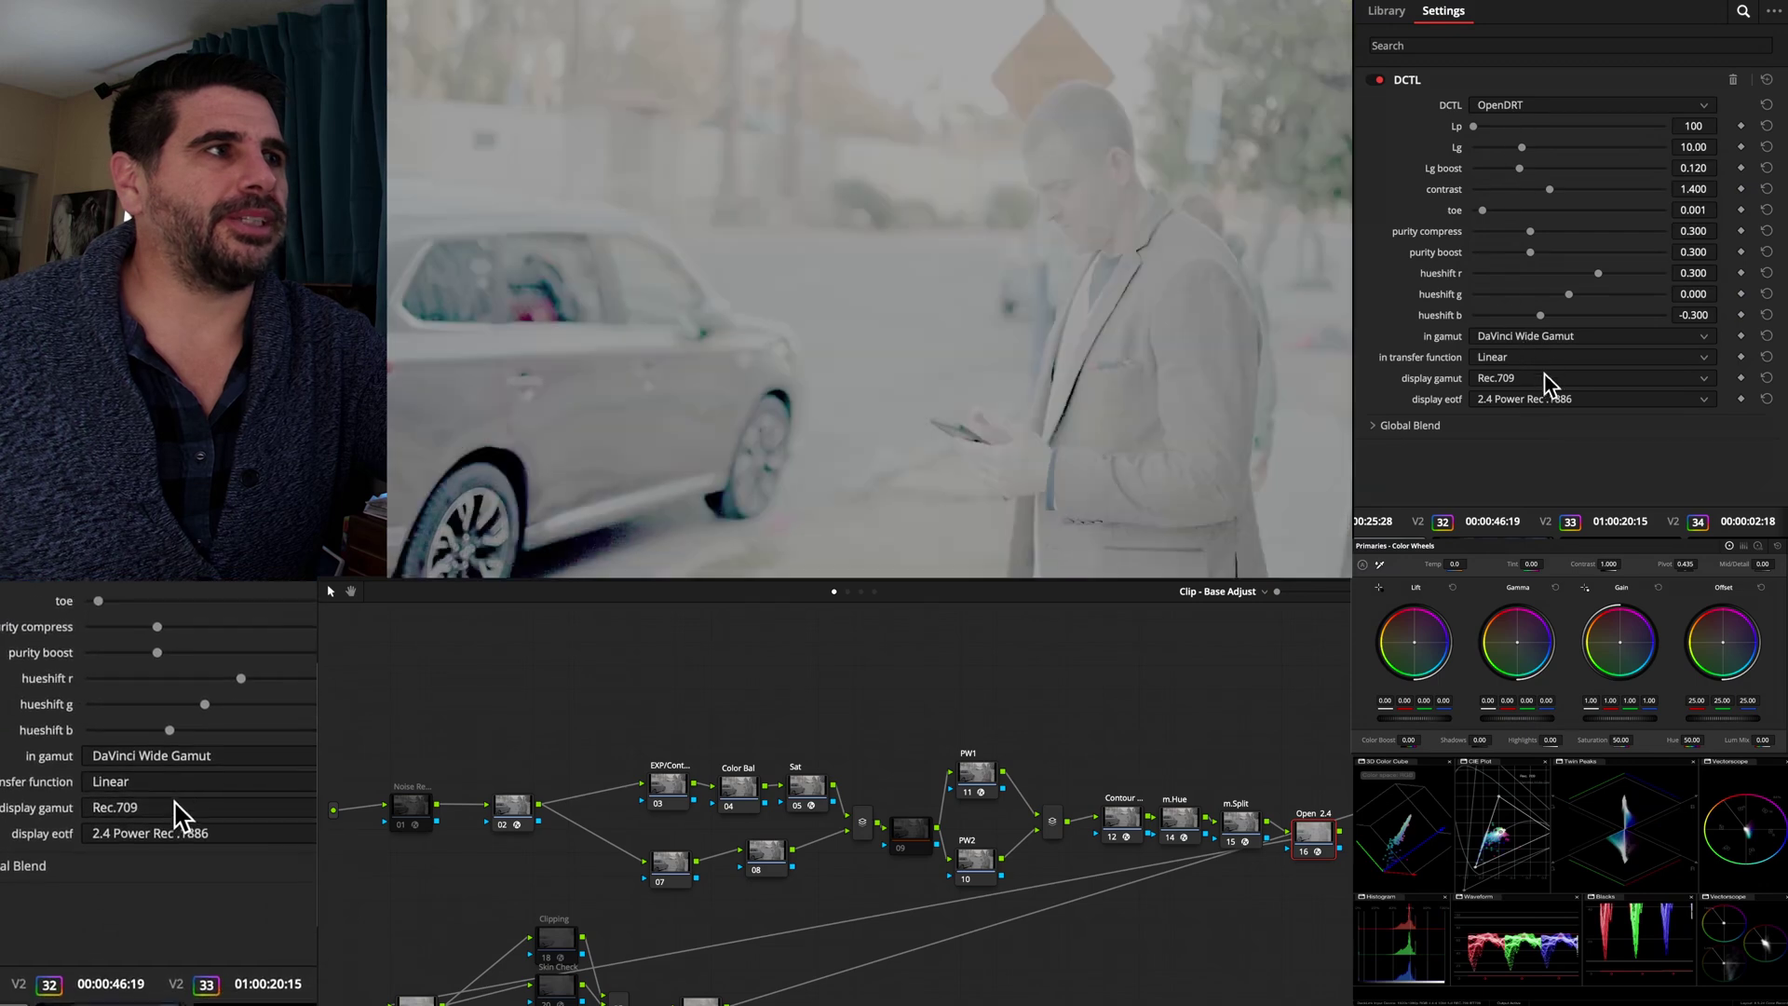
{"action": "left_click", "coordinate": [1541, 357]}
{"action": "left_click", "coordinate": [1546, 397]}
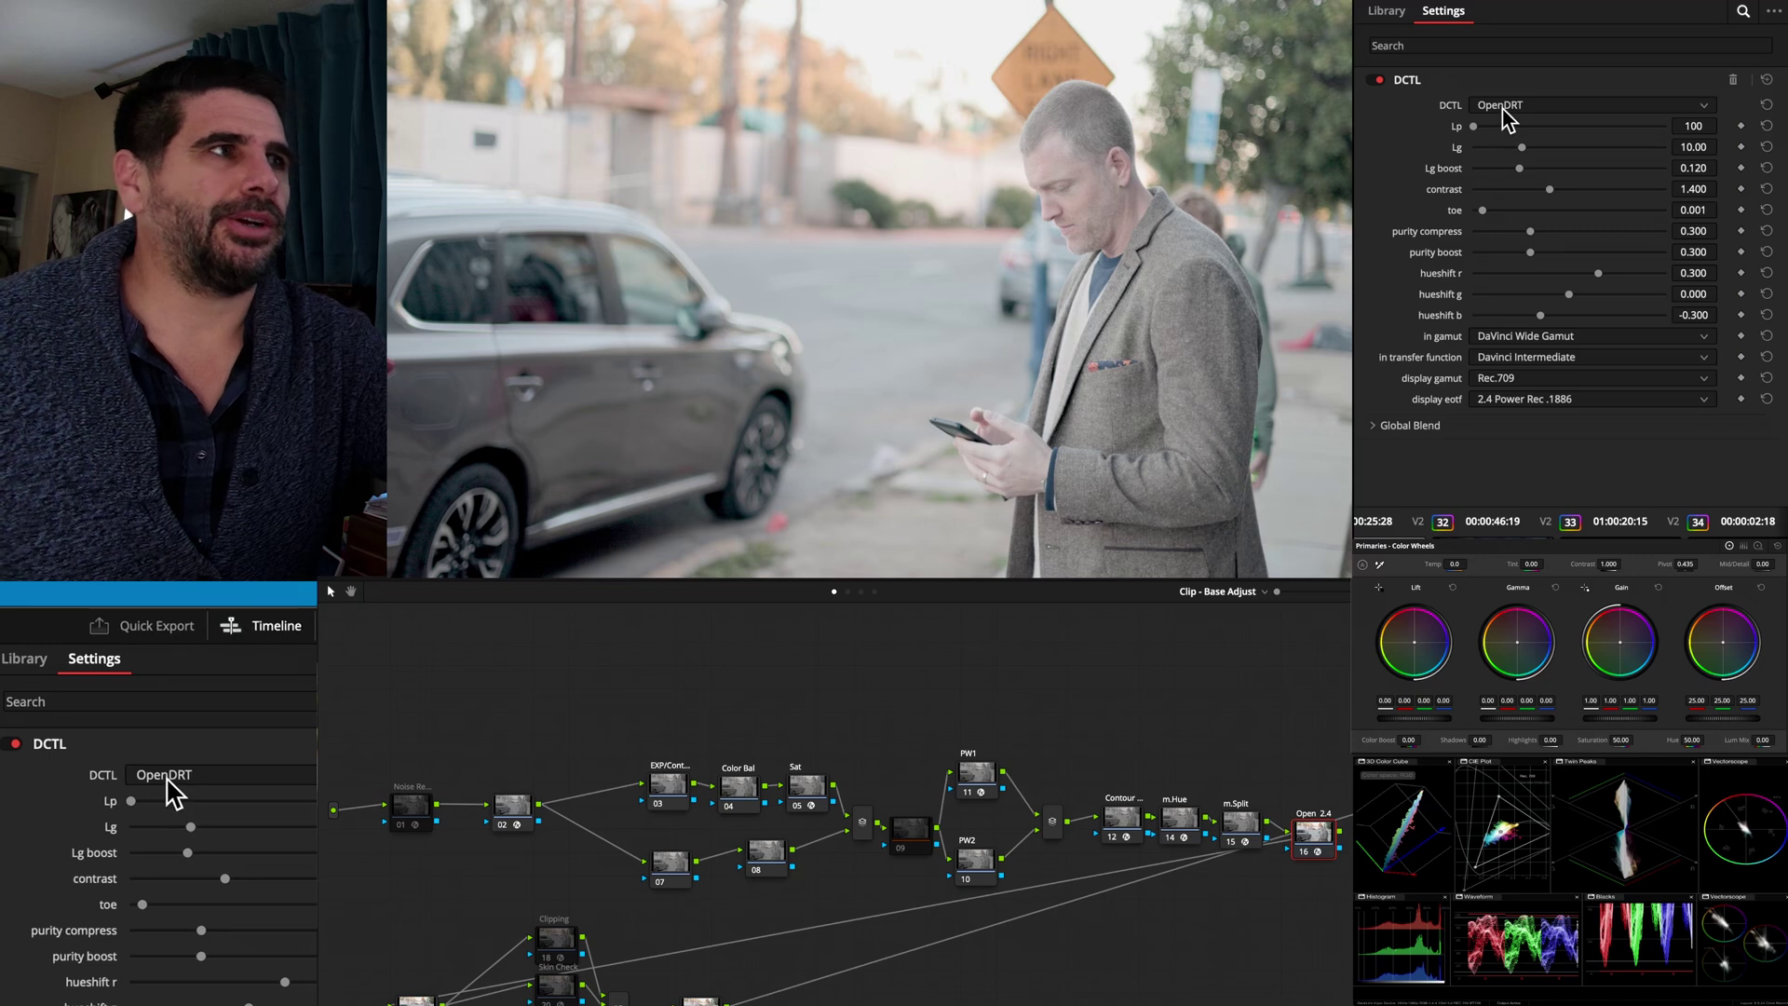
{"action": "left_click", "coordinate": [1503, 109]}
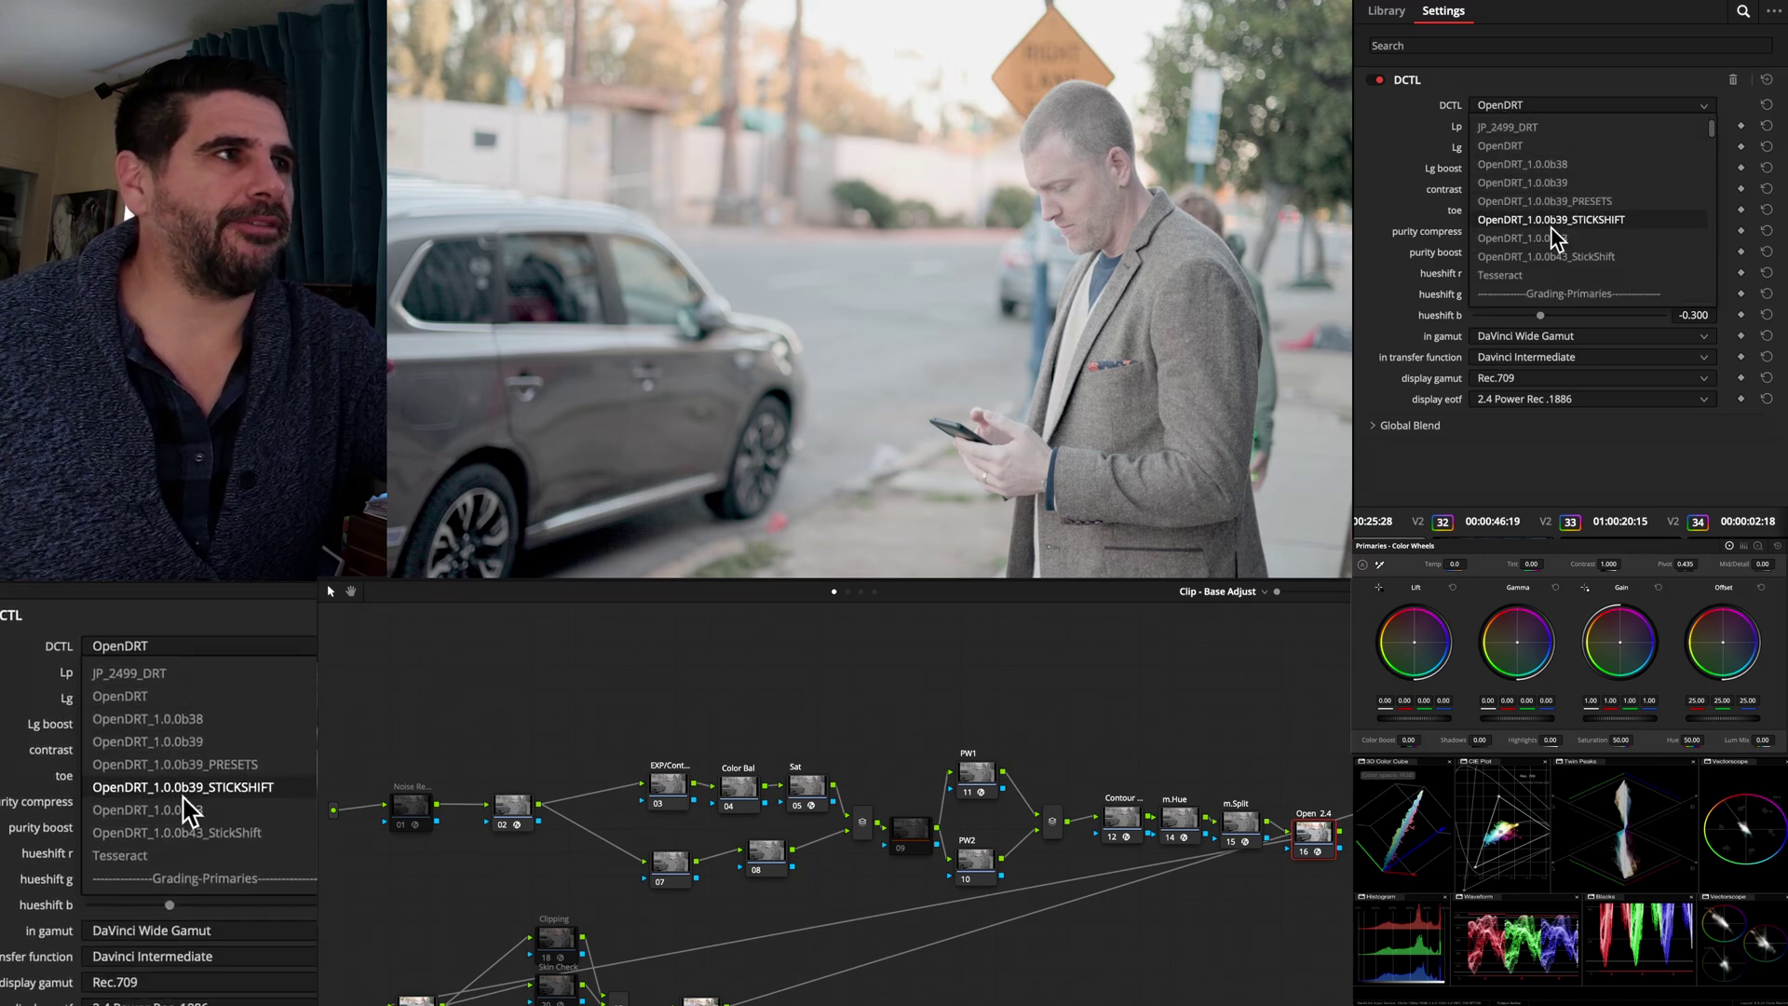
Select OpenDRT_1.0.0b43, try Display Peak Luminance around 500, then reset it to 100
{"action": "left_click", "coordinate": [1550, 238]}
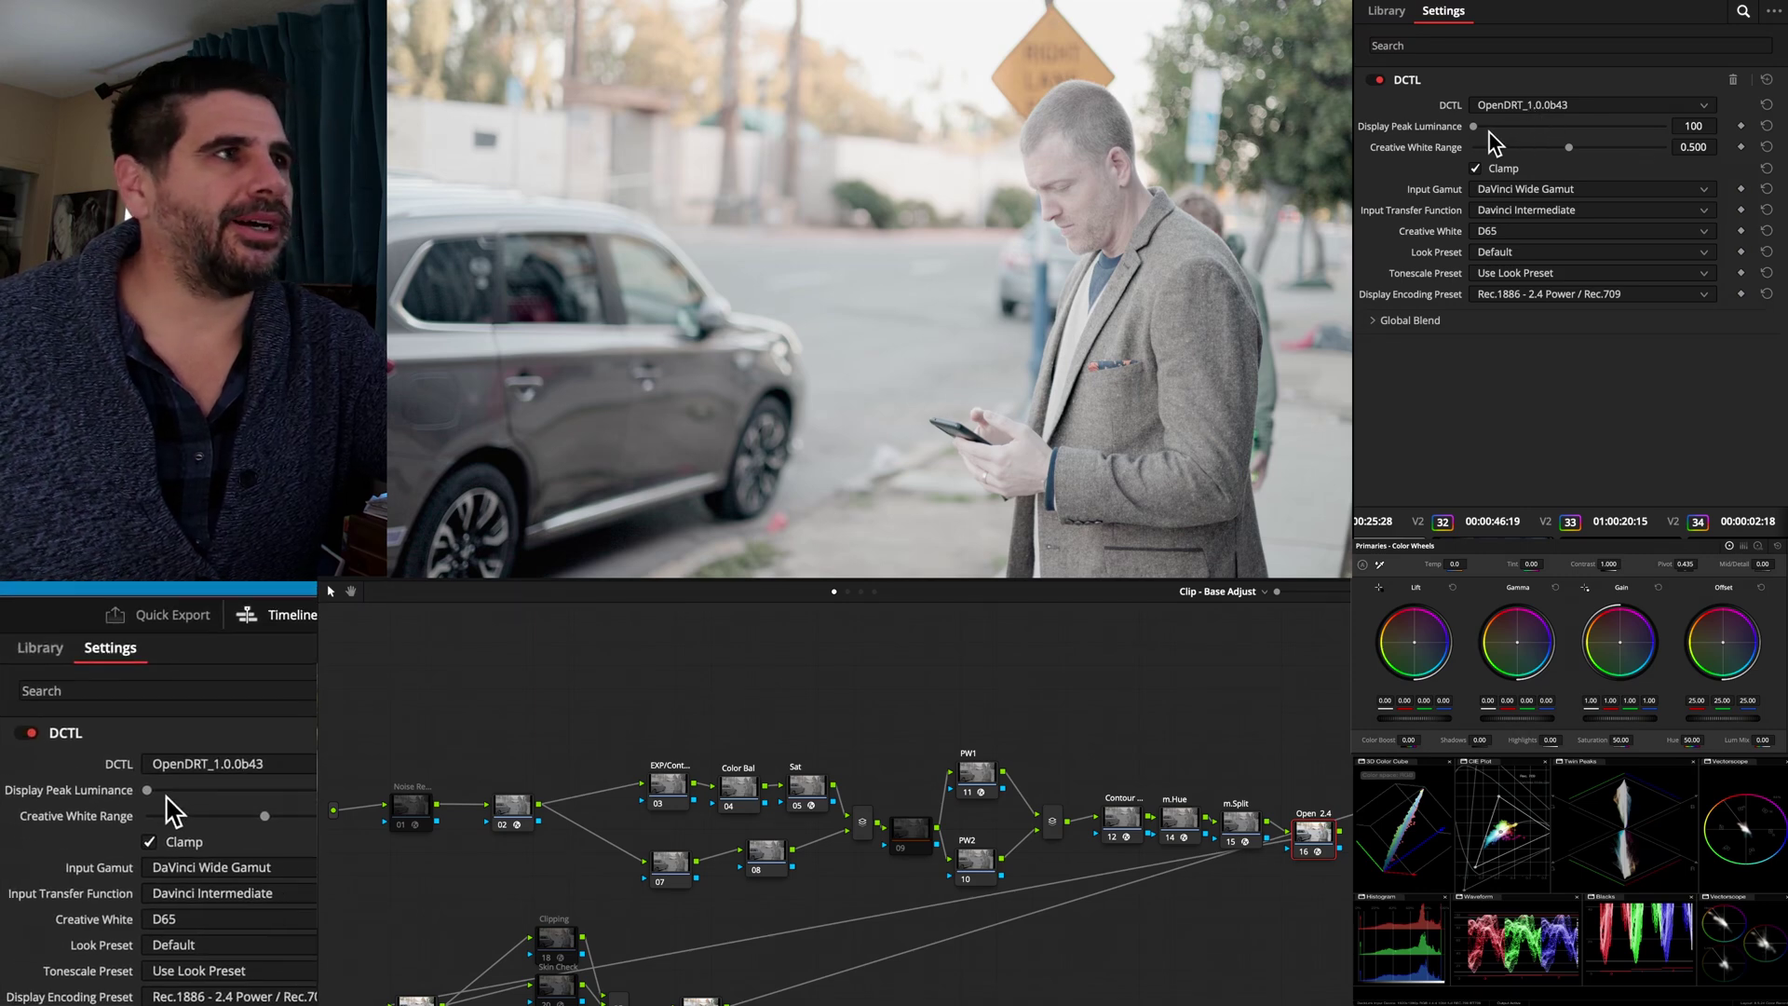
{"action": "left_click_drag", "start_coordinate": [1479, 129], "coordinate": [1463, 128]}
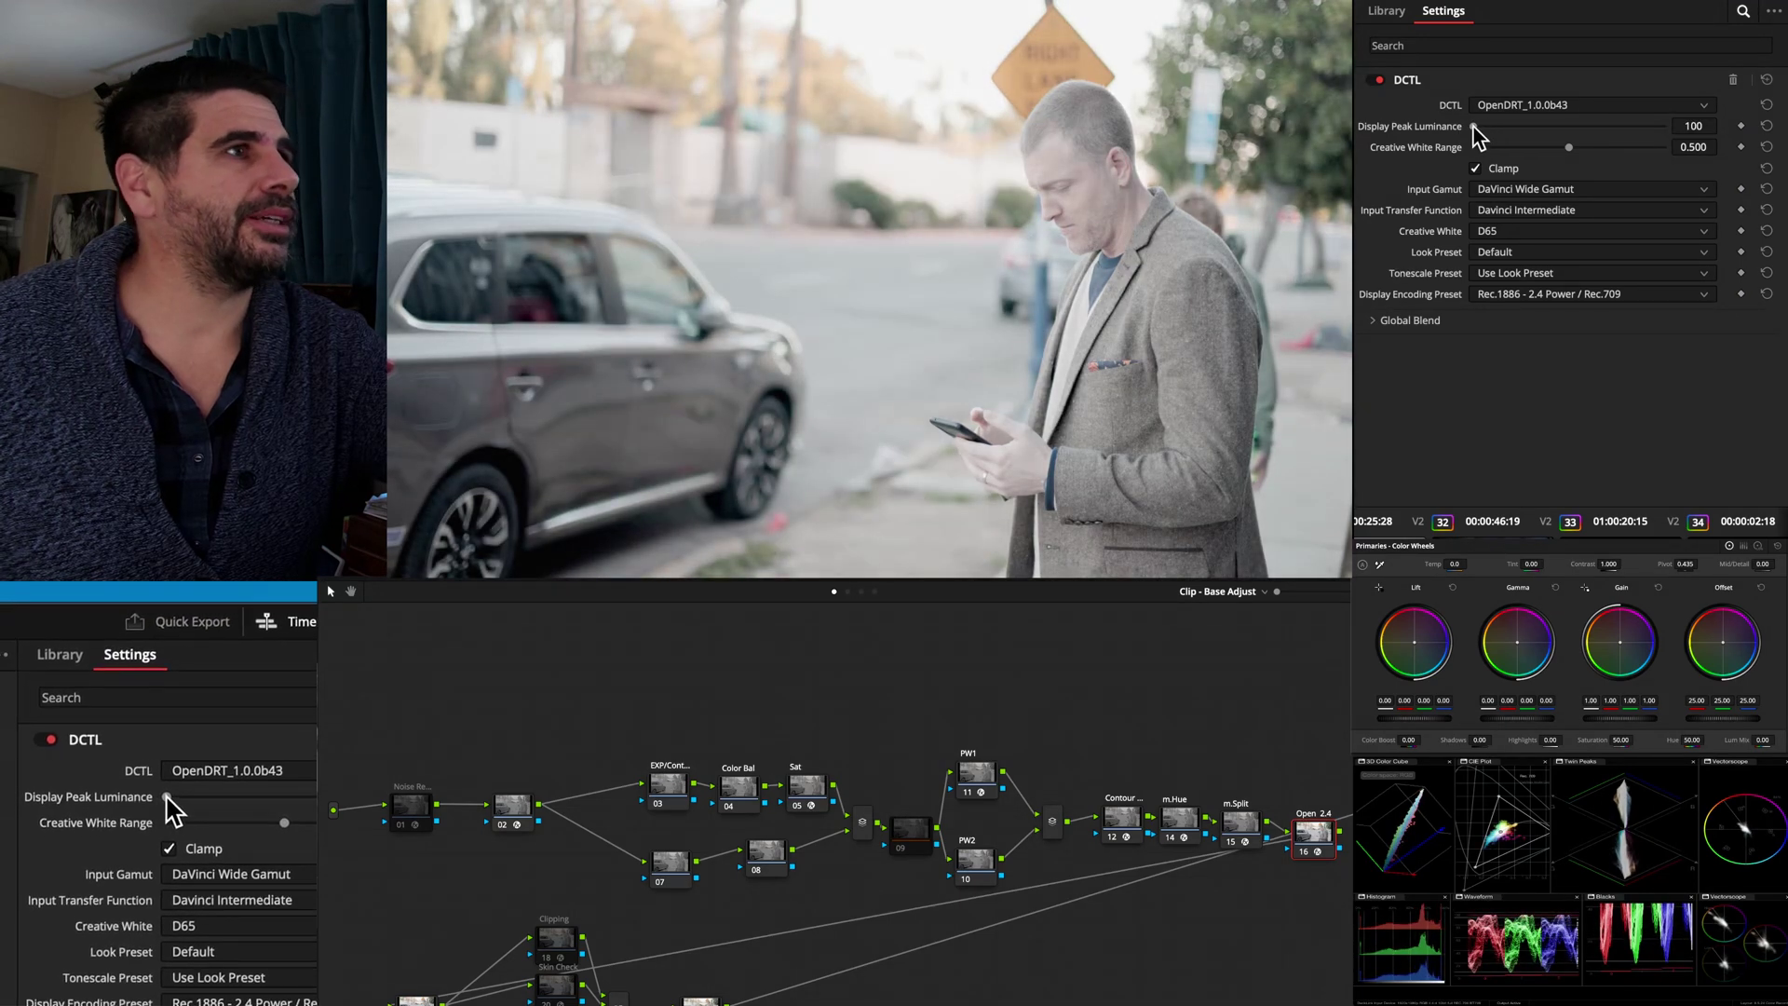
{"action": "left_click_drag", "start_coordinate": [1474, 127], "coordinate": [1583, 149]}
{"action": "double_click", "coordinate": [1539, 130]}
Compare the Creative White presets D60, D55 and D50
{"action": "left_click", "coordinate": [1542, 229]}
{"action": "left_click", "coordinate": [1546, 272]}
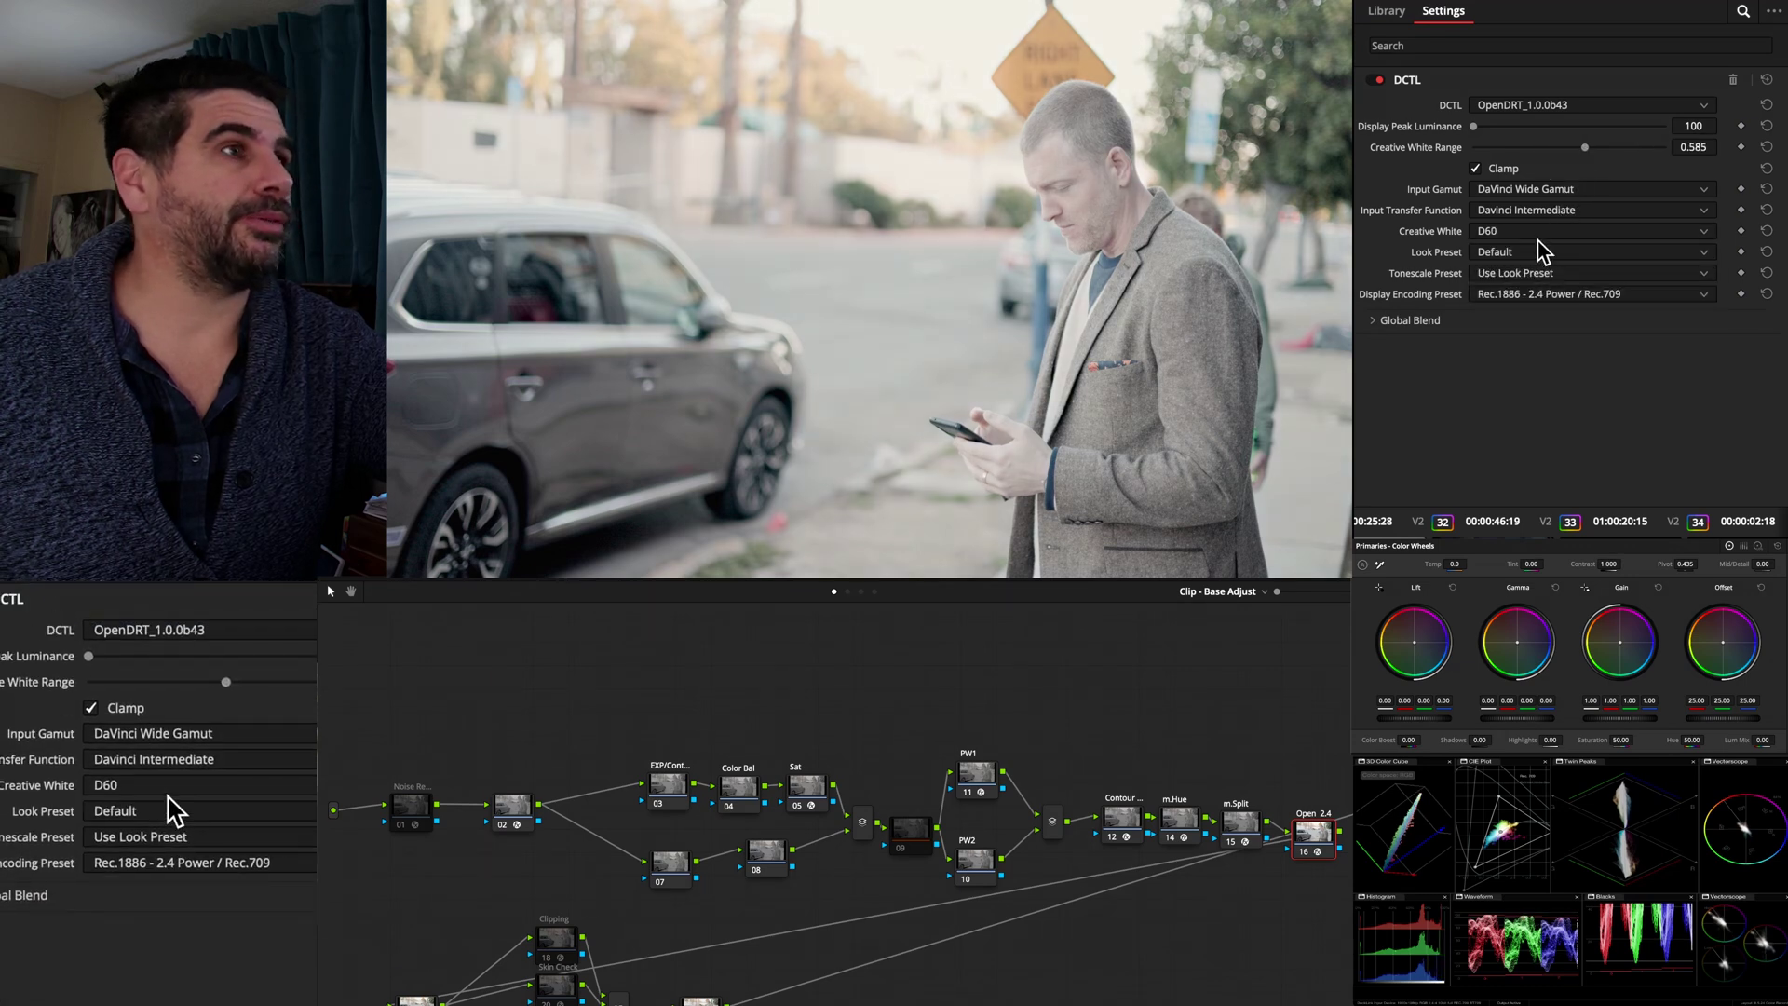
{"action": "left_click", "coordinate": [1543, 233]}
{"action": "left_click", "coordinate": [1548, 293]}
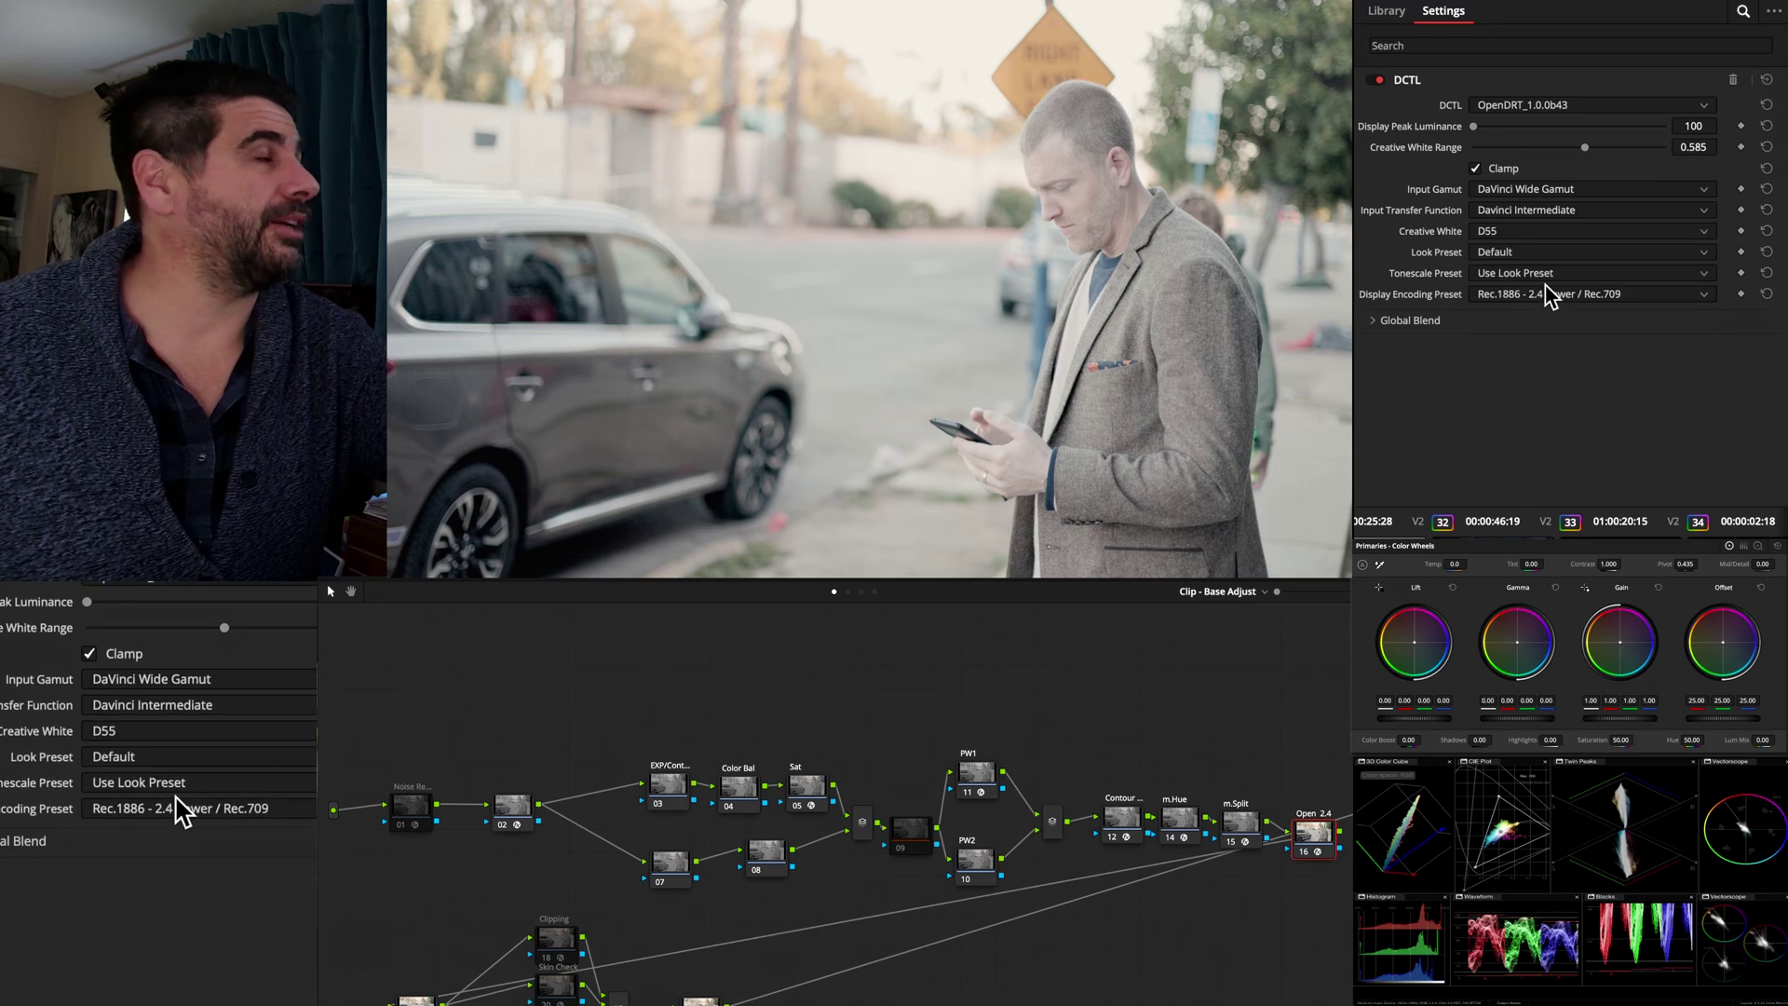
{"action": "left_click", "coordinate": [1544, 233]}
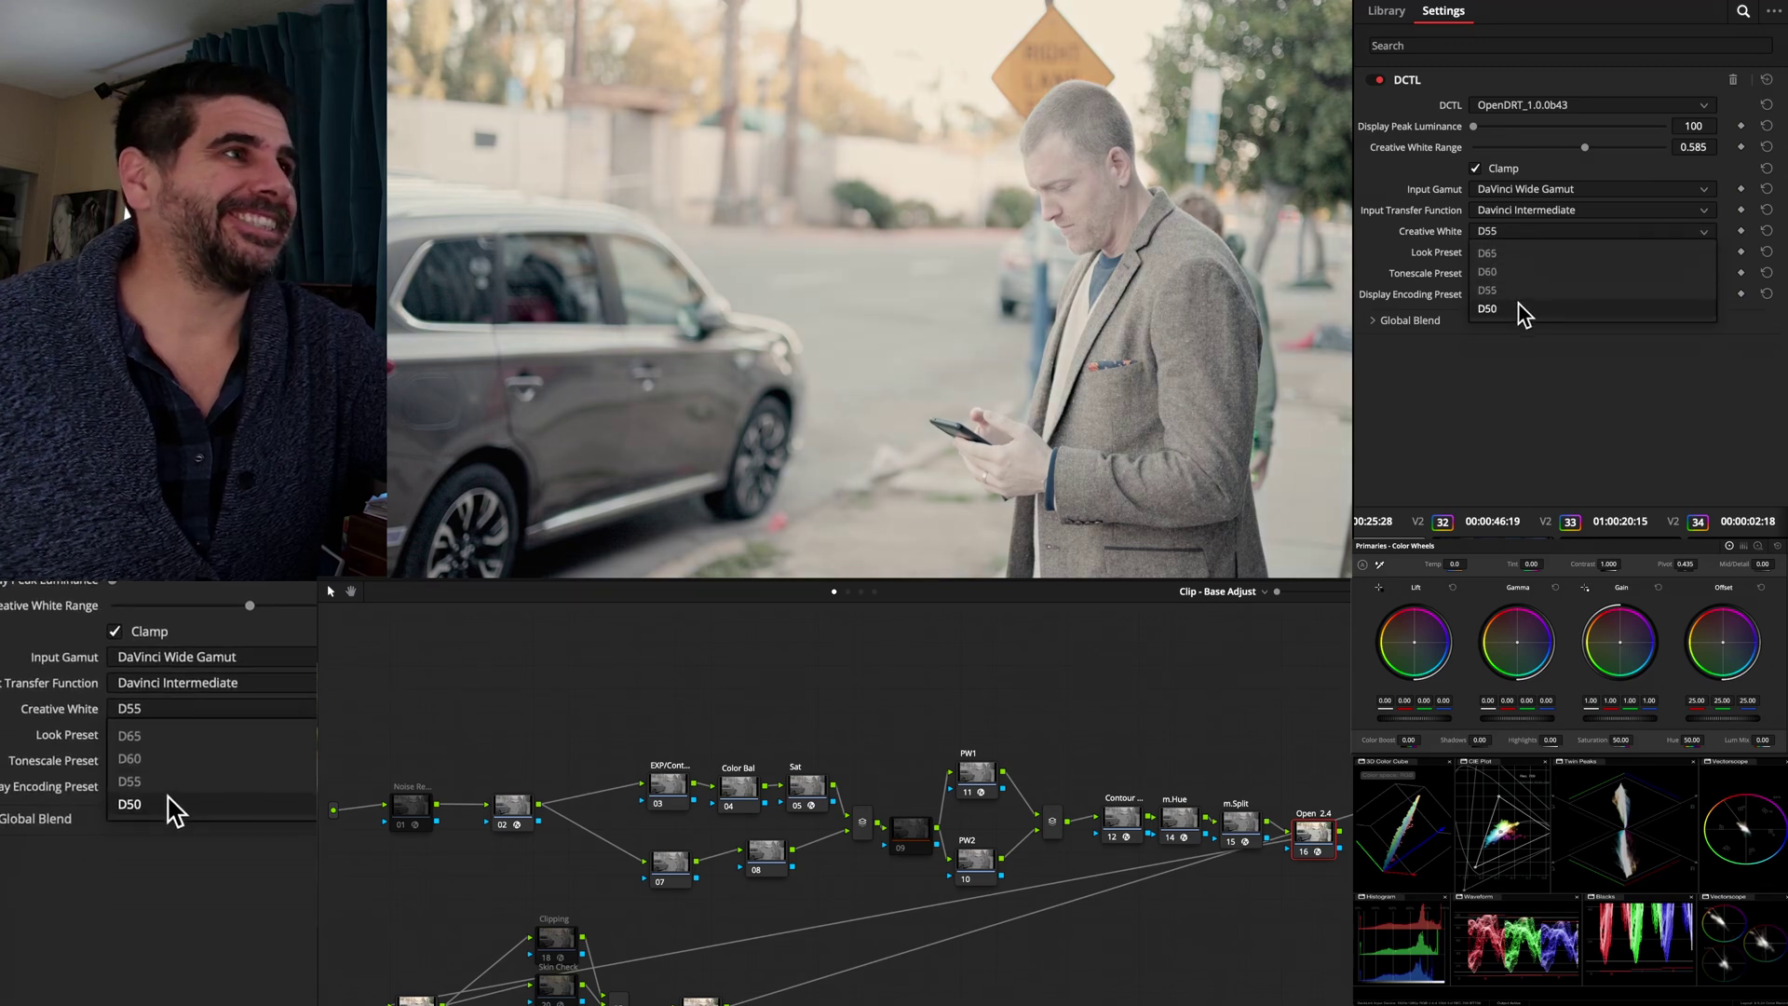
{"action": "left_click", "coordinate": [1523, 312]}
{"action": "left_click", "coordinate": [1515, 235]}
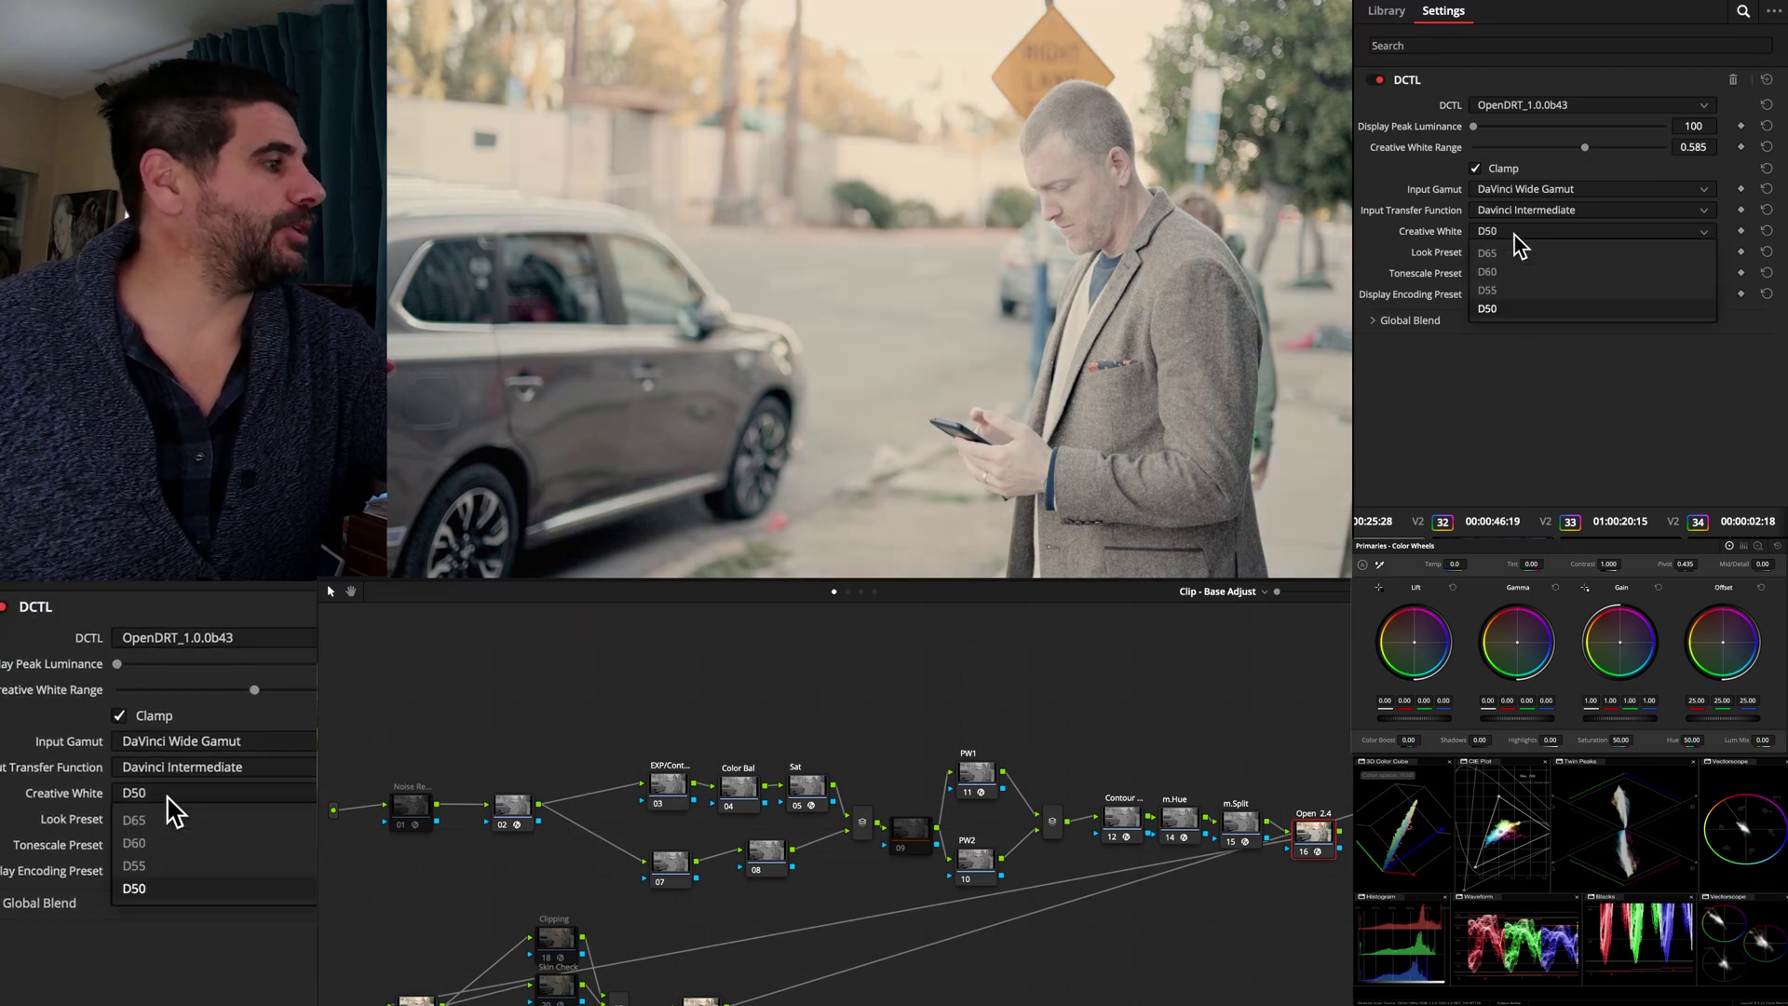
Return Creative White to D65 and try the Base look preset before keeping Default
{"action": "left_click", "coordinate": [1521, 289]}
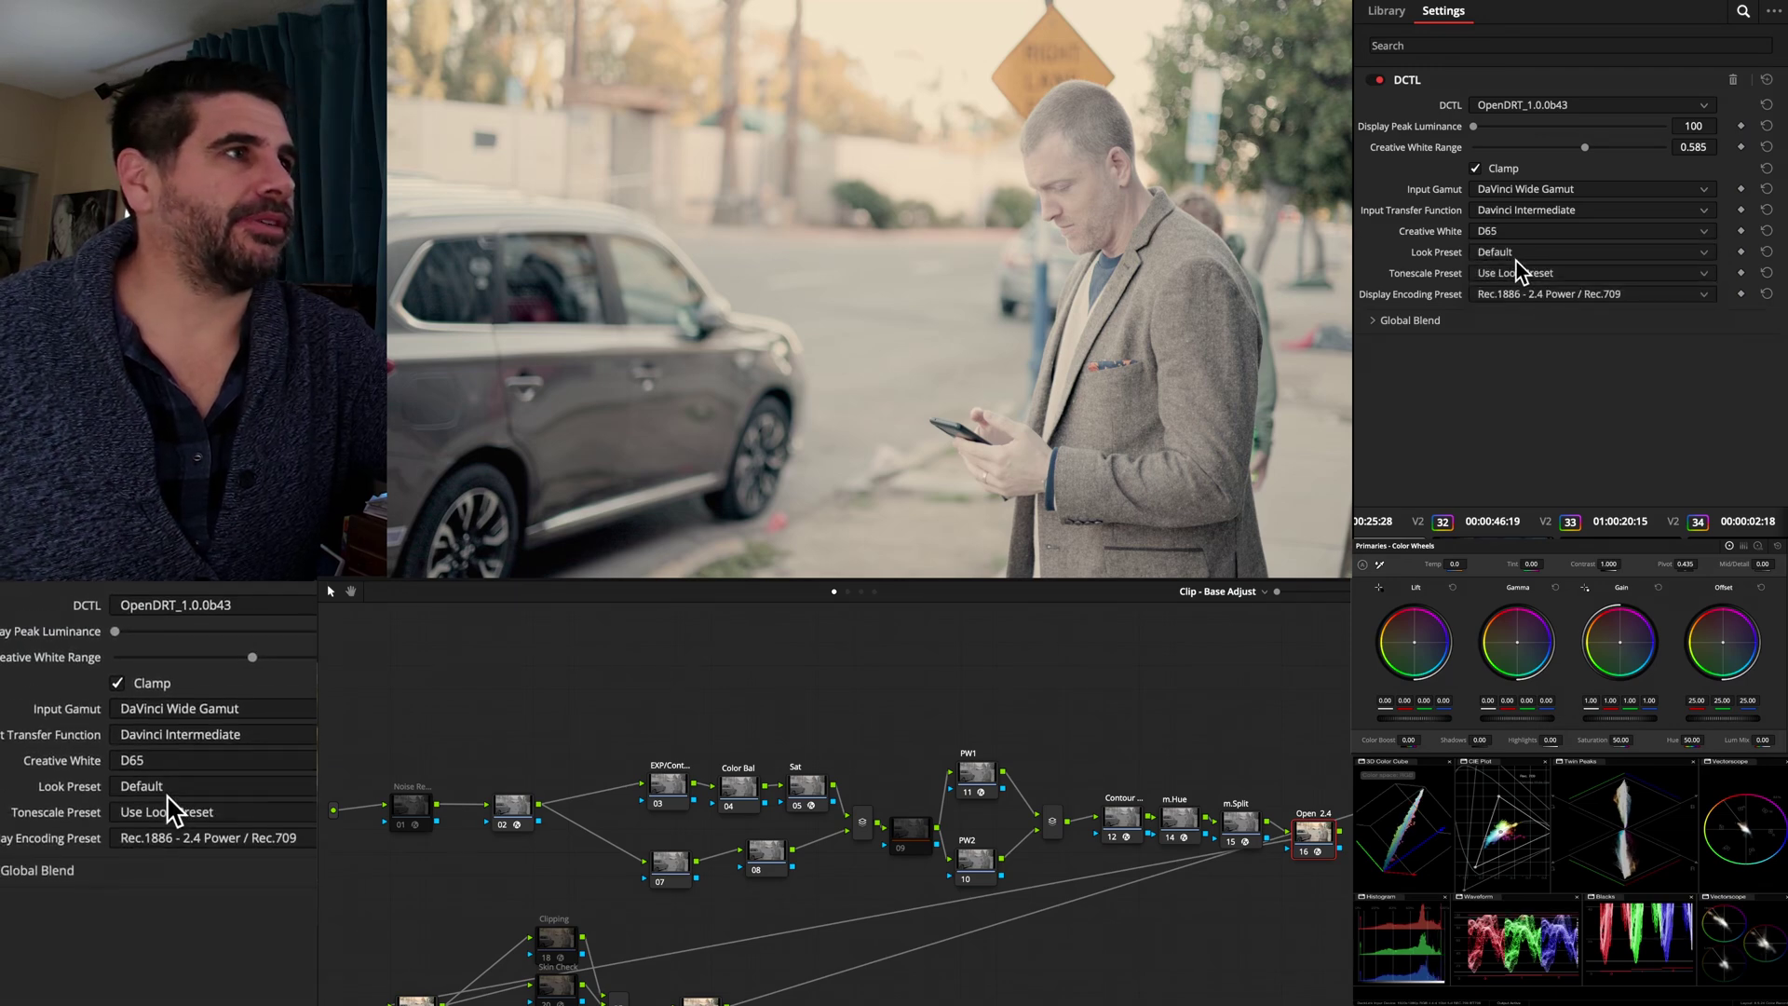
{"action": "left_click", "coordinate": [1517, 255]}
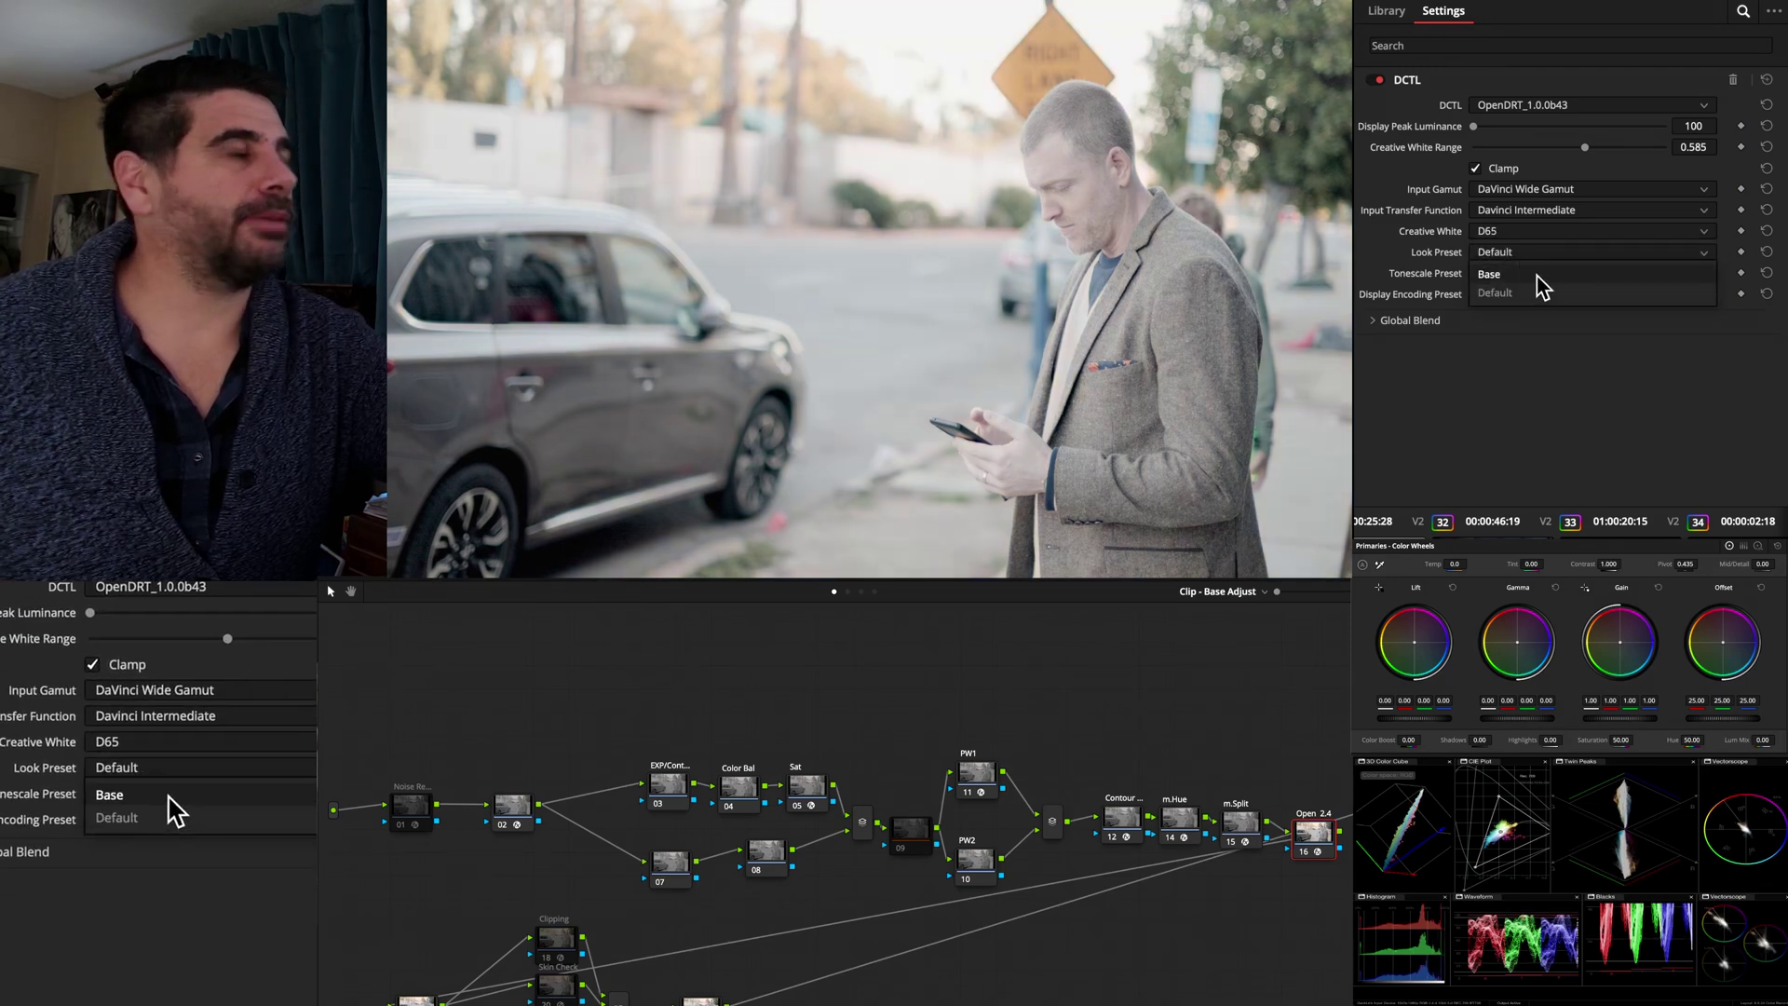
{"action": "left_click", "coordinate": [1538, 276]}
{"action": "left_click", "coordinate": [1522, 255]}
{"action": "left_click", "coordinate": [1524, 293]}
Compare tonescale presets, ending on Low-Contrast 2, and keep Rec.1886 - 2.4 Power / Rec.709 encoding
{"action": "left_click", "coordinate": [1522, 274]}
{"action": "left_click", "coordinate": [1534, 315]}
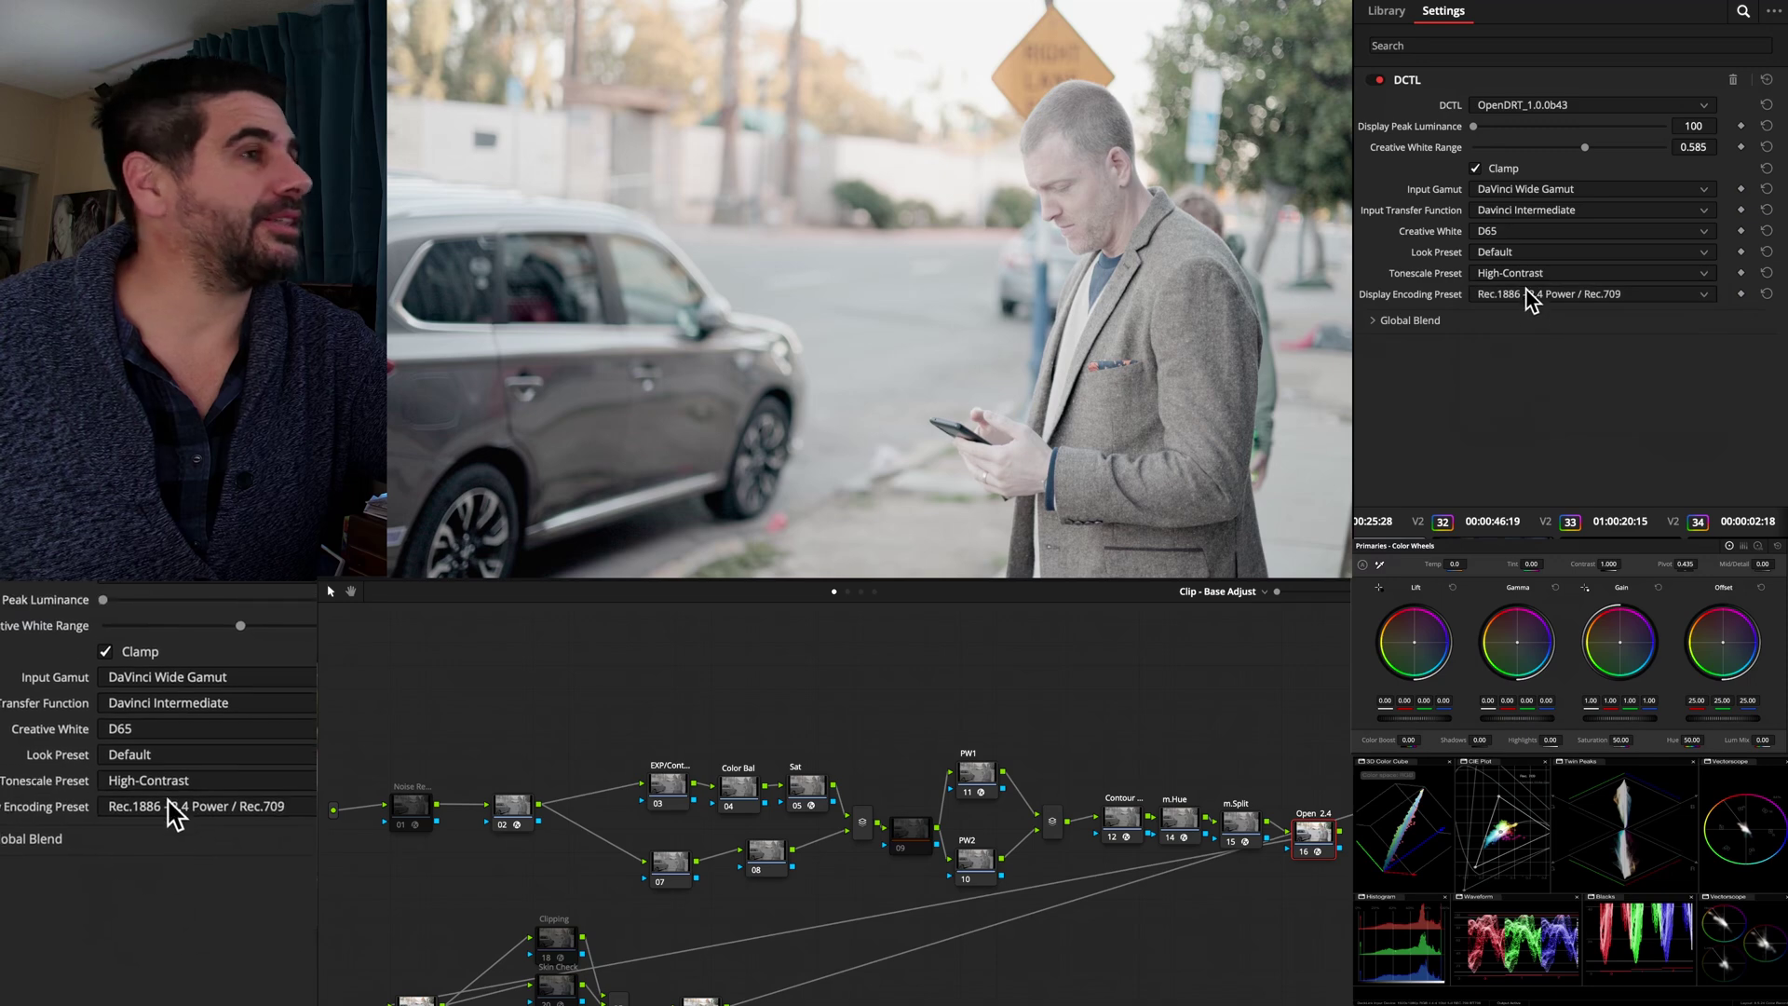
{"action": "left_click", "coordinate": [1526, 279]}
{"action": "left_click", "coordinate": [1528, 339]}
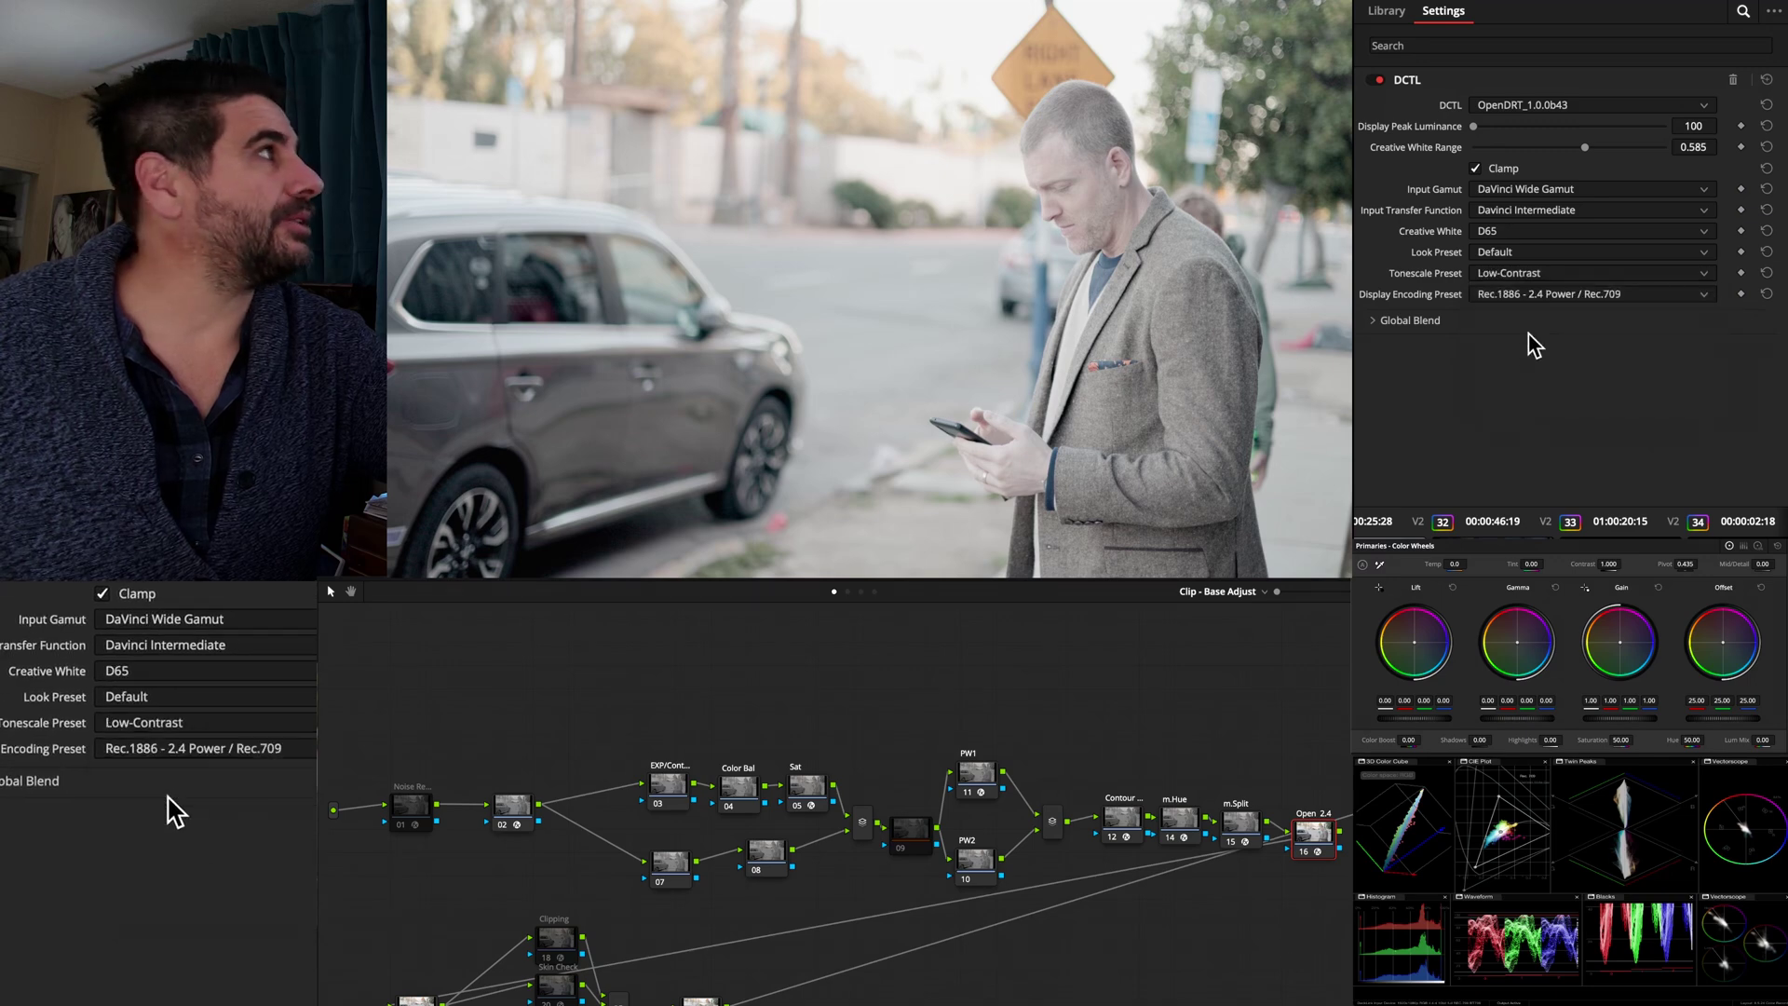
{"action": "left_click", "coordinate": [1528, 276]}
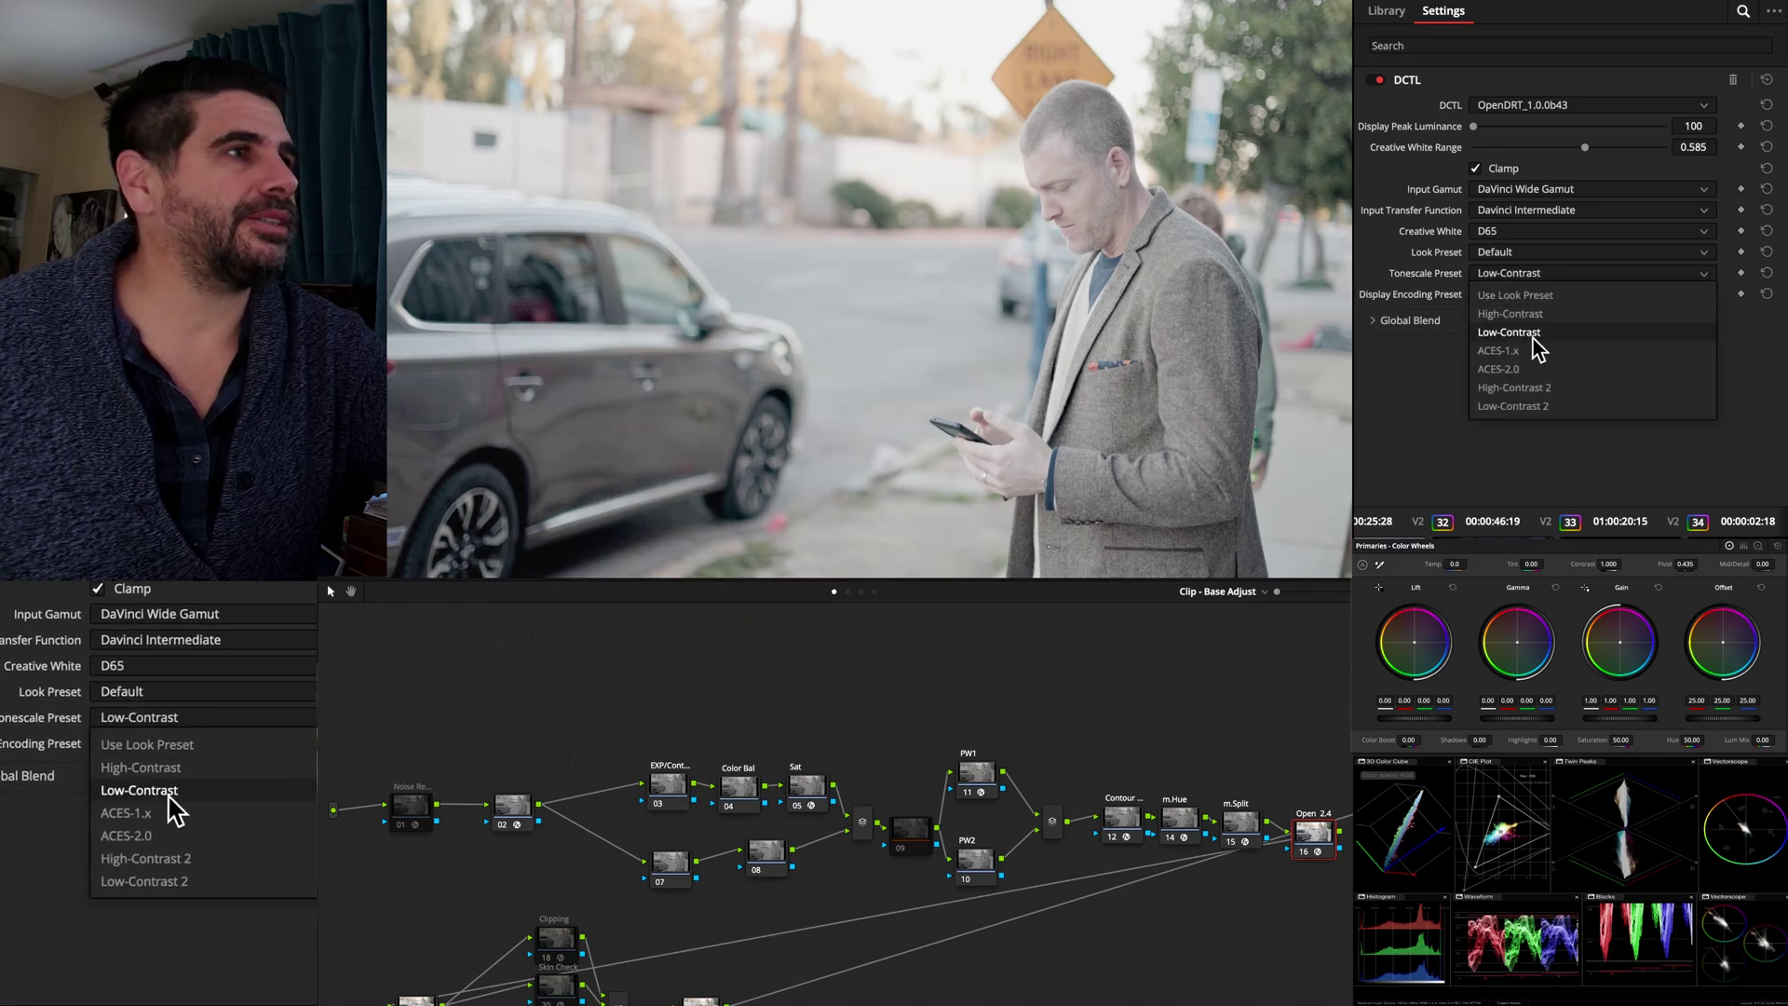
{"action": "left_click", "coordinate": [1537, 390]}
{"action": "left_click", "coordinate": [1537, 276]}
{"action": "left_click", "coordinate": [1540, 405]}
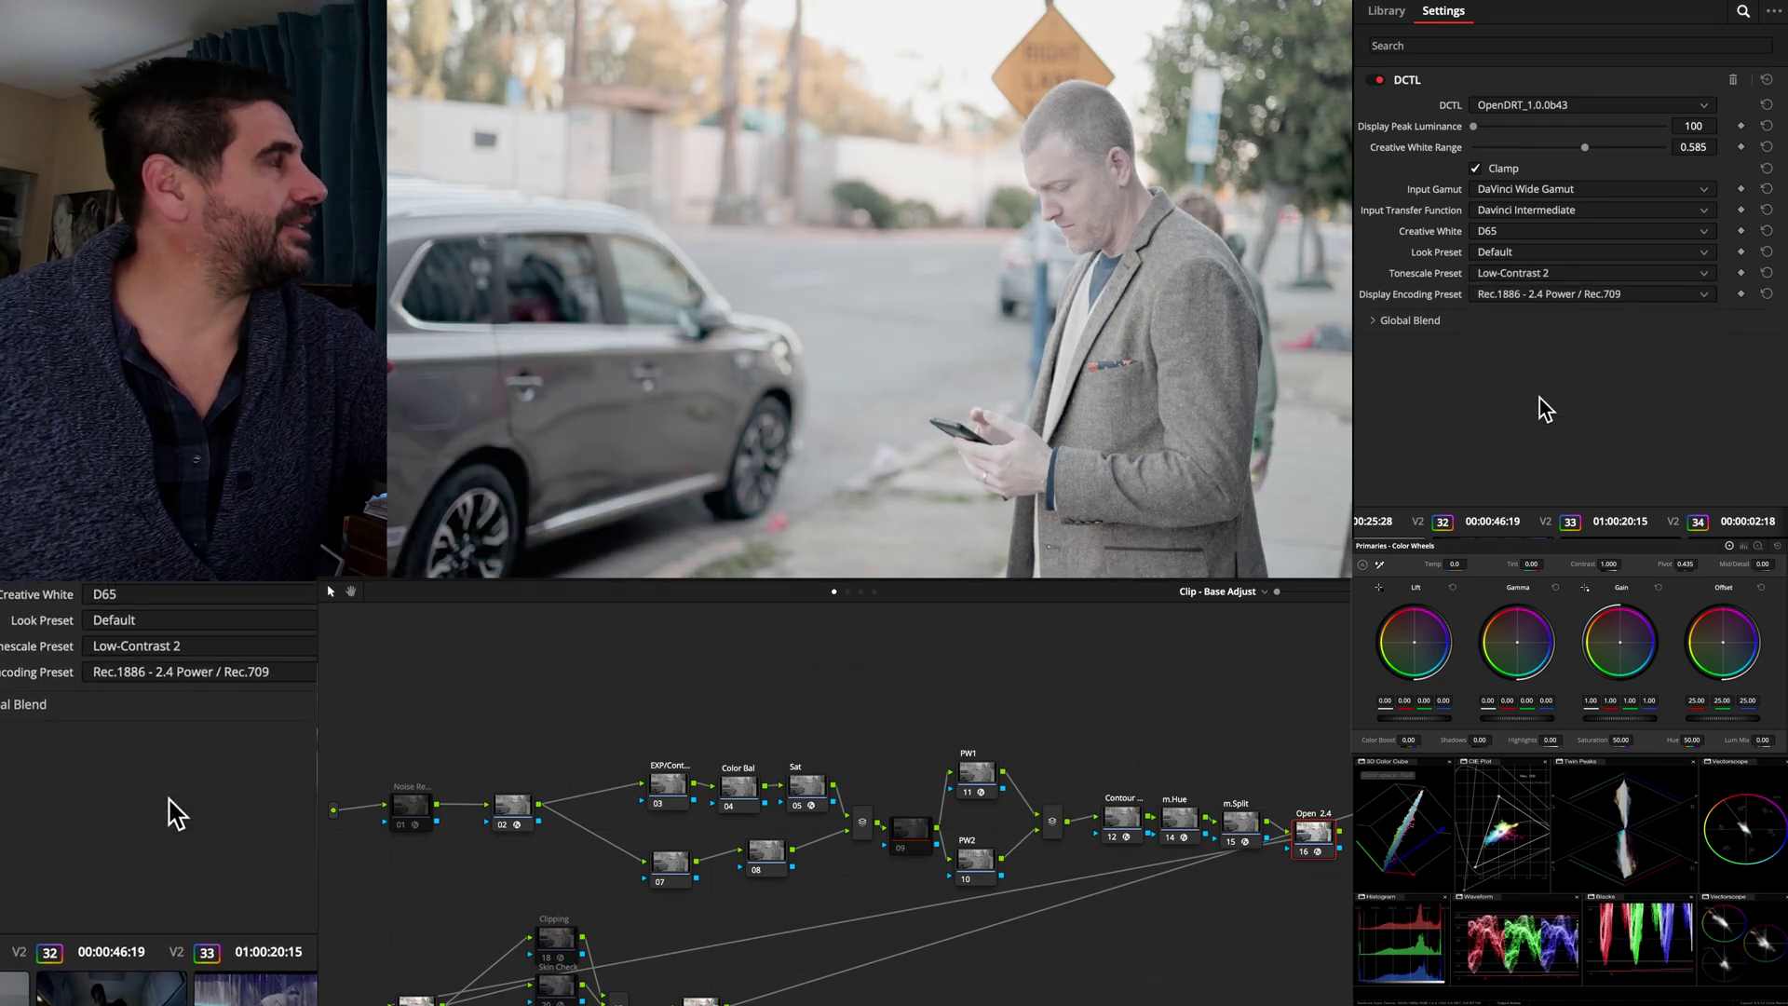
{"action": "left_click", "coordinate": [1521, 296]}
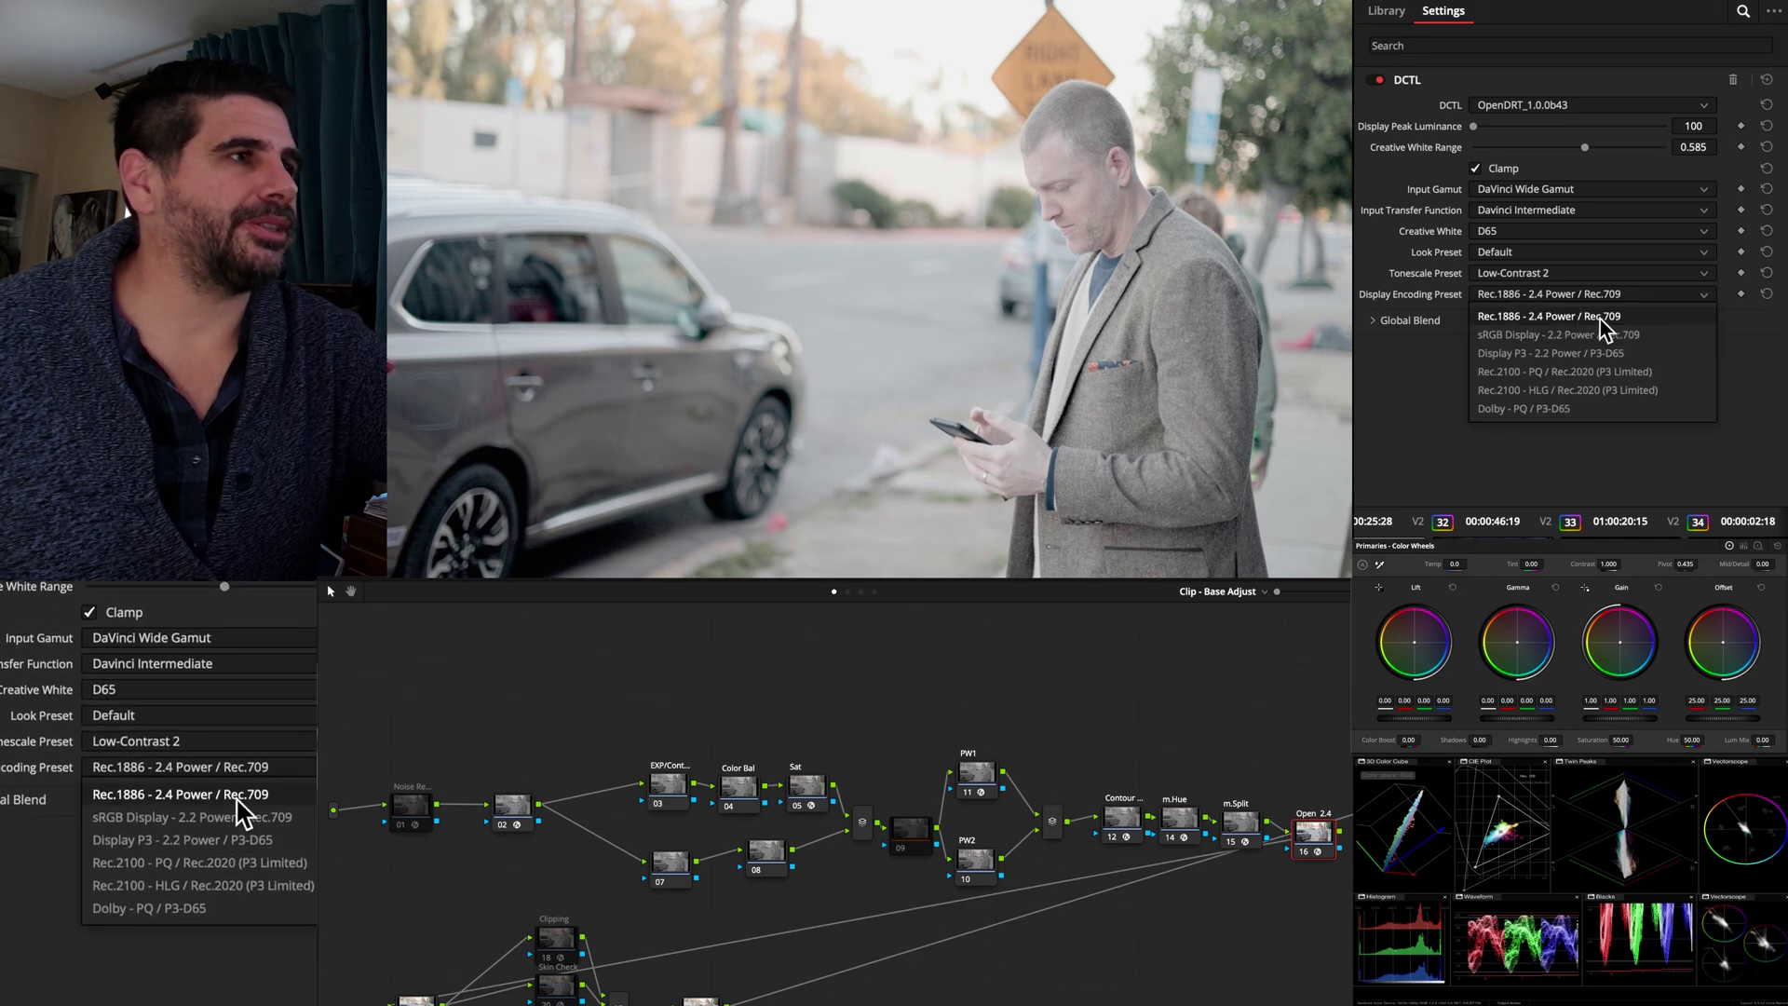
{"action": "left_click", "coordinate": [1478, 291]}
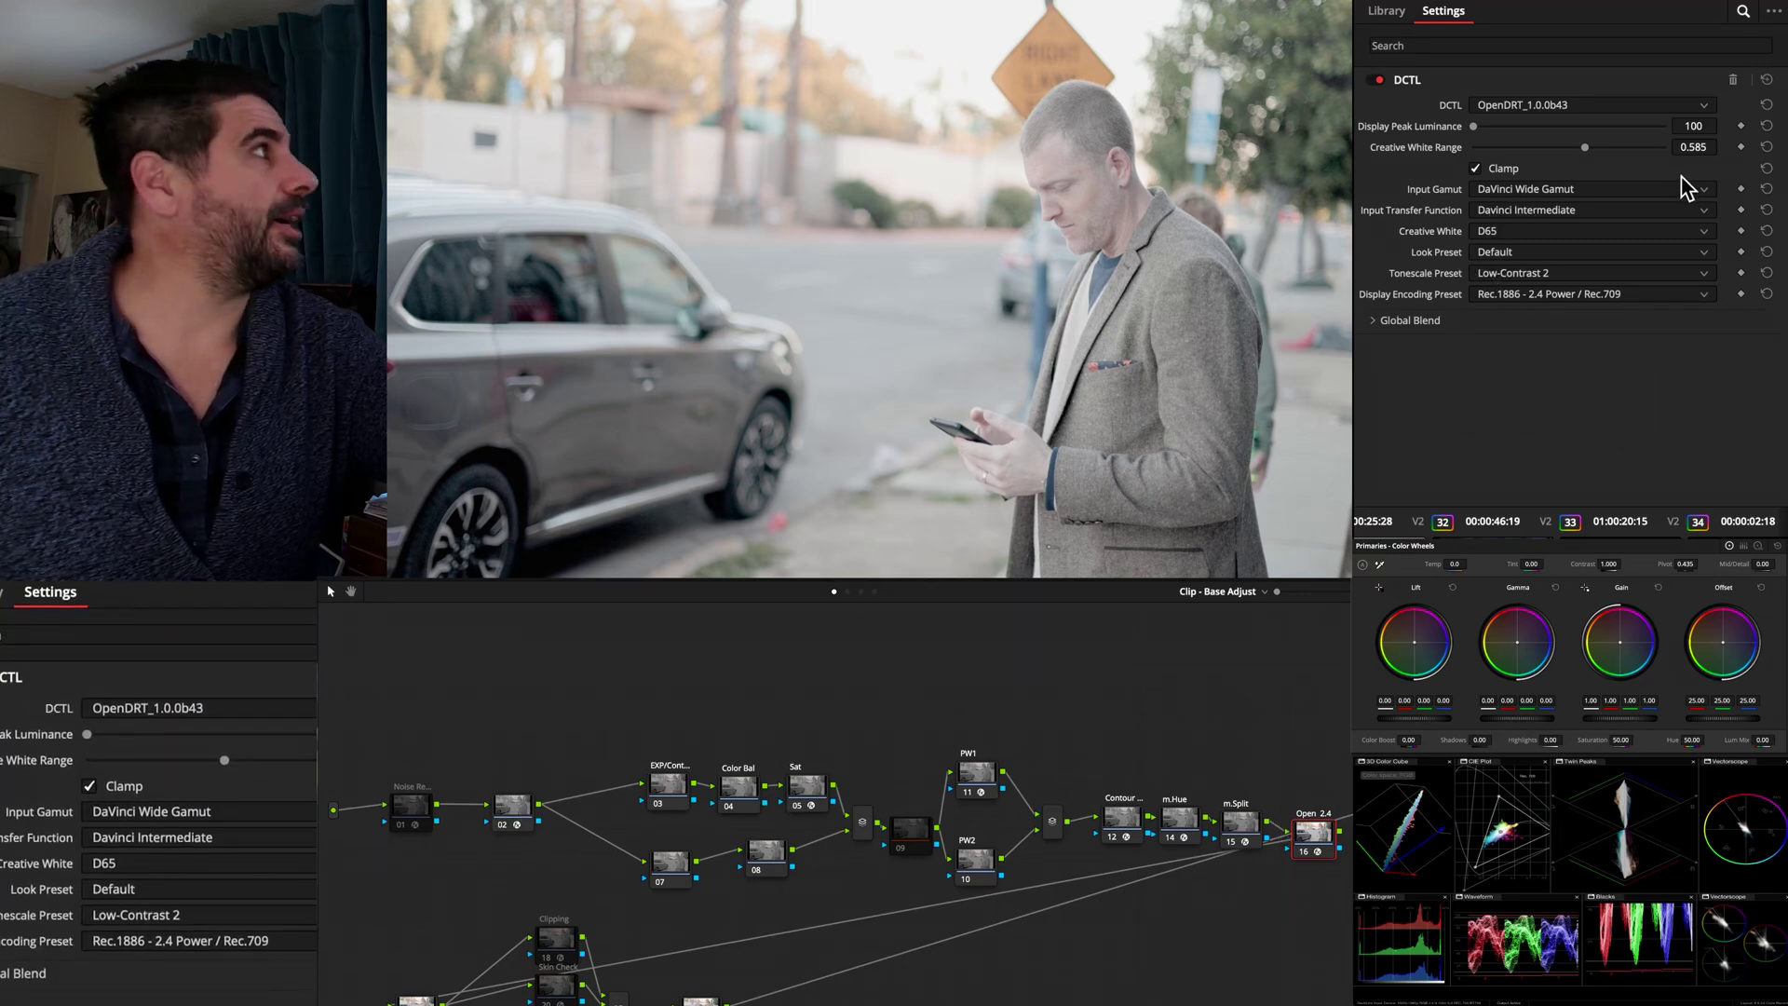
Switch the DCTL to OpenDRT_1.0.0b43_StickShift and scroll through its settings
{"action": "left_click", "coordinate": [1557, 112]}
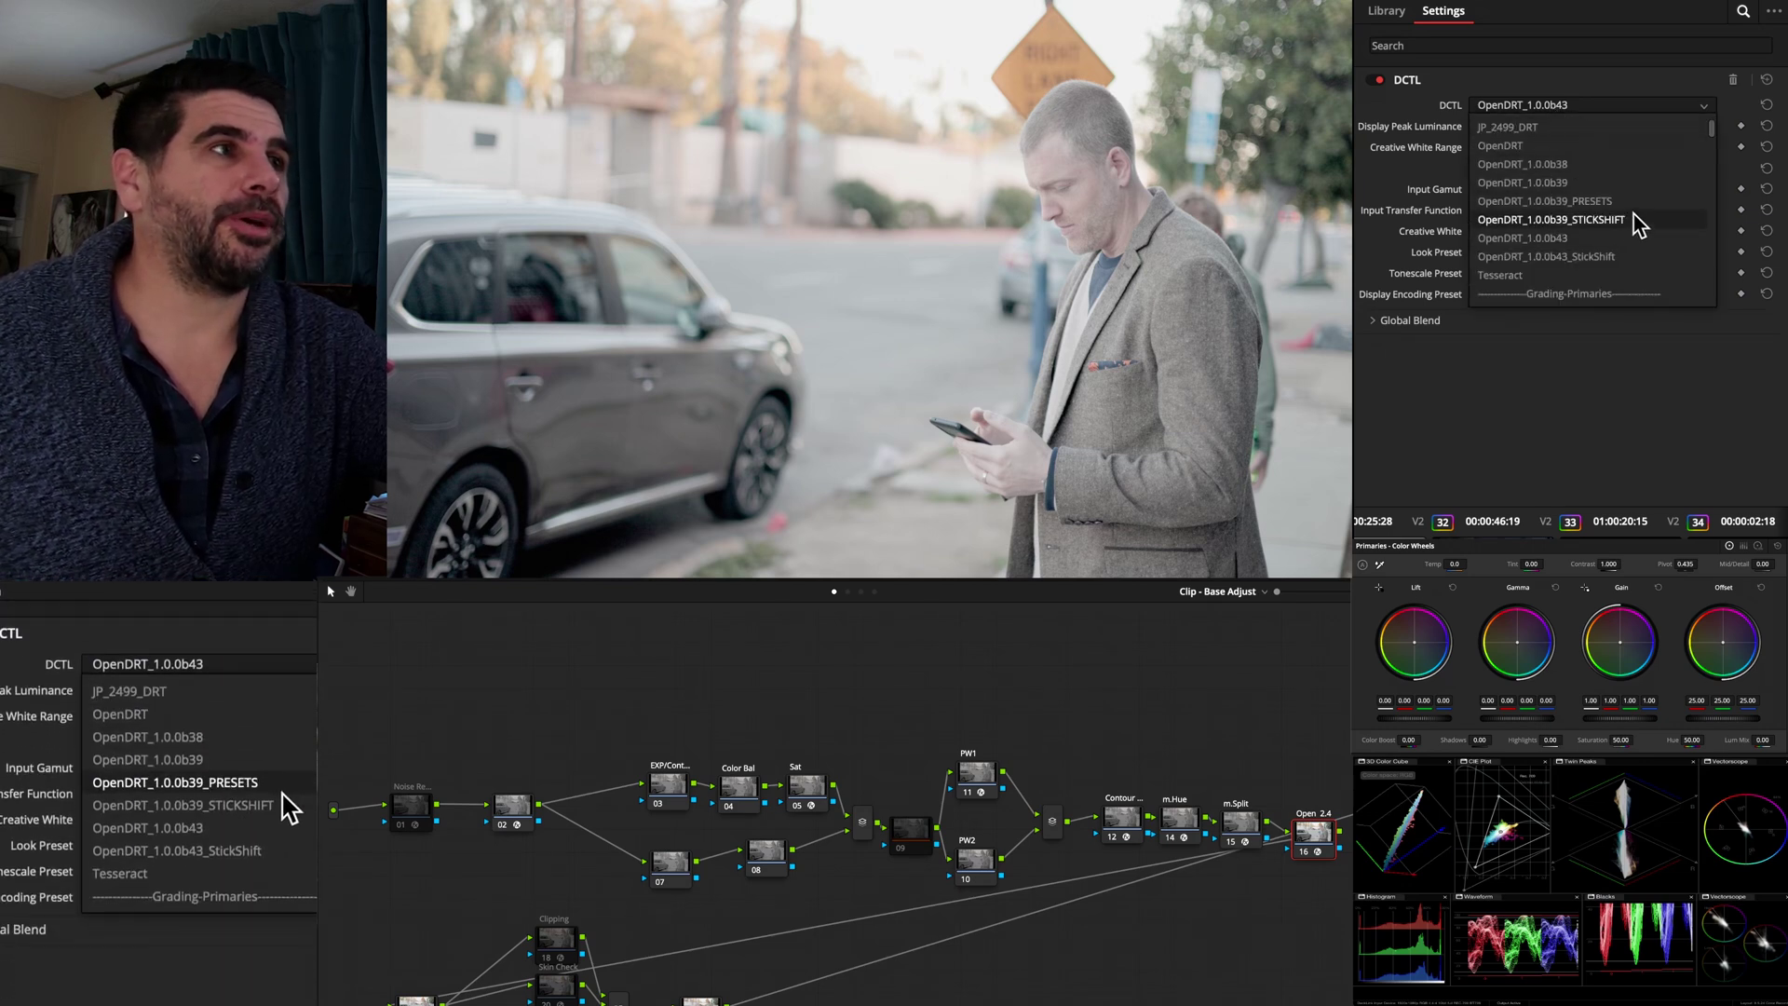
{"action": "scroll", "coordinate": [1632, 265], "scroll_direction": "down", "scroll_amount": 2}
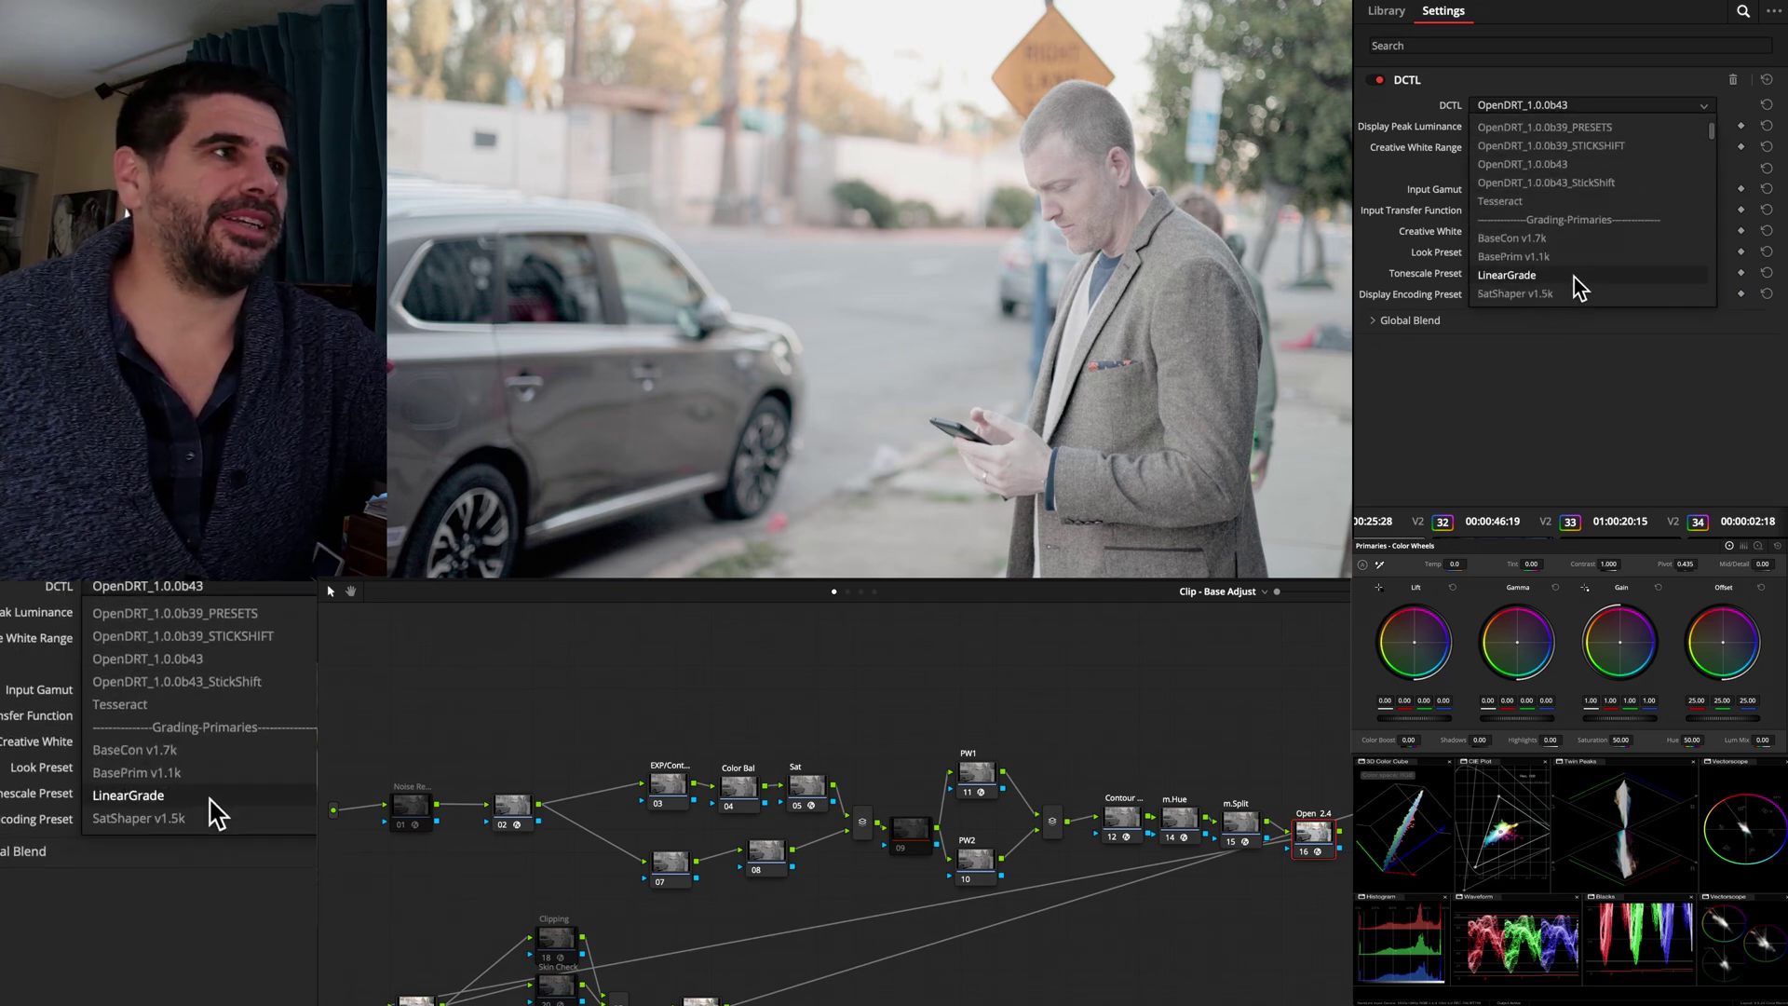
{"action": "left_click", "coordinate": [1589, 186]}
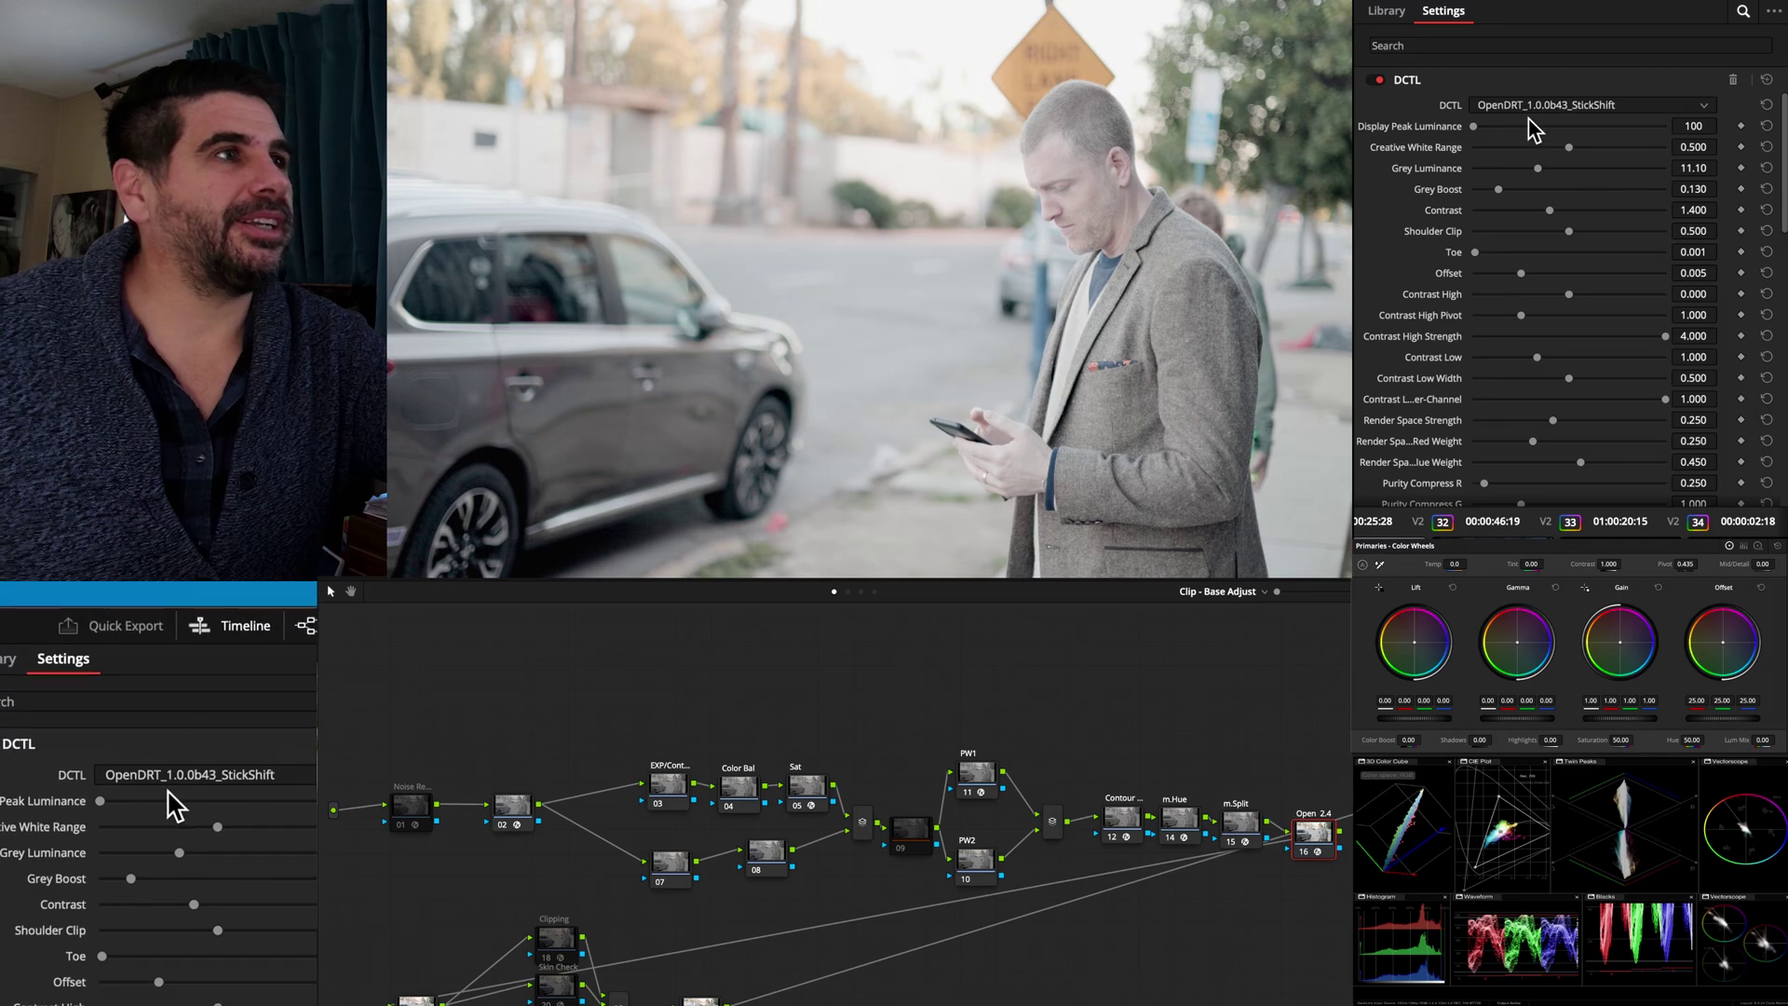
{"action": "scroll", "coordinate": [1534, 133], "scroll_direction": "down", "scroll_amount": 10}
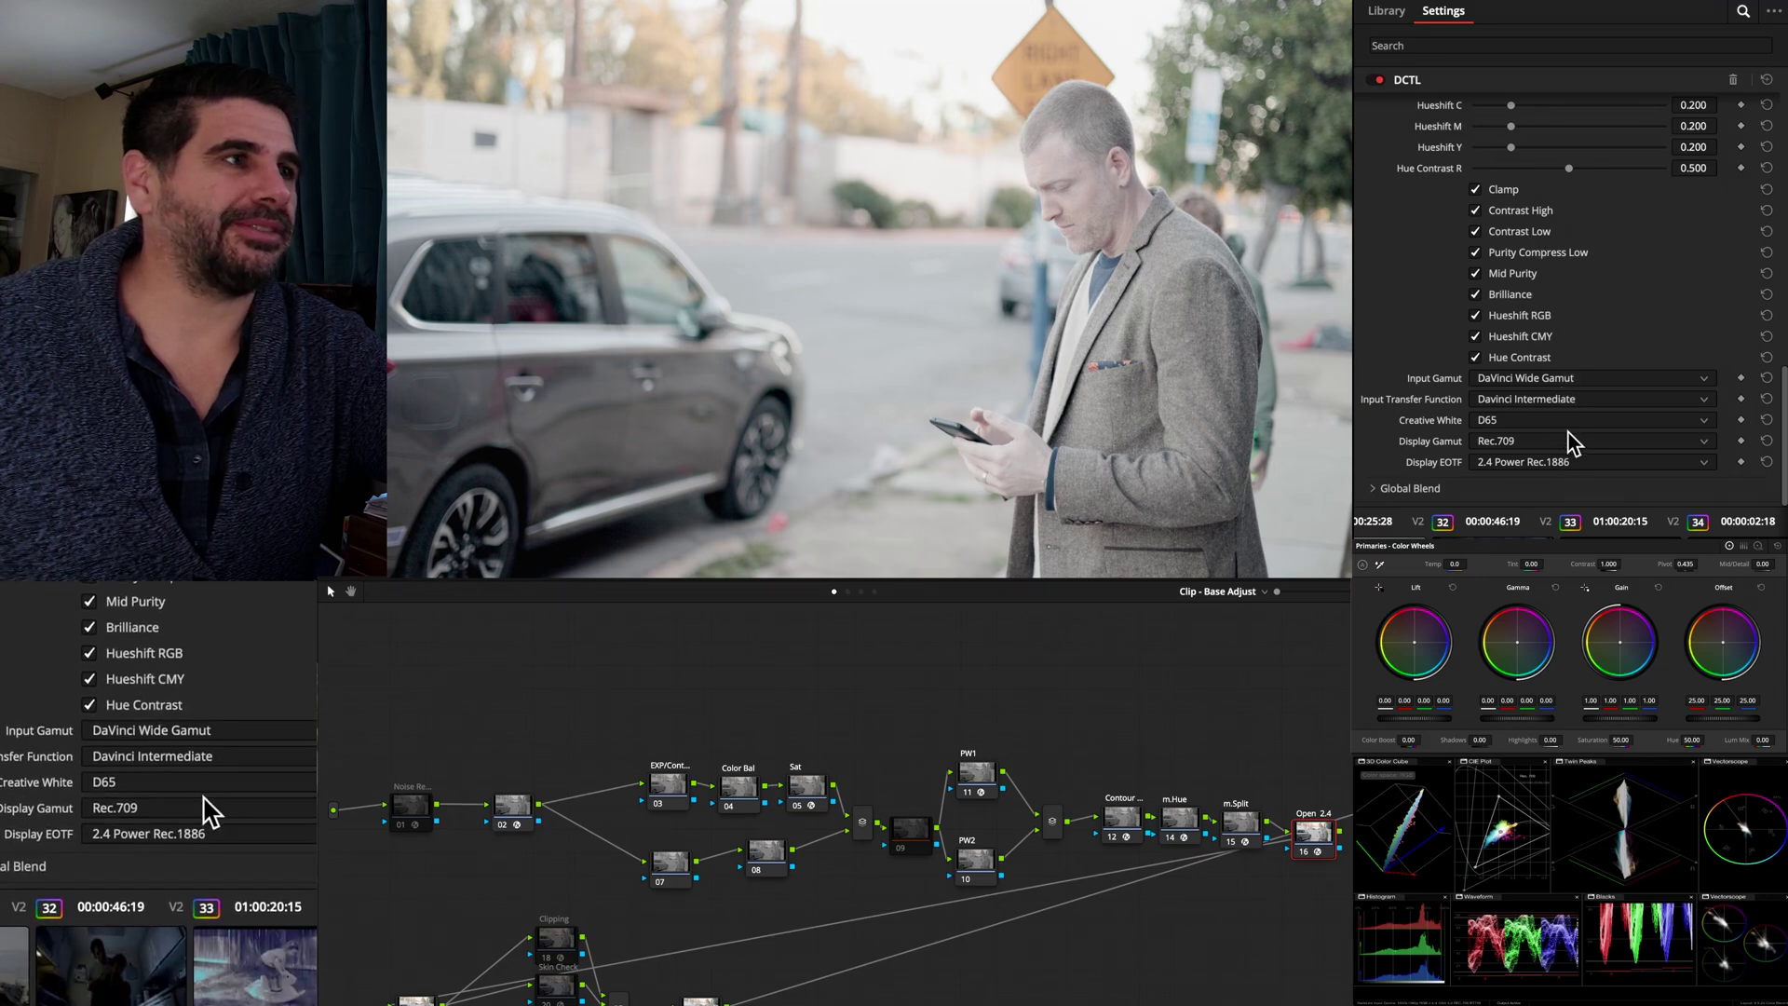
{"action": "scroll", "coordinate": [1558, 398], "scroll_direction": "up", "scroll_amount": 8}
{"action": "scroll", "coordinate": [1558, 398], "scroll_direction": "up", "scroll_amount": 10}
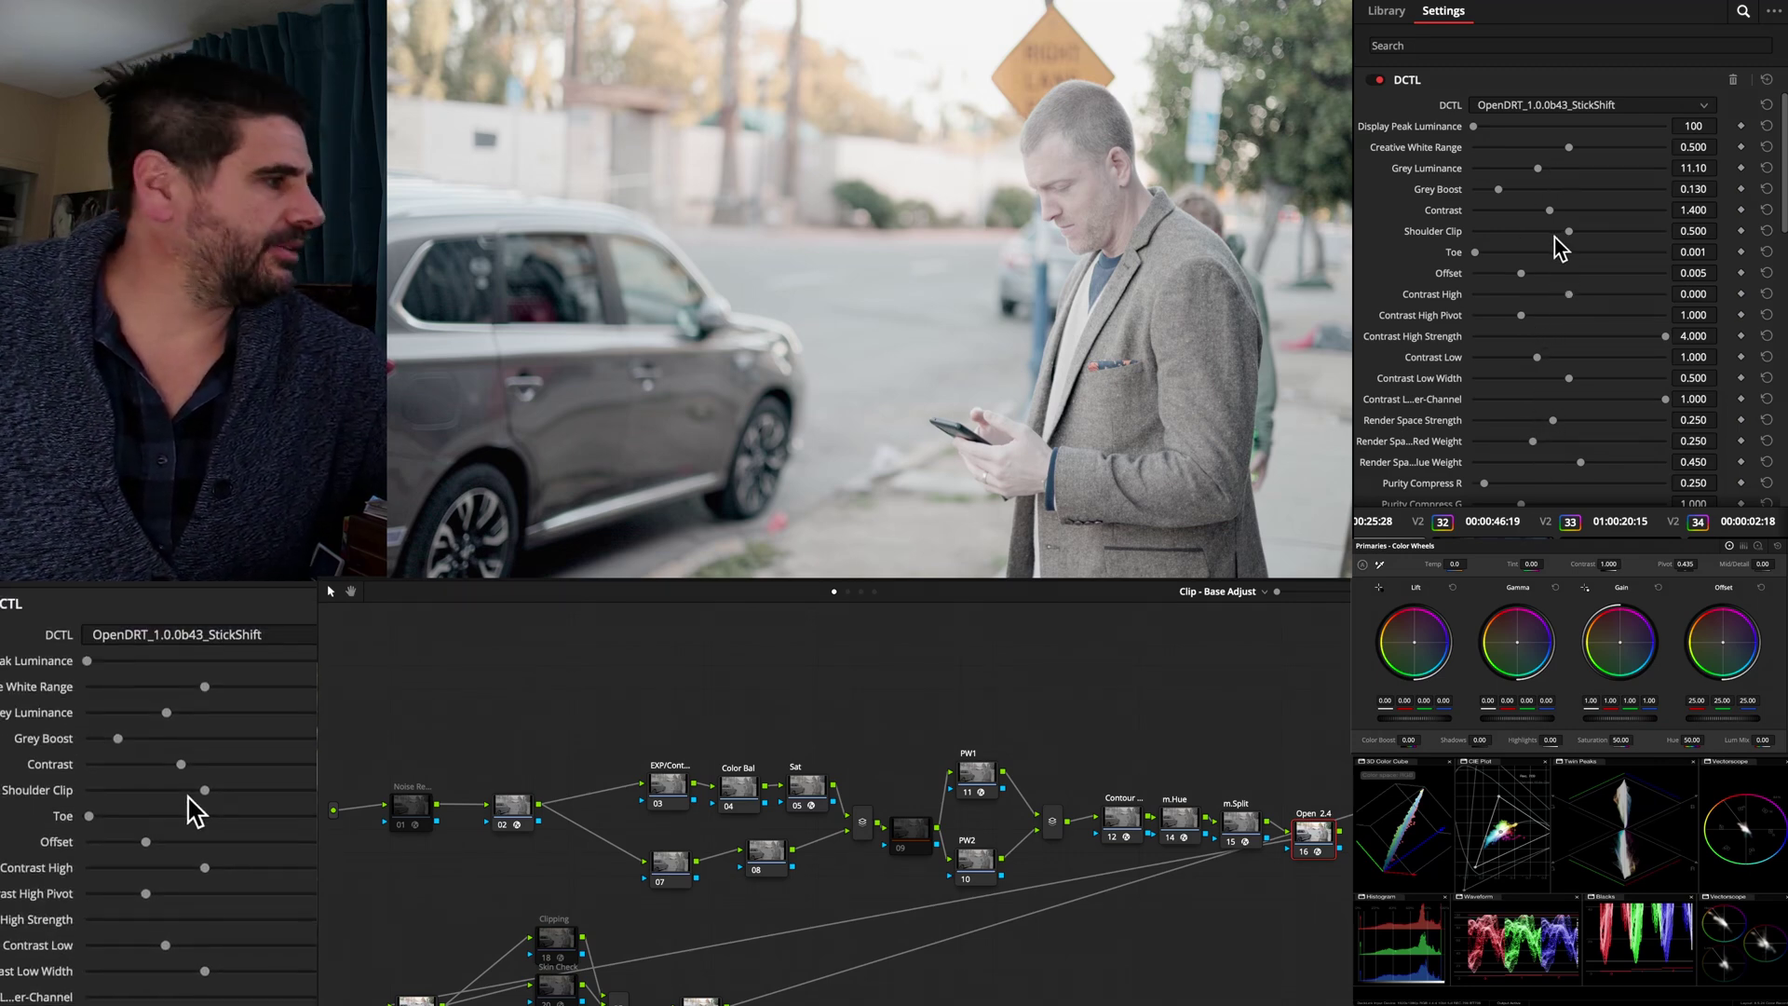
Raise StickShift Display Peak Luminance to 387 and Grey Luminance to 10.14
{"action": "scroll", "coordinate": [1565, 326], "scroll_direction": "down", "scroll_amount": 3}
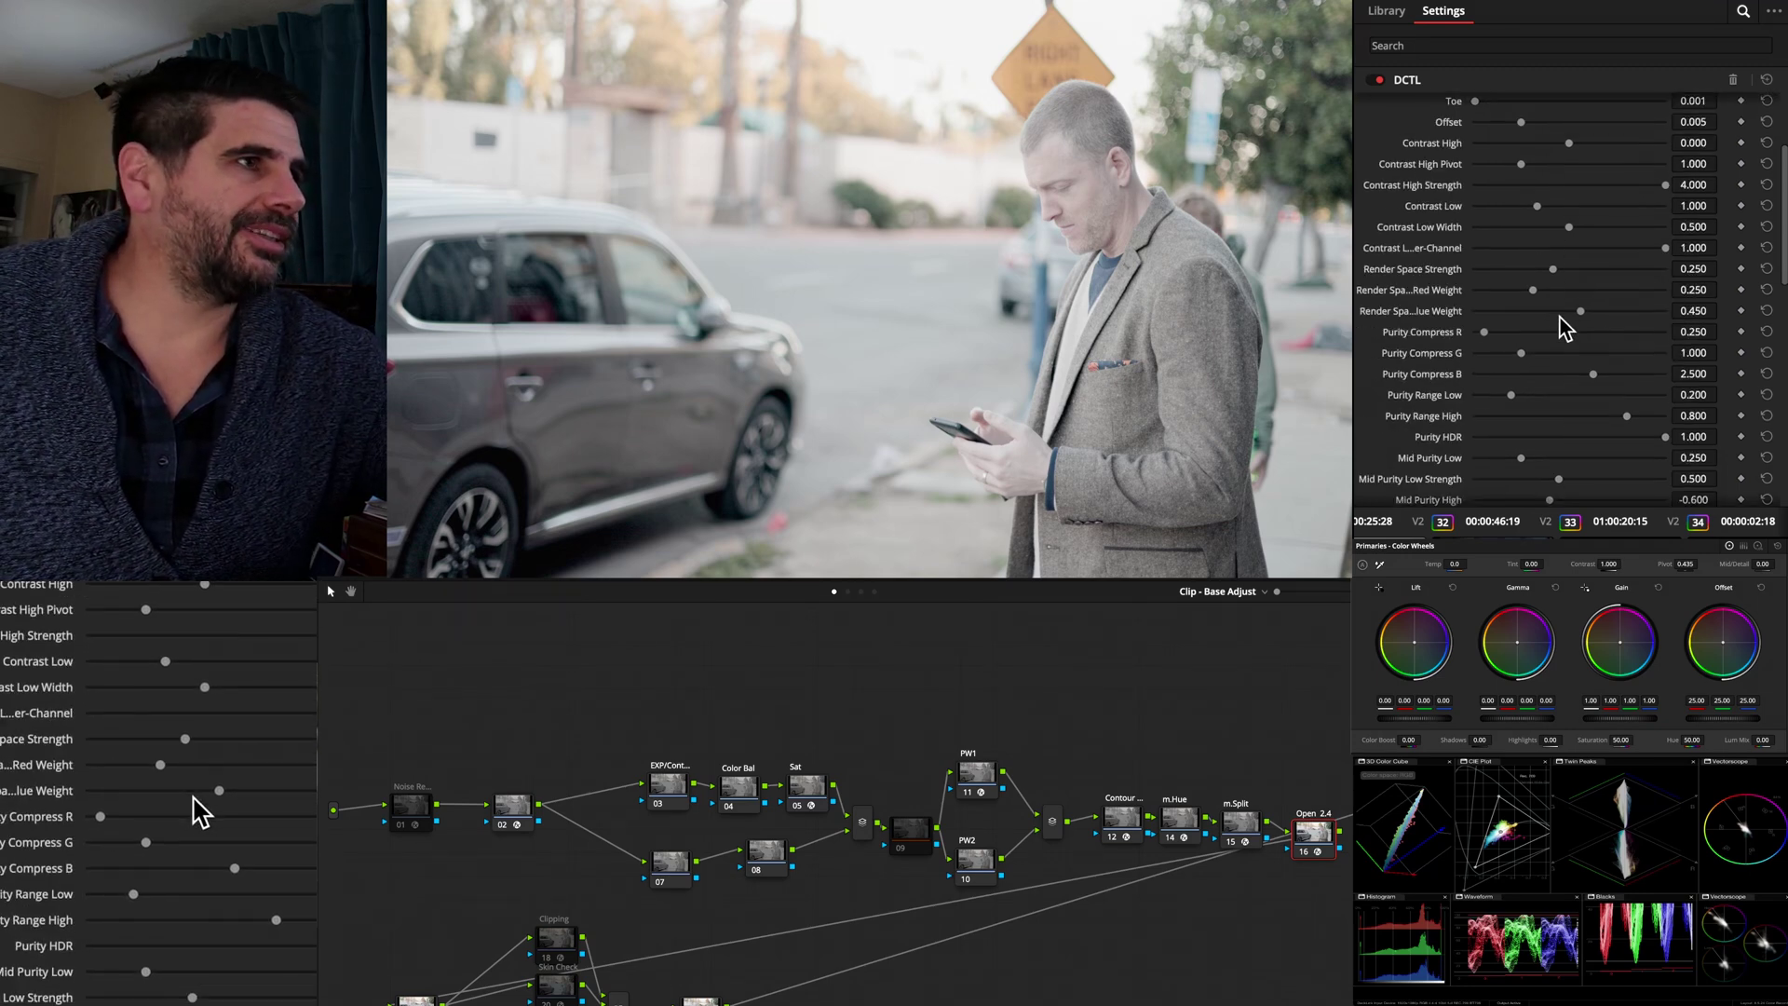
{"action": "scroll", "coordinate": [1564, 300], "scroll_direction": "up", "scroll_amount": 1}
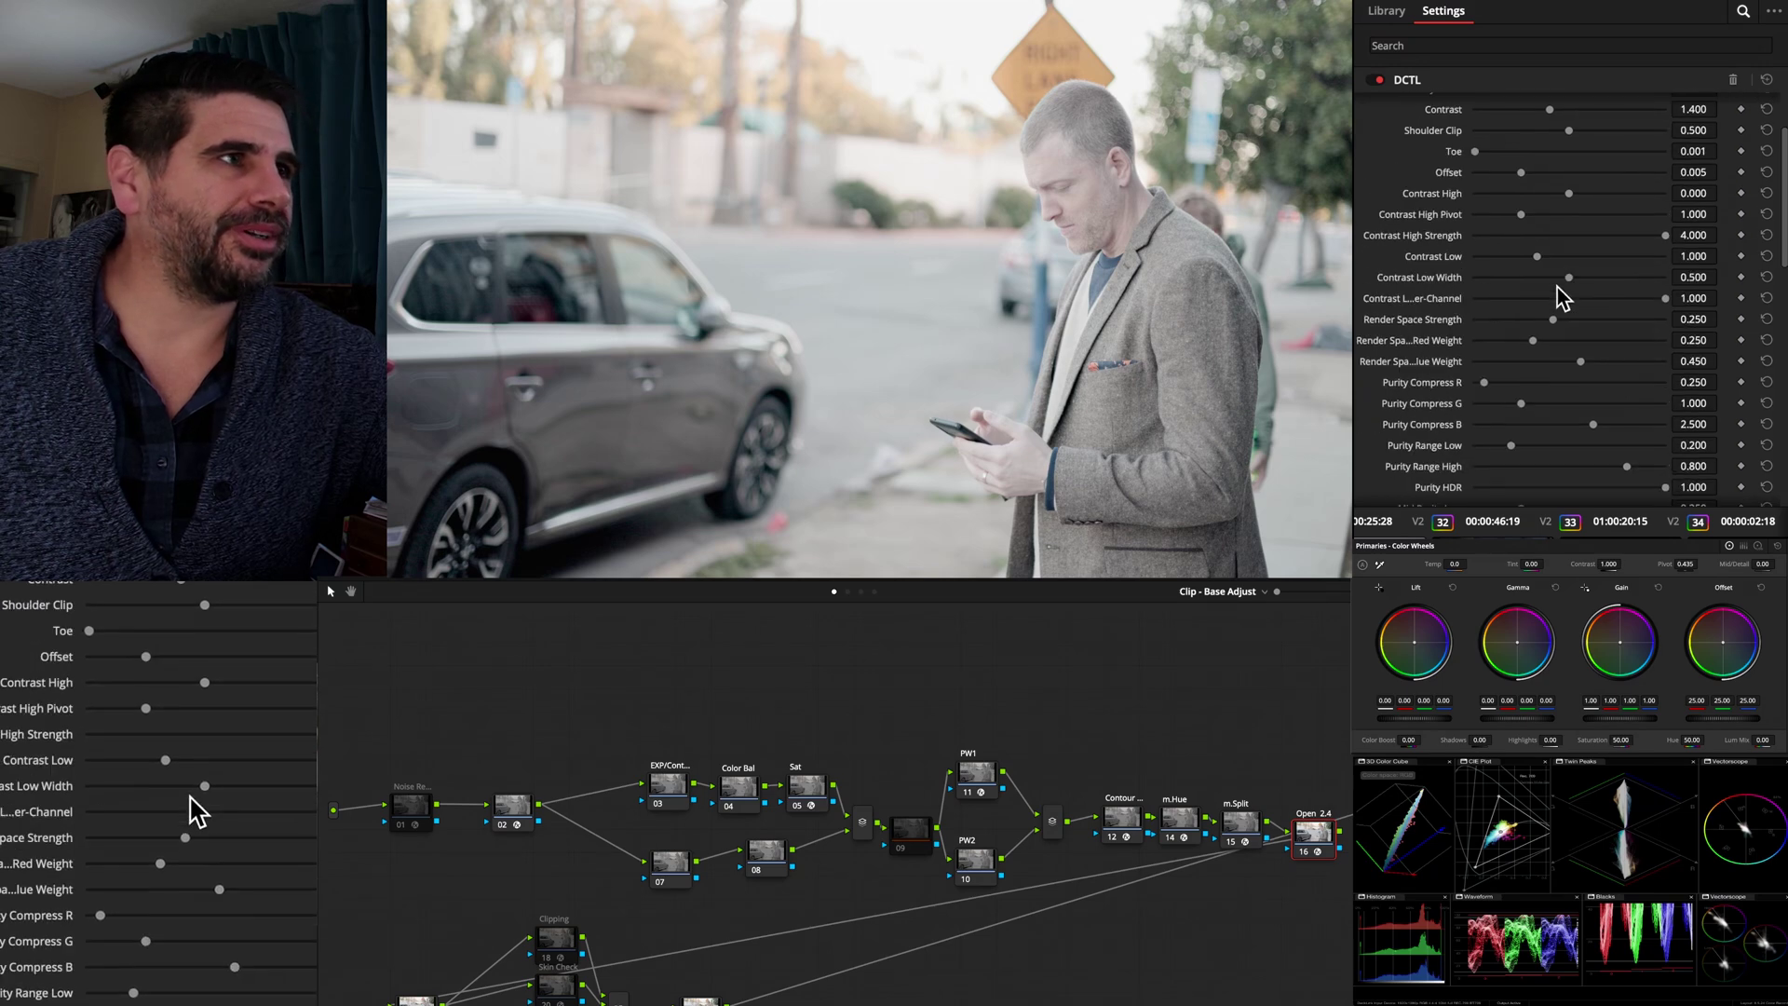
{"action": "scroll", "coordinate": [1563, 298], "scroll_direction": "up", "scroll_amount": 3}
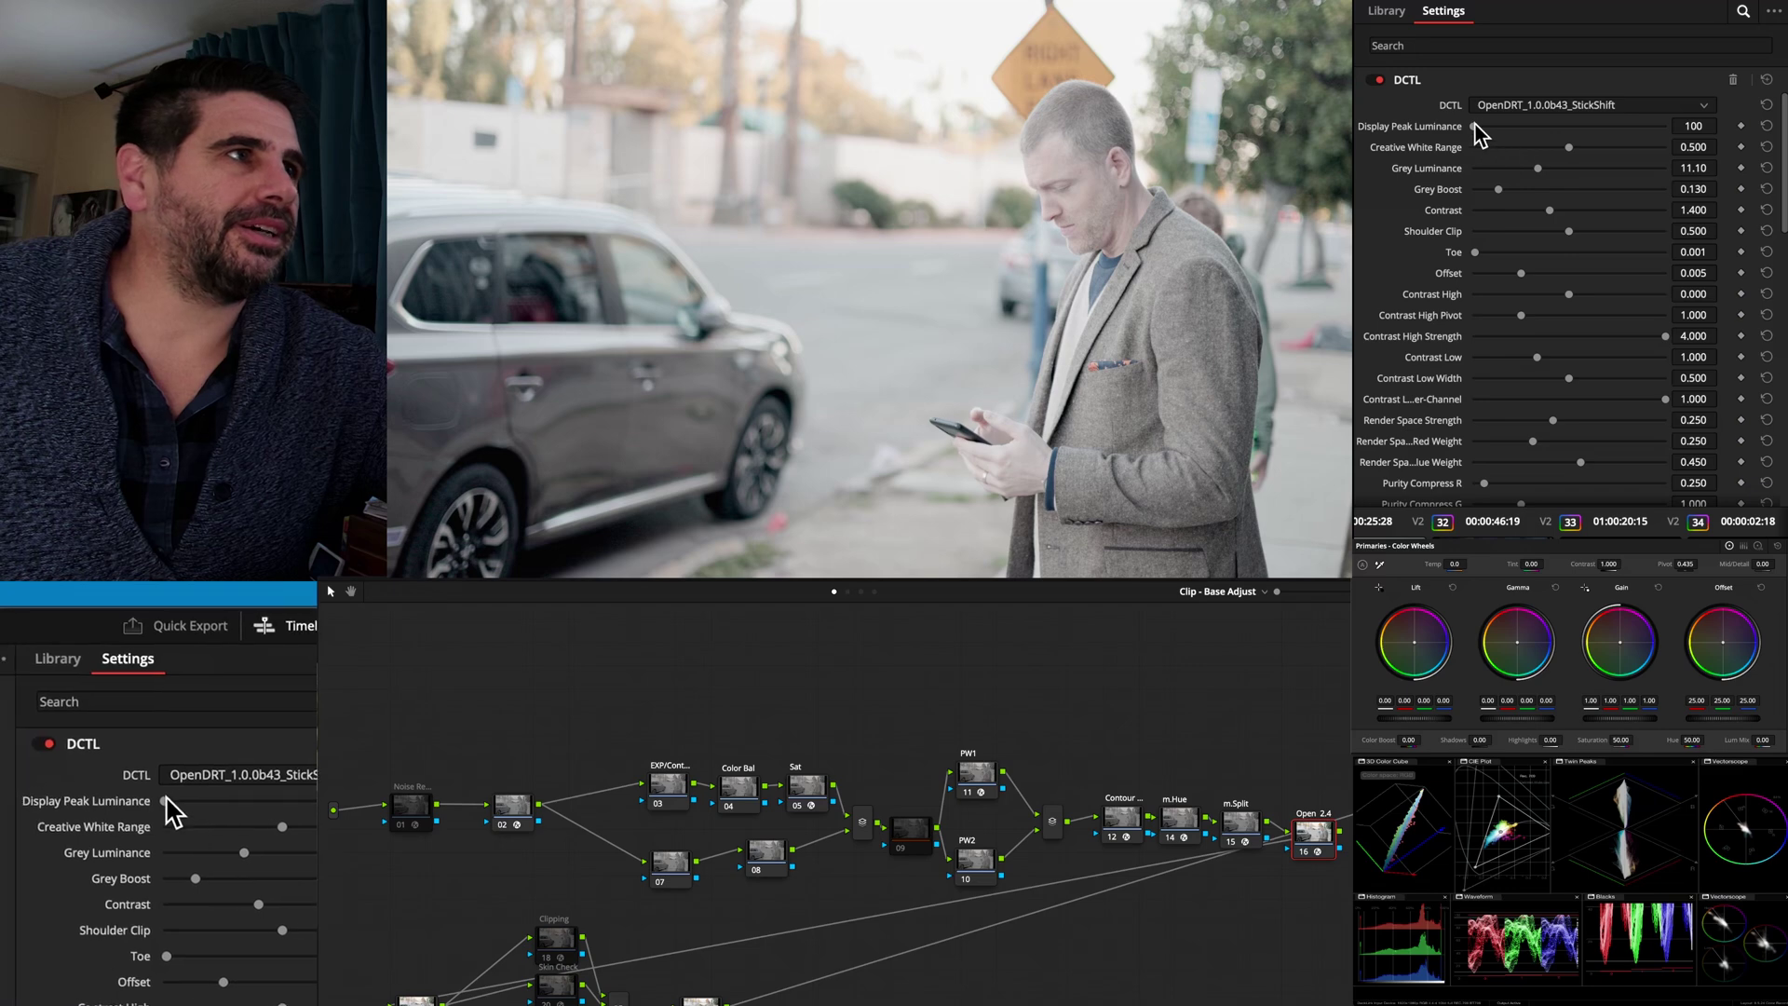
{"action": "left_click_drag", "start_coordinate": [1475, 125], "coordinate": [1537, 133]}
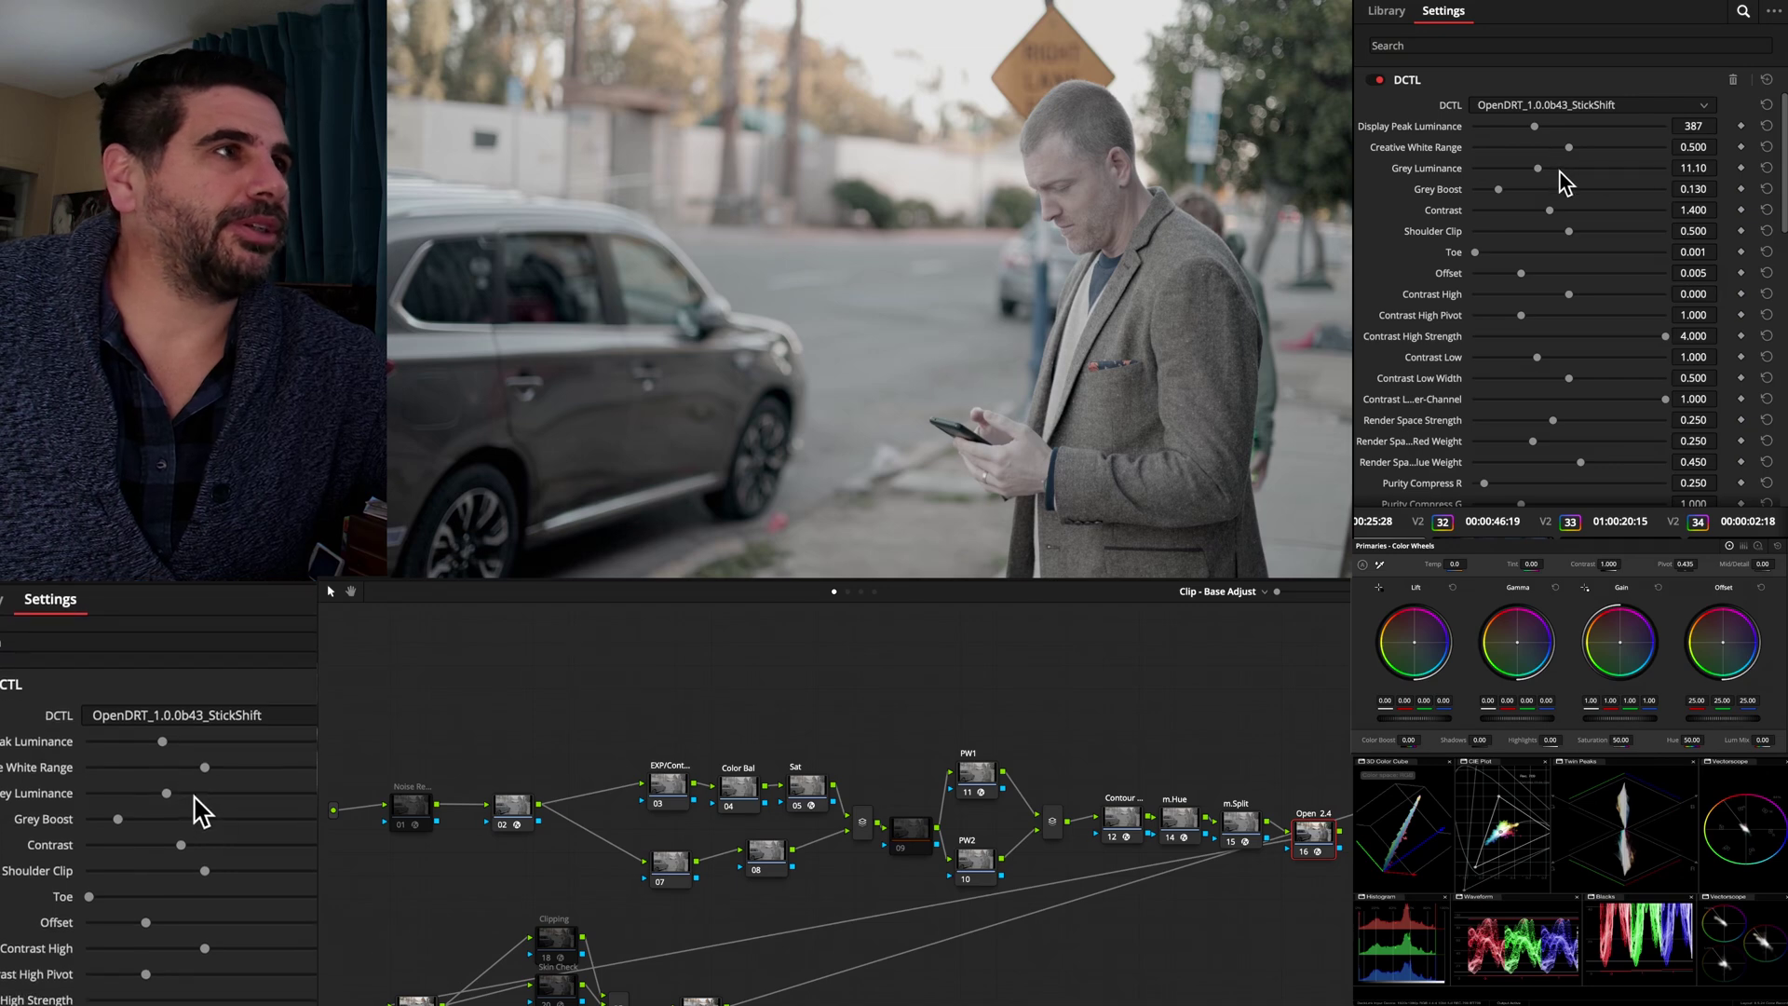
{"action": "mouse_move", "coordinate": [1539, 168]}
{"action": "left_mouse_down"}
{"action": "mouse_move", "coordinate": [1565, 167]}
{"action": "mouse_move", "coordinate": [1531, 168]}
{"action": "left_mouse_up"}
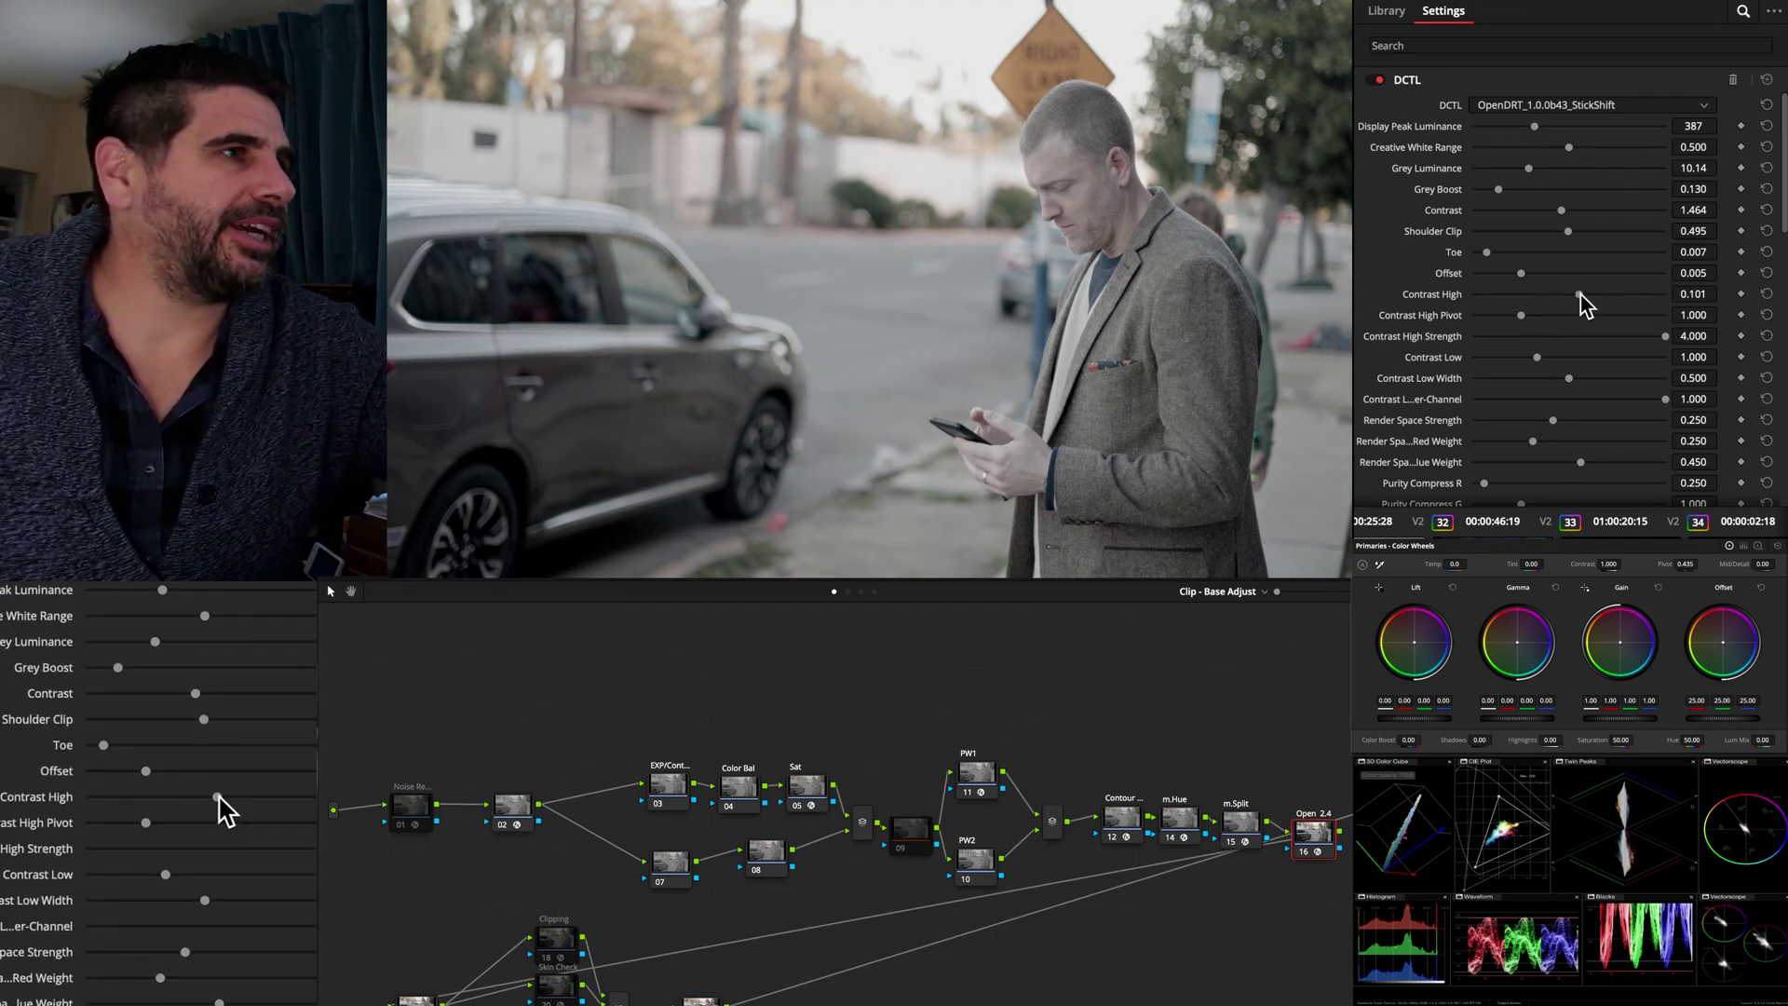
{"action": "scroll", "coordinate": [1553, 312], "scroll_direction": "down", "scroll_amount": 10}
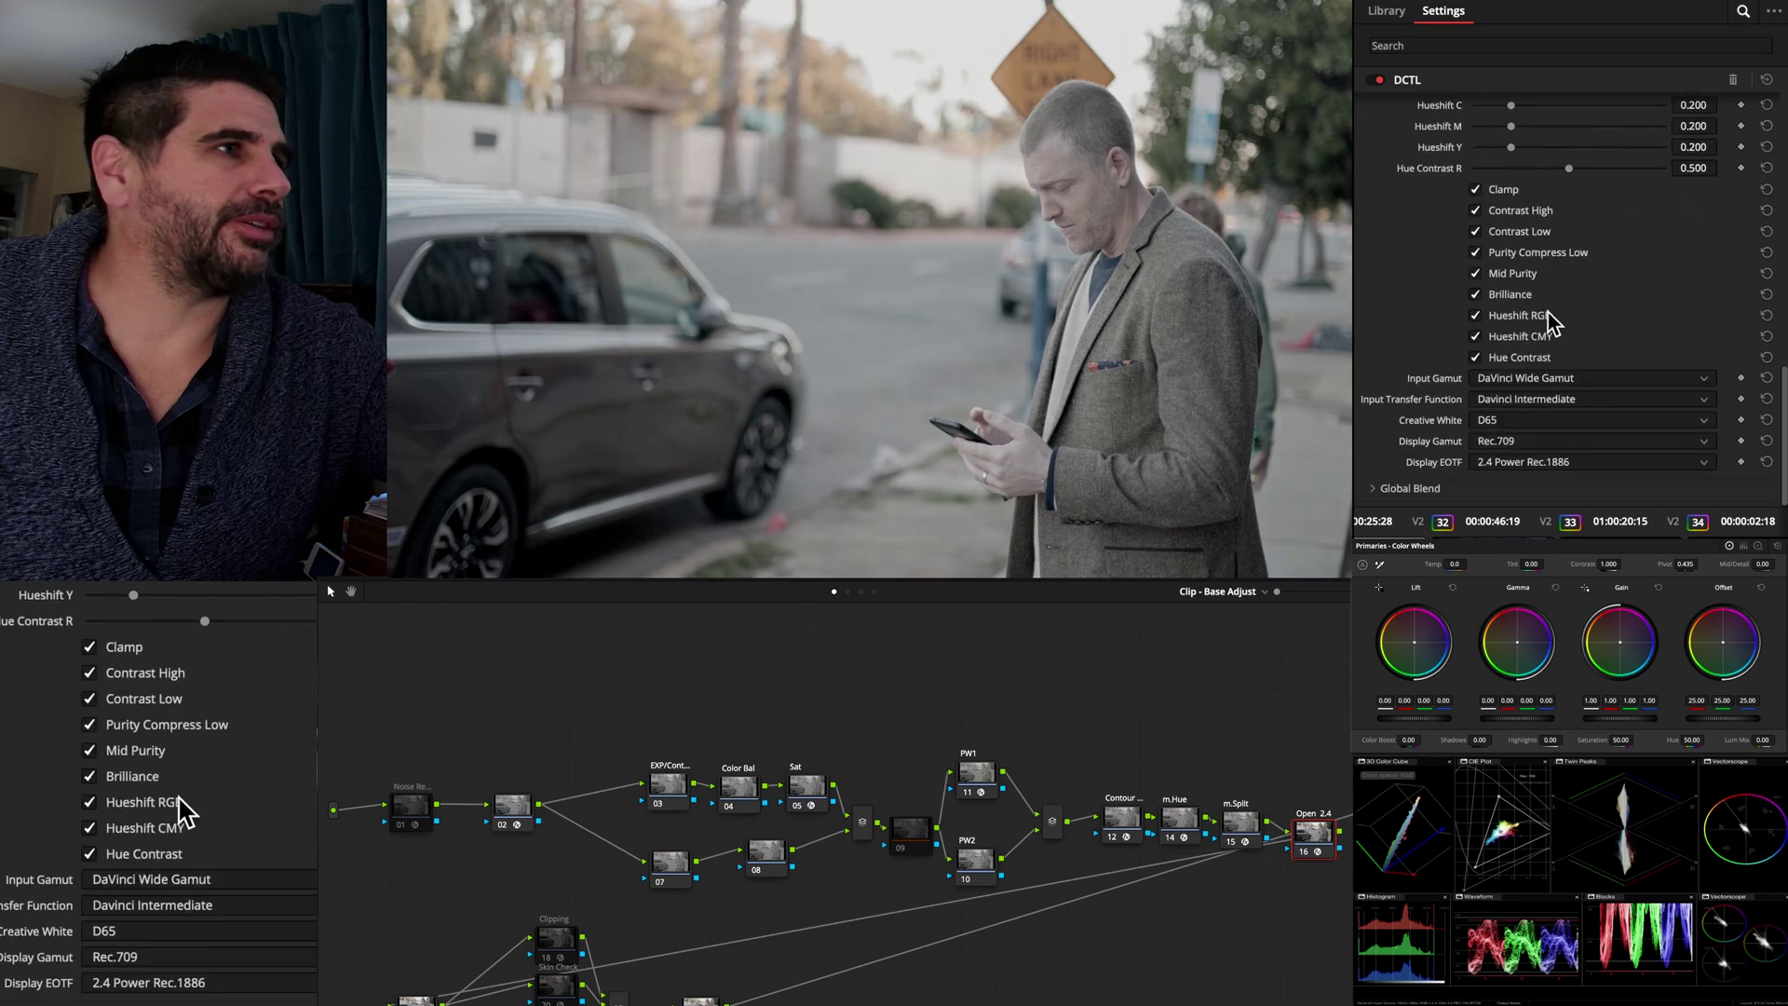
Bring Contrast High to about 0.066, narrow Contrast Low Width, and increase Render Space Strength
{"action": "scroll", "coordinate": [1551, 320], "scroll_direction": "up", "scroll_amount": 10}
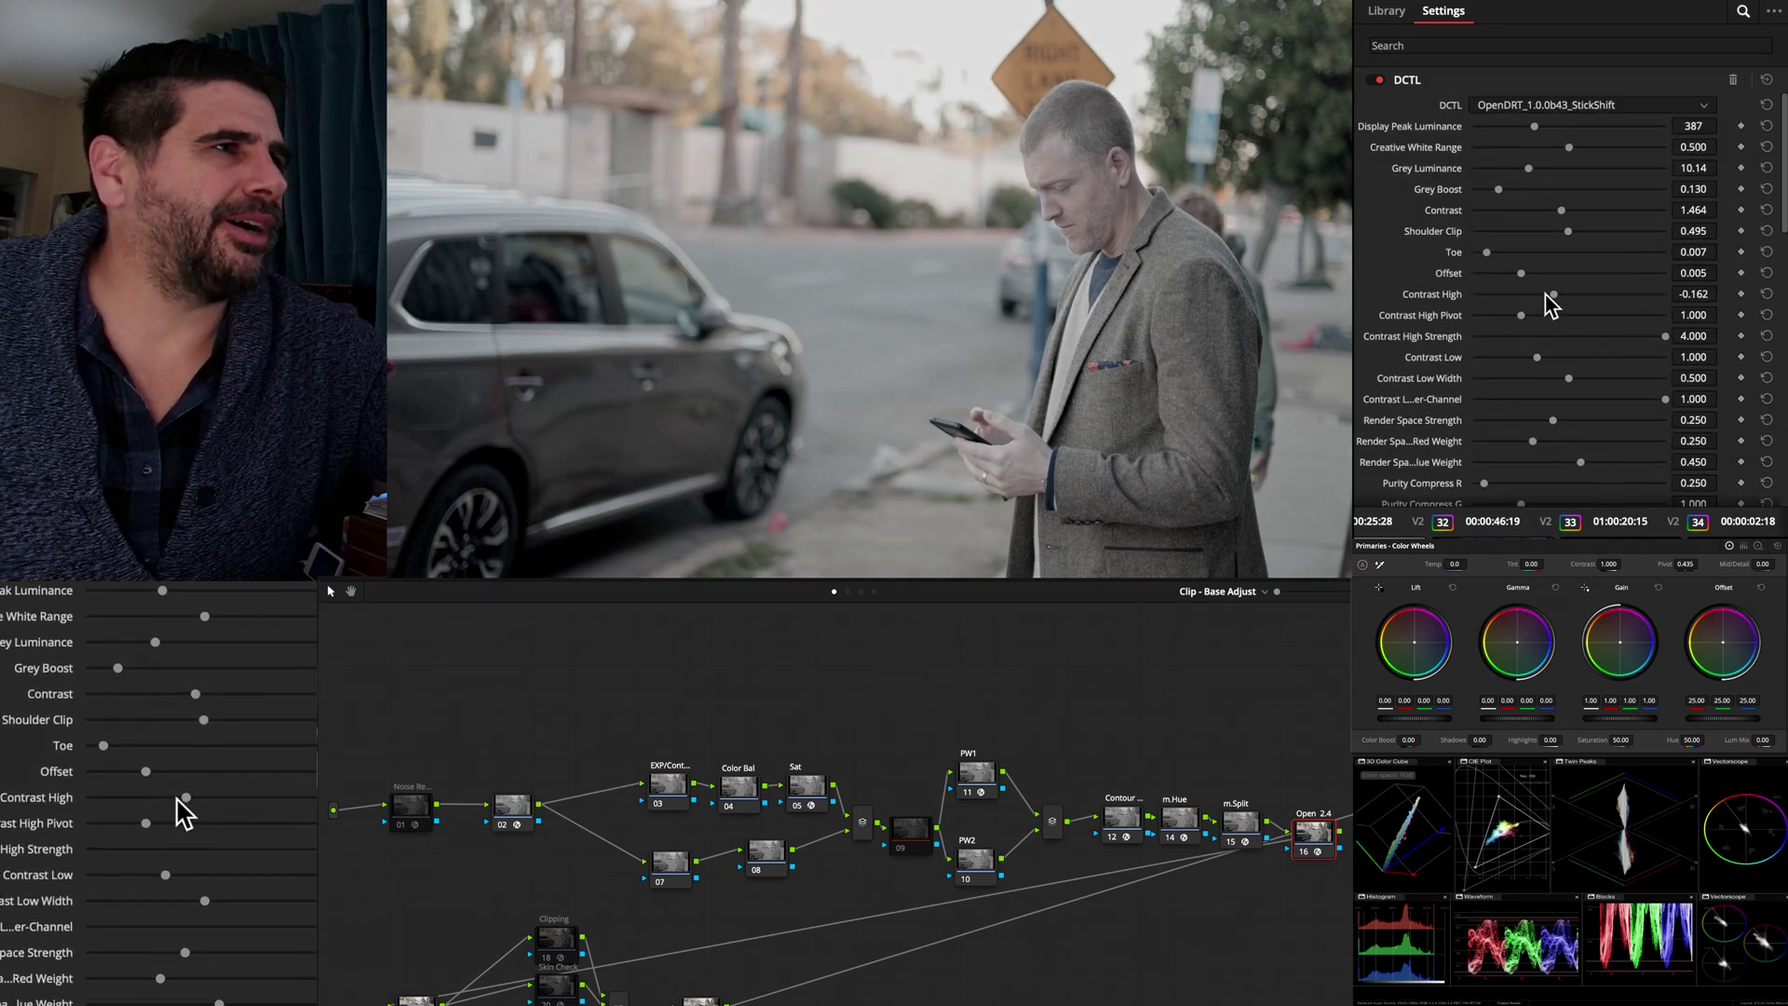
{"action": "mouse_move", "coordinate": [1559, 296]}
{"action": "left_mouse_down"}
{"action": "mouse_move", "coordinate": [1540, 299]}
{"action": "mouse_move", "coordinate": [1597, 303]}
{"action": "mouse_move", "coordinate": [1536, 299]}
{"action": "mouse_move", "coordinate": [1614, 299]}
{"action": "mouse_move", "coordinate": [1509, 299]}
{"action": "mouse_move", "coordinate": [1618, 299]}
{"action": "mouse_move", "coordinate": [1542, 299]}
{"action": "mouse_move", "coordinate": [1577, 299]}
{"action": "mouse_move", "coordinate": [1535, 318]}
{"action": "mouse_move", "coordinate": [1572, 317]}
{"action": "left_mouse_up"}
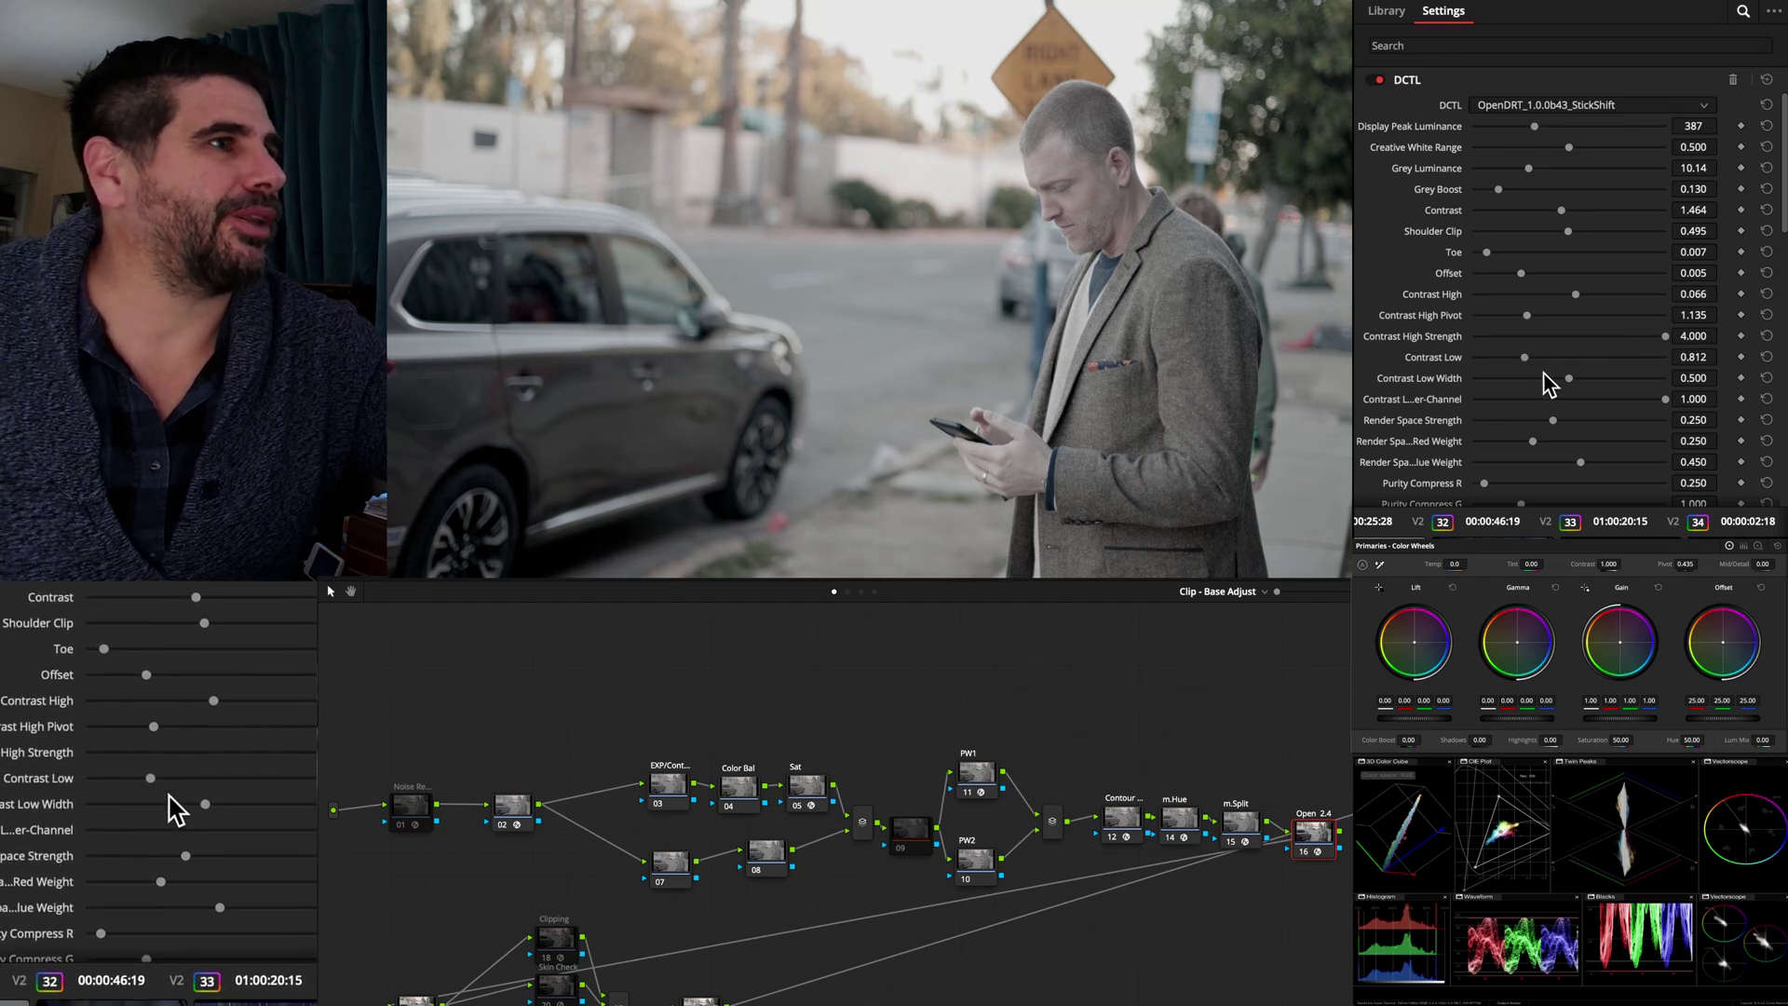
{"action": "left_click_drag", "start_coordinate": [1569, 379], "coordinate": [1534, 378]}
{"action": "scroll", "coordinate": [1529, 379], "scroll_direction": "down", "scroll_amount": 3}
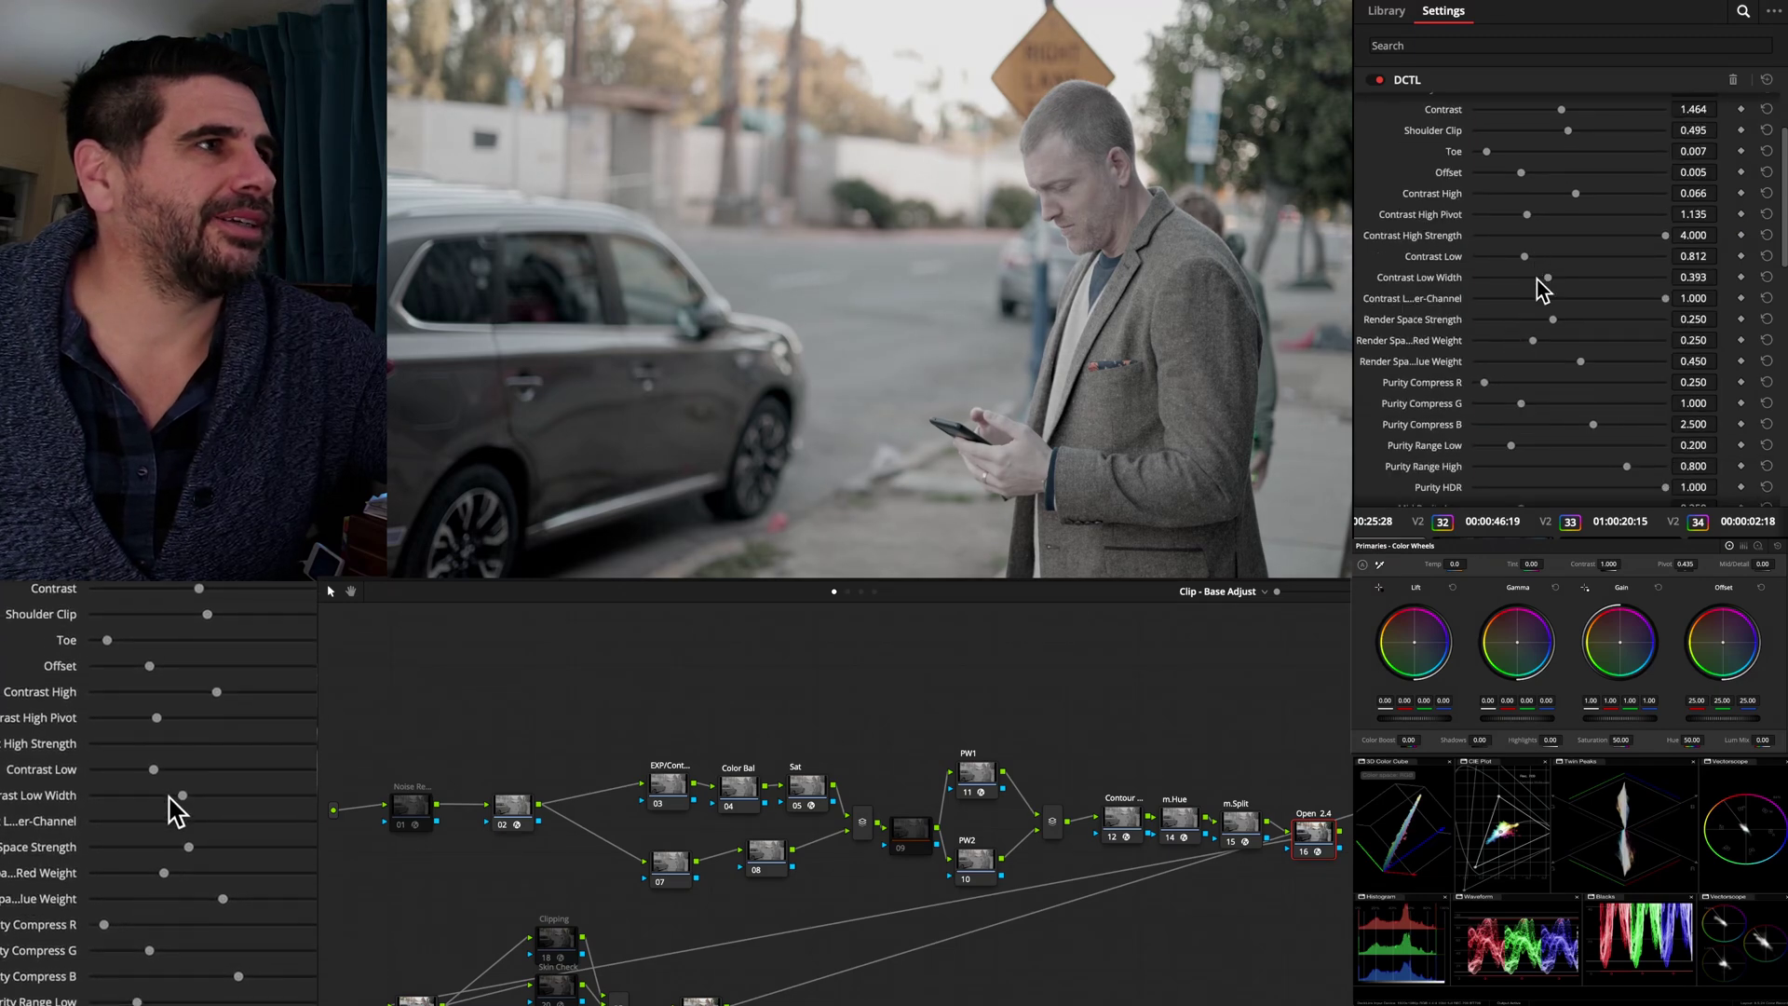
{"action": "mouse_move", "coordinate": [1553, 320]}
{"action": "left_mouse_down"}
{"action": "mouse_move", "coordinate": [1589, 321]}
{"action": "mouse_move", "coordinate": [1532, 316]}
{"action": "left_mouse_up"}
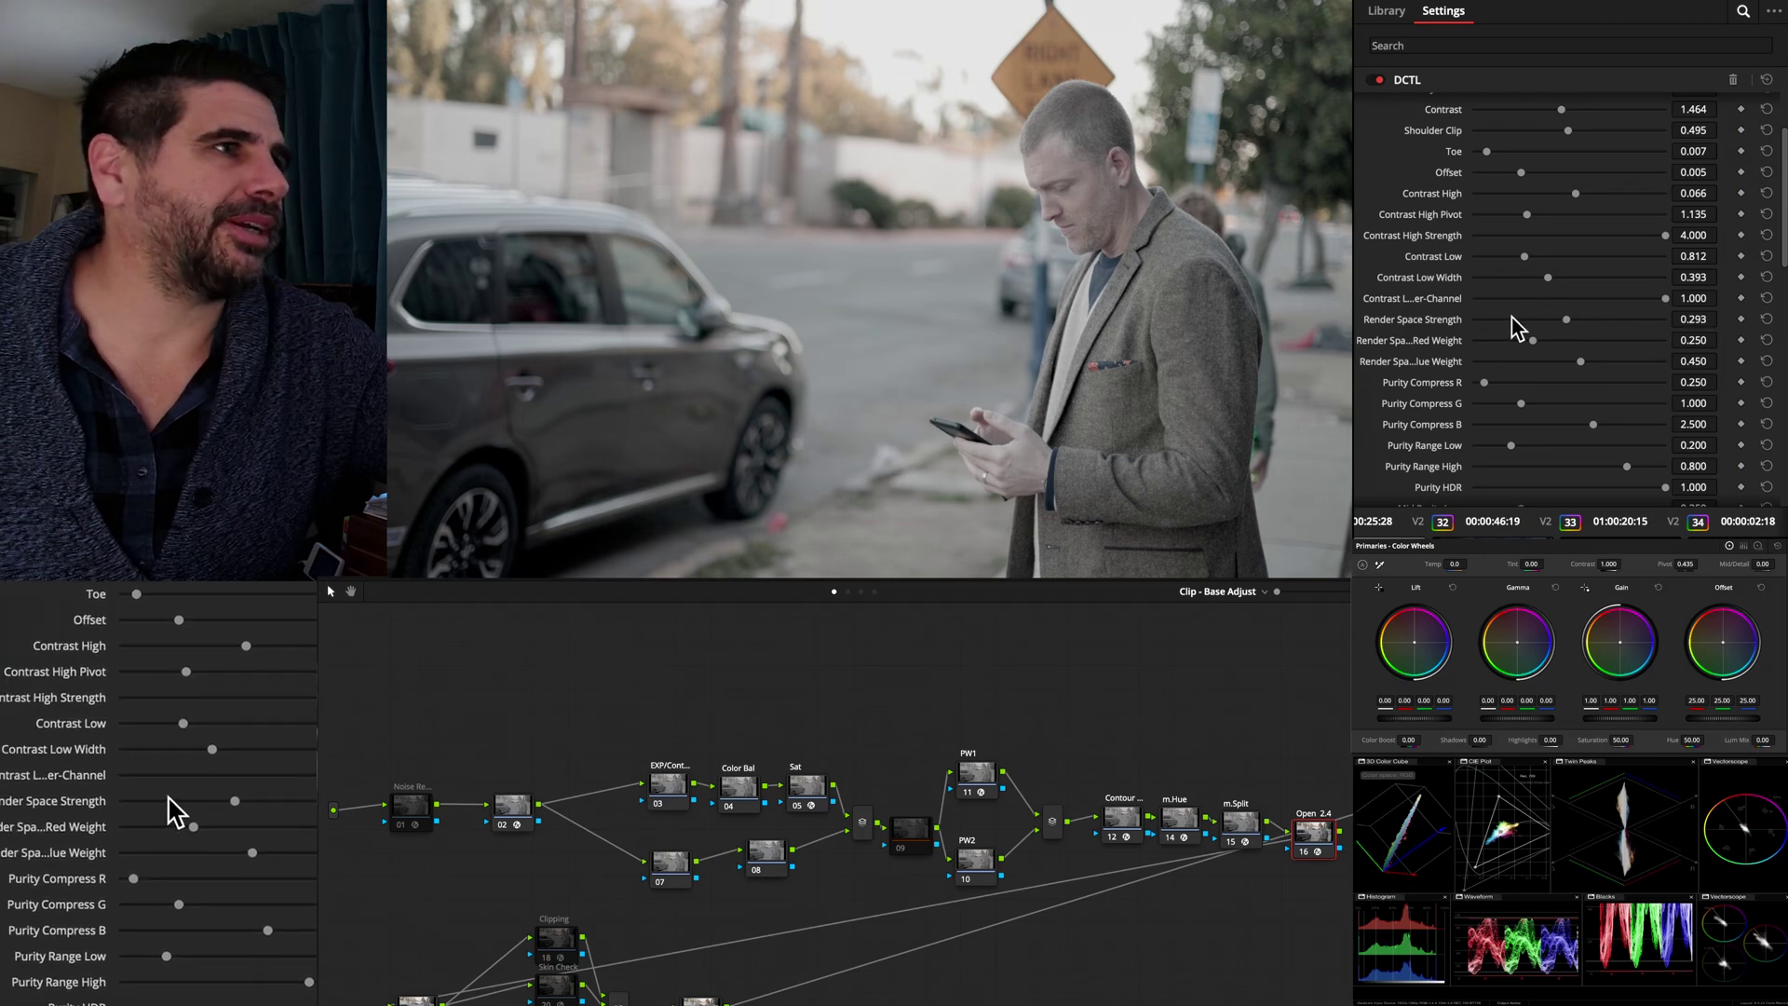
Nudge Purity Compress R up, lower Brilliance R, then select PW2 and show the Effects Library
{"action": "scroll", "coordinate": [1496, 299], "scroll_direction": "down", "scroll_amount": 3}
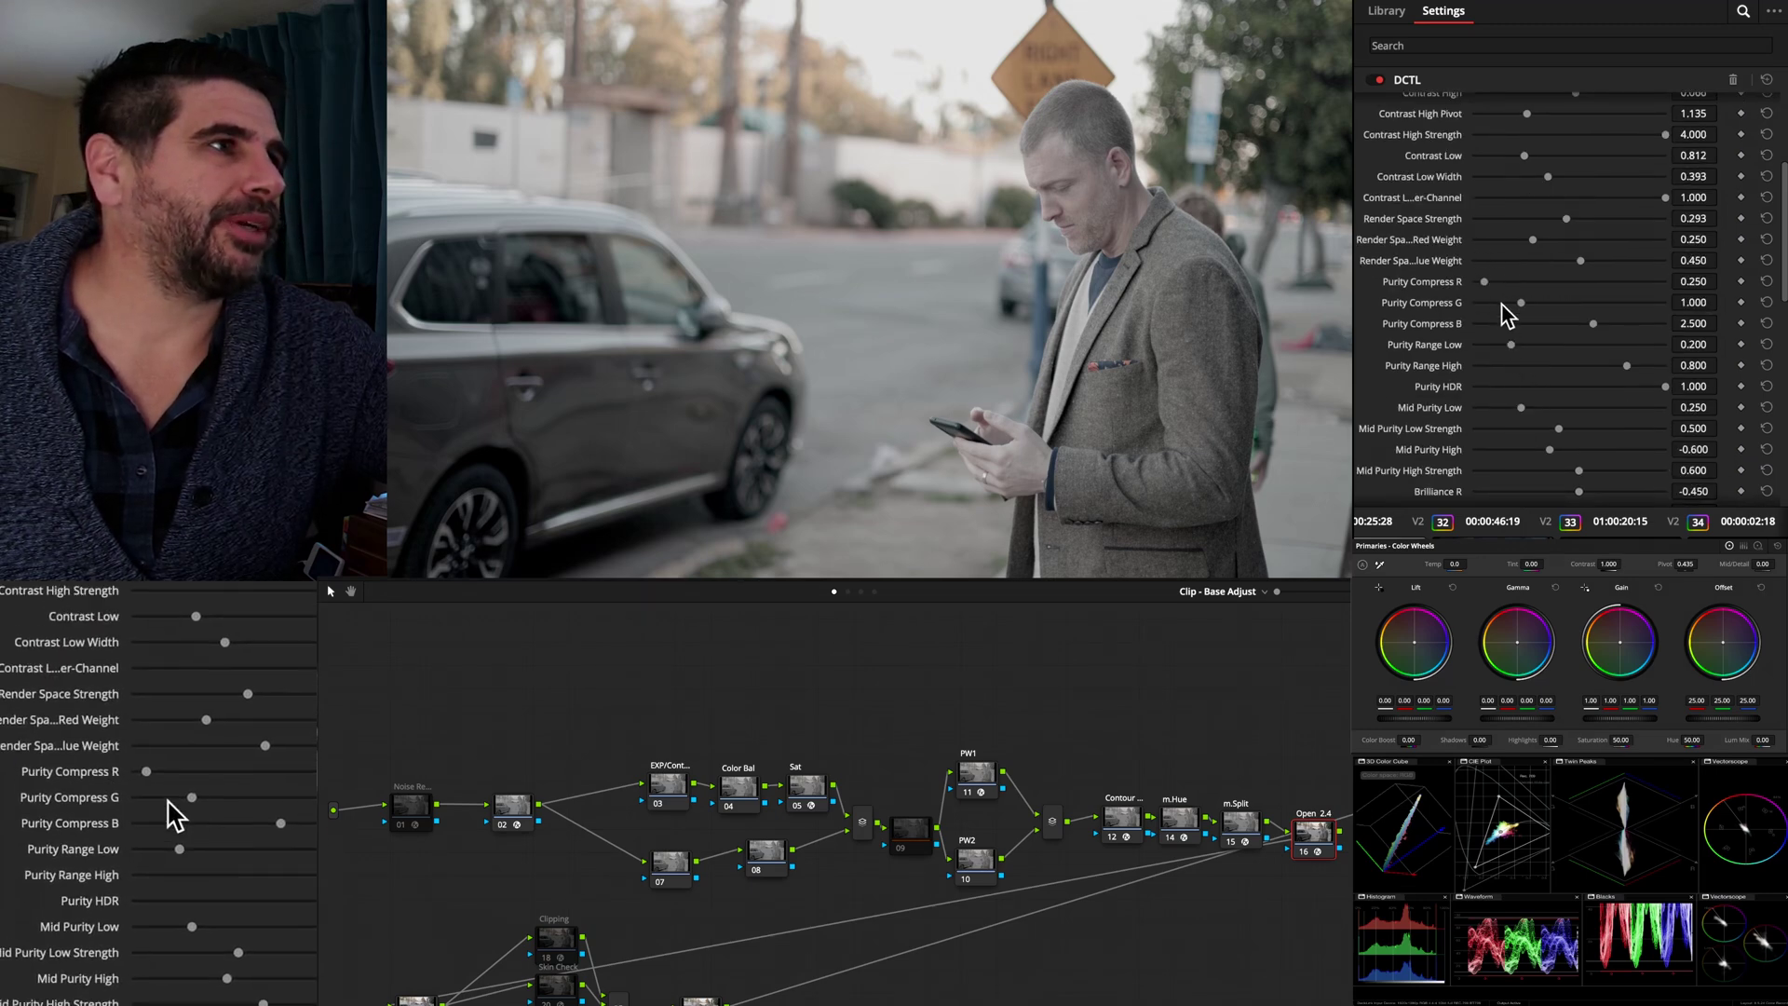
{"action": "mouse_move", "coordinate": [1491, 290]}
{"action": "left_mouse_down"}
{"action": "mouse_move", "coordinate": [1592, 289]}
{"action": "mouse_move", "coordinate": [1457, 298]}
{"action": "mouse_move", "coordinate": [1556, 291]}
{"action": "mouse_move", "coordinate": [1484, 295]}
{"action": "left_mouse_up"}
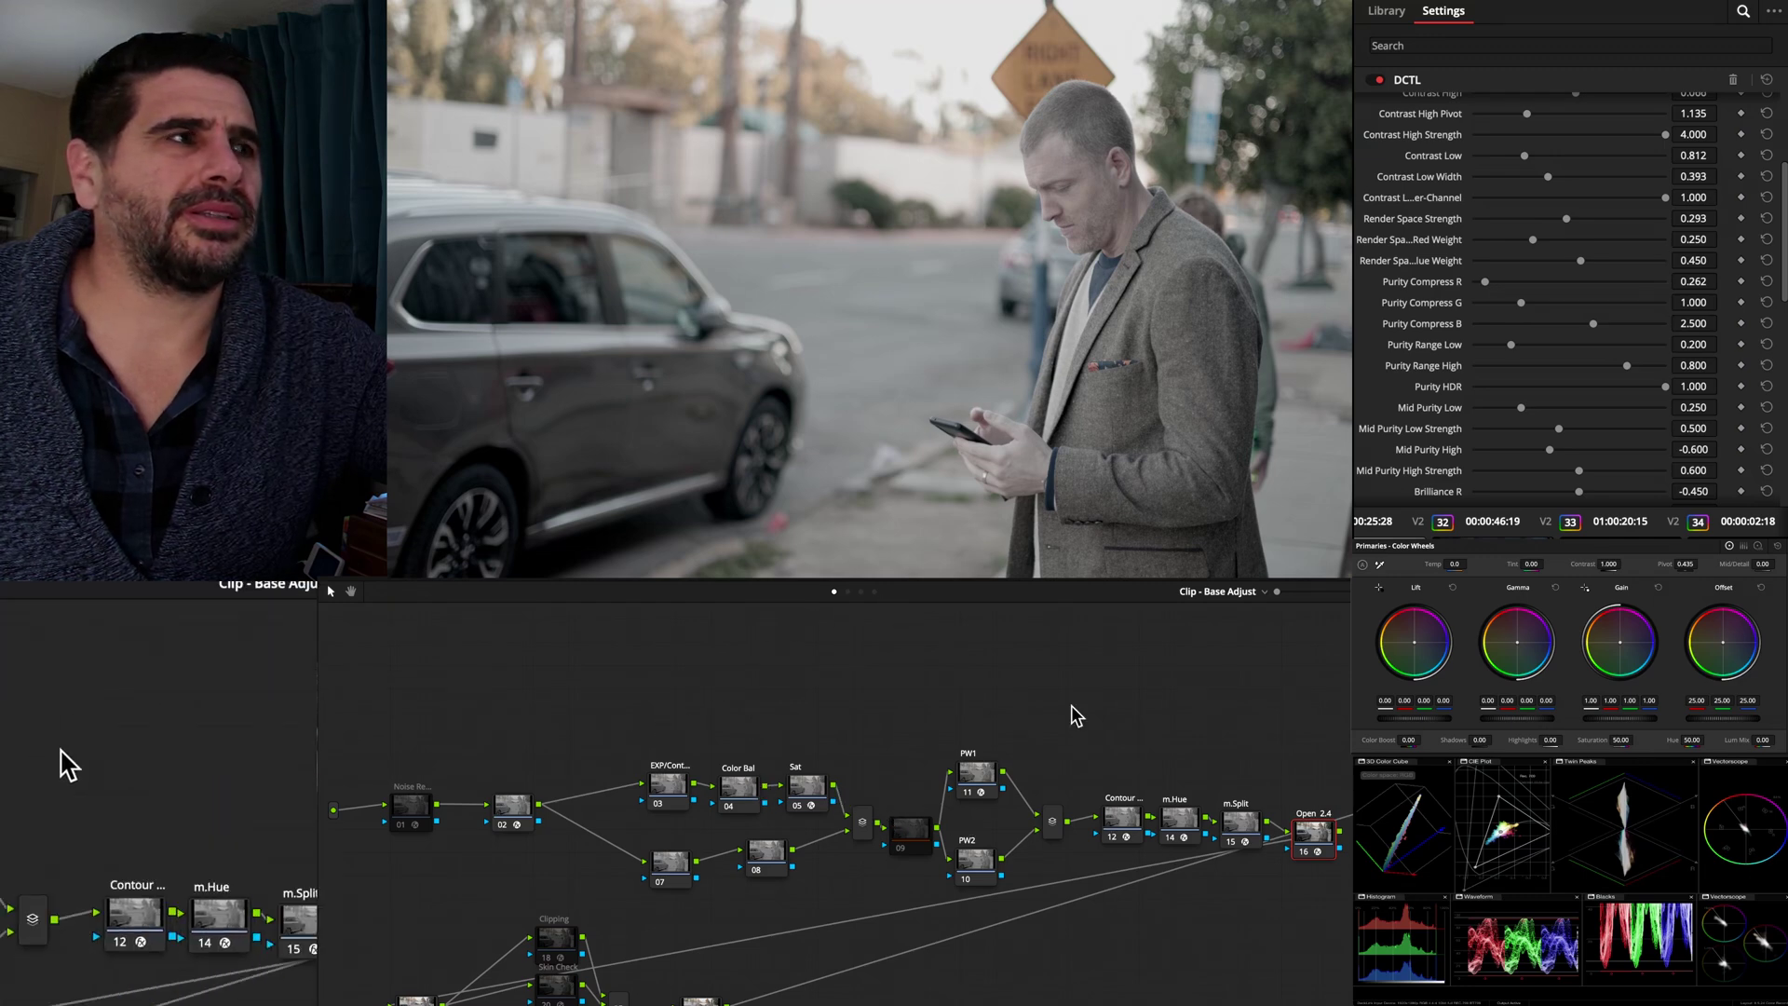
{"action": "scroll", "coordinate": [1512, 337], "scroll_direction": "down", "scroll_amount": 3}
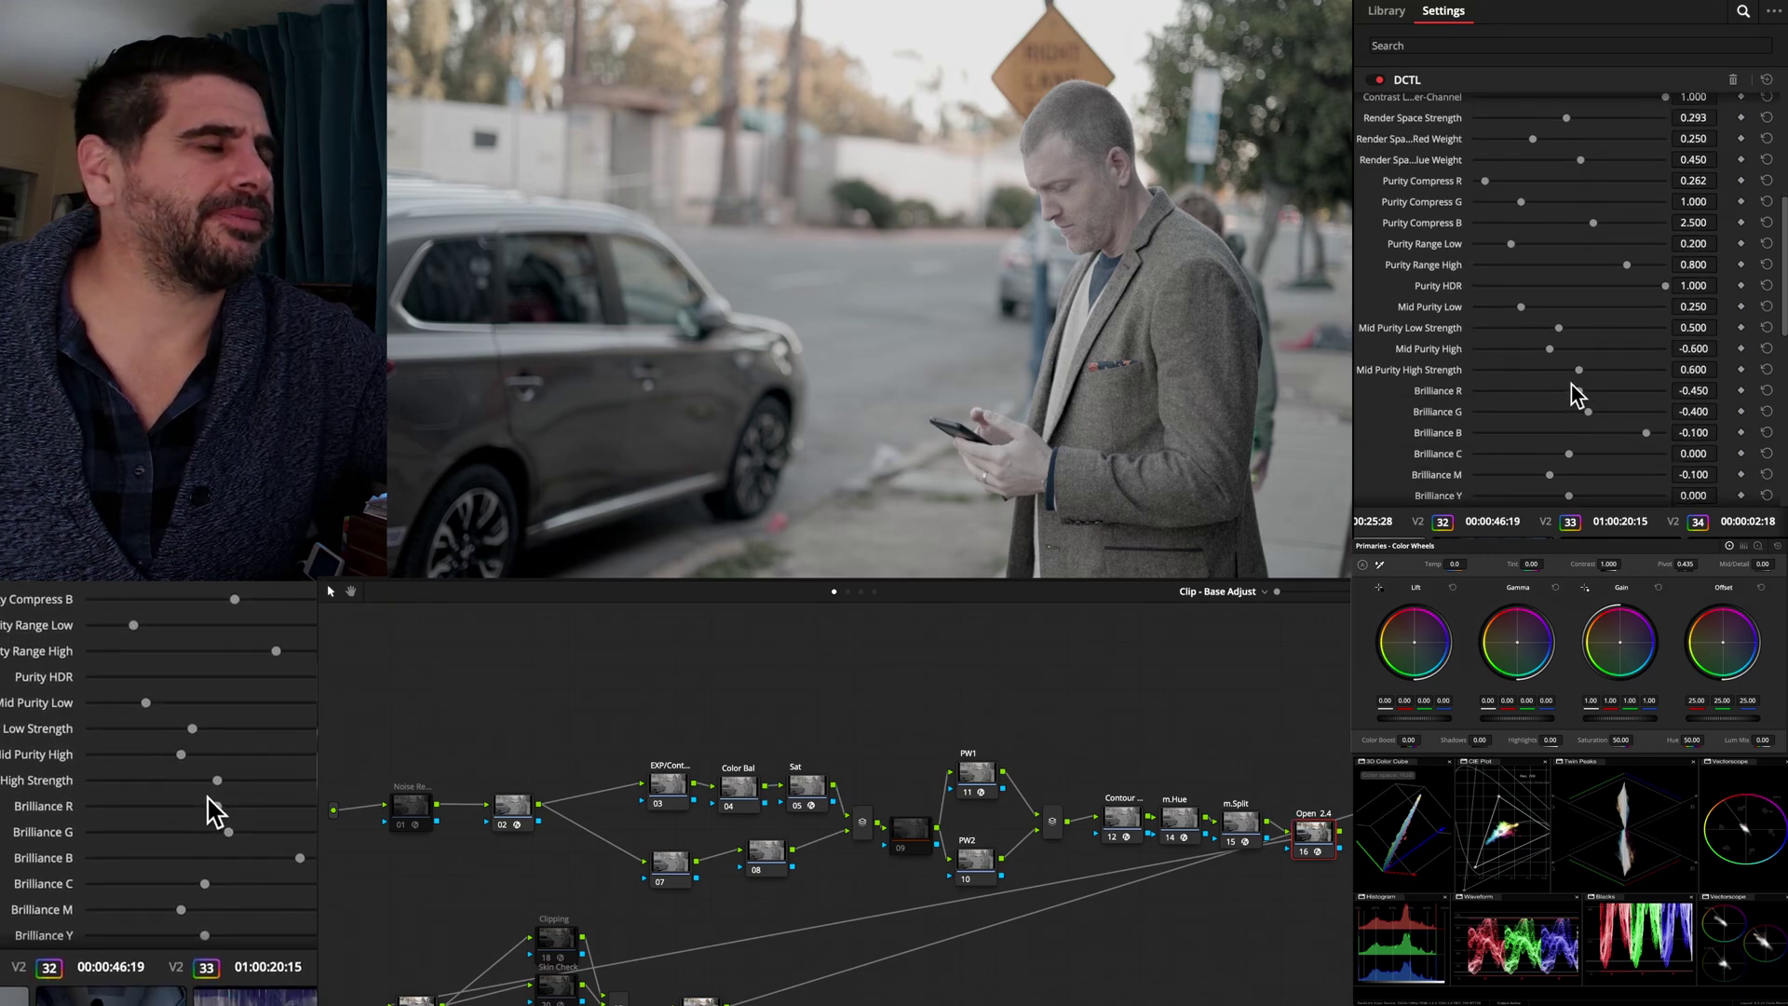
{"action": "left_click_drag", "start_coordinate": [1581, 391], "coordinate": [1535, 391]}
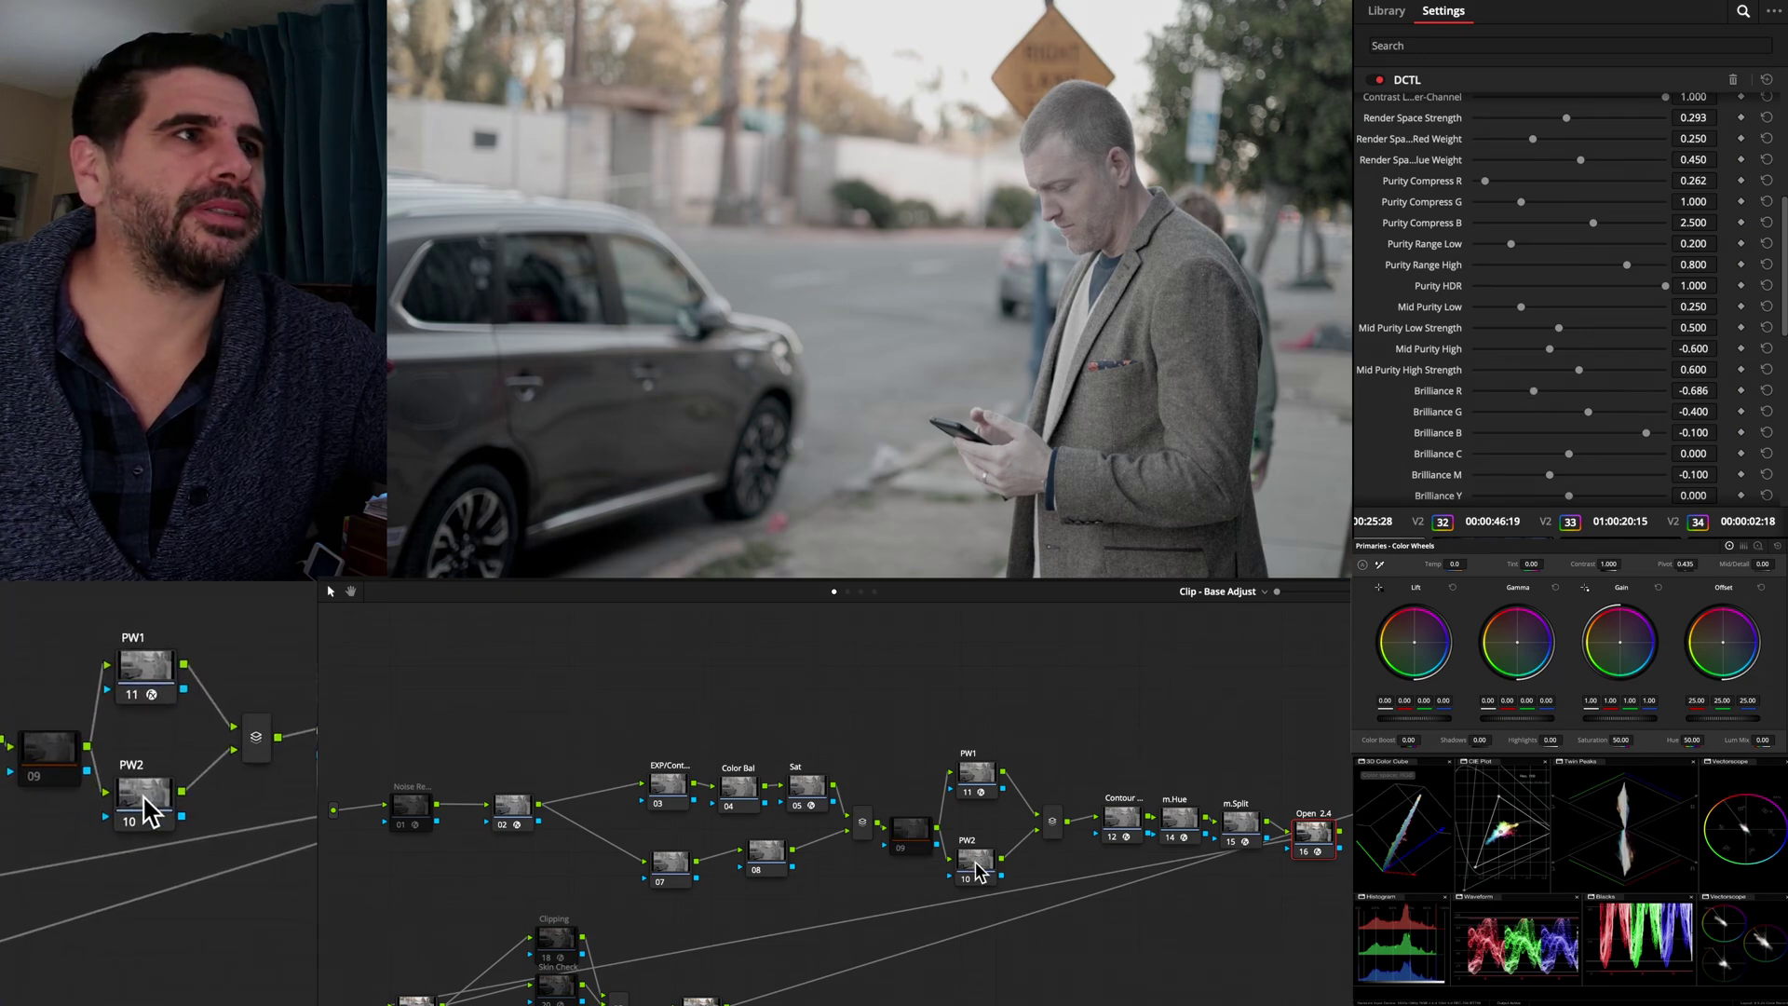
{"action": "left_click", "coordinate": [975, 864]}
{"action": "left_click", "coordinate": [1385, 10]}
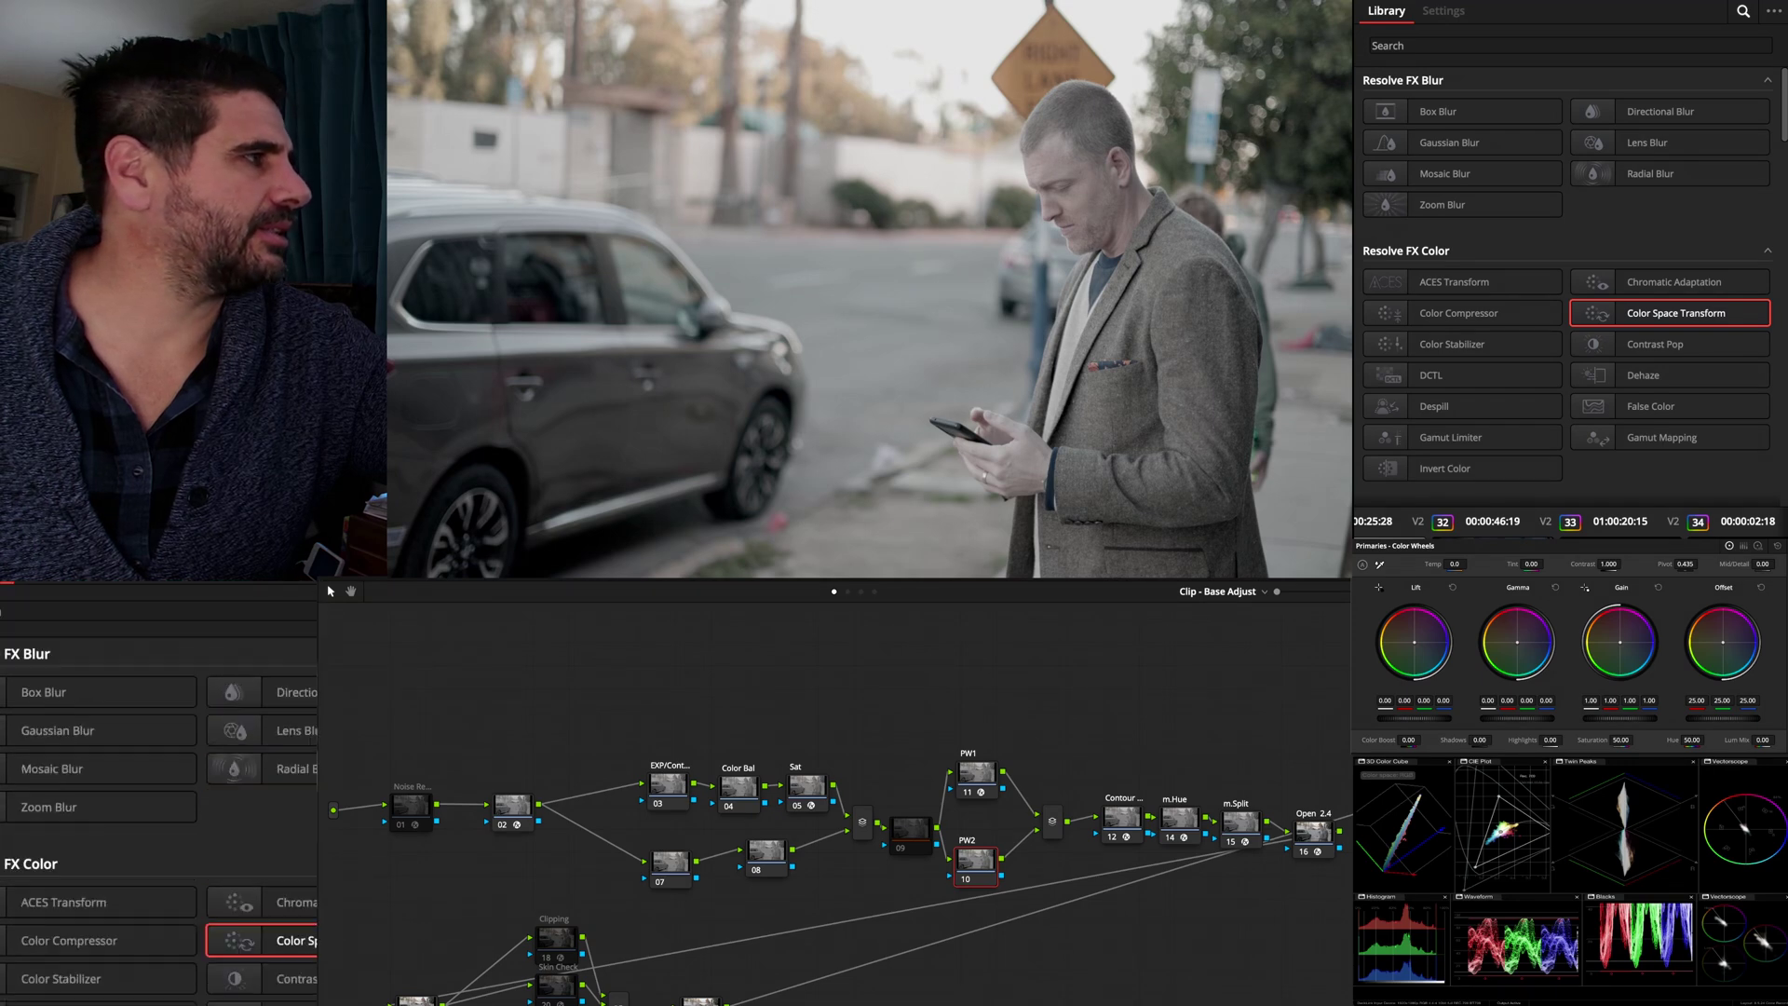
Add an RGB Chips node to the node tree, discarding a trial Box Blur node
{"action": "left_click_drag", "start_coordinate": [1669, 312], "coordinate": [976, 866]}
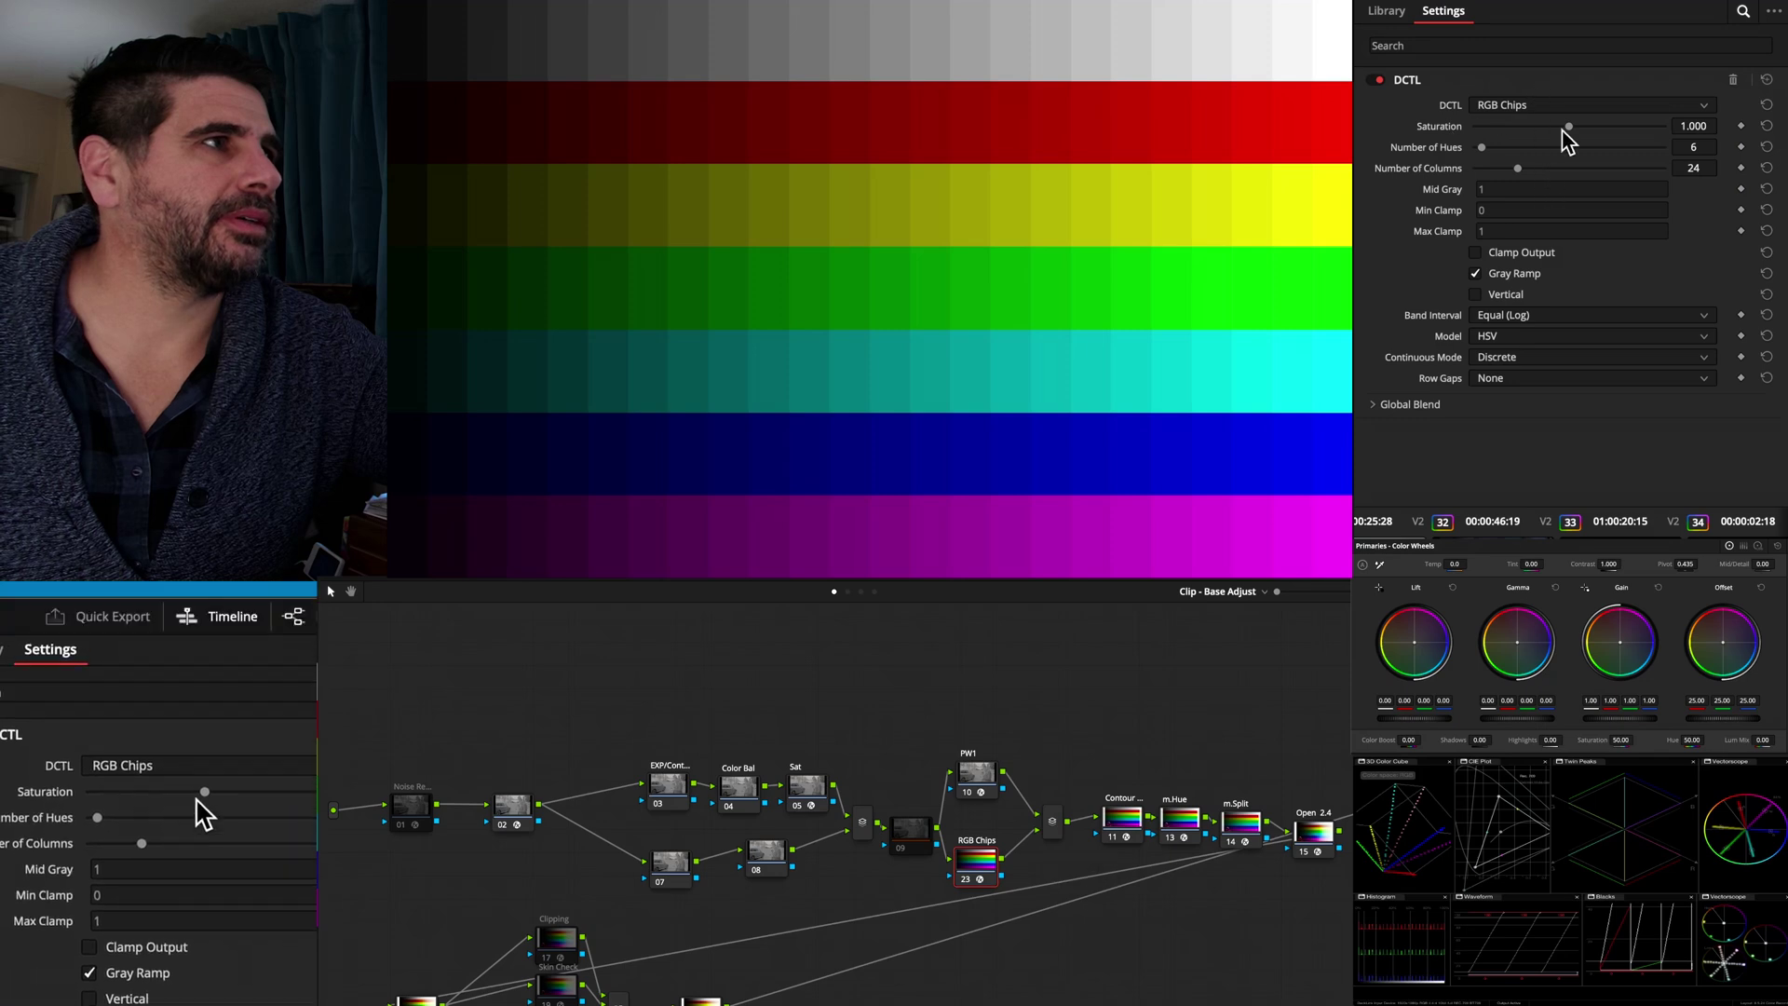
{"action": "left_click", "coordinate": [1385, 11]}
{"action": "left_click_drag", "start_coordinate": [1438, 111], "coordinate": [1239, 698]}
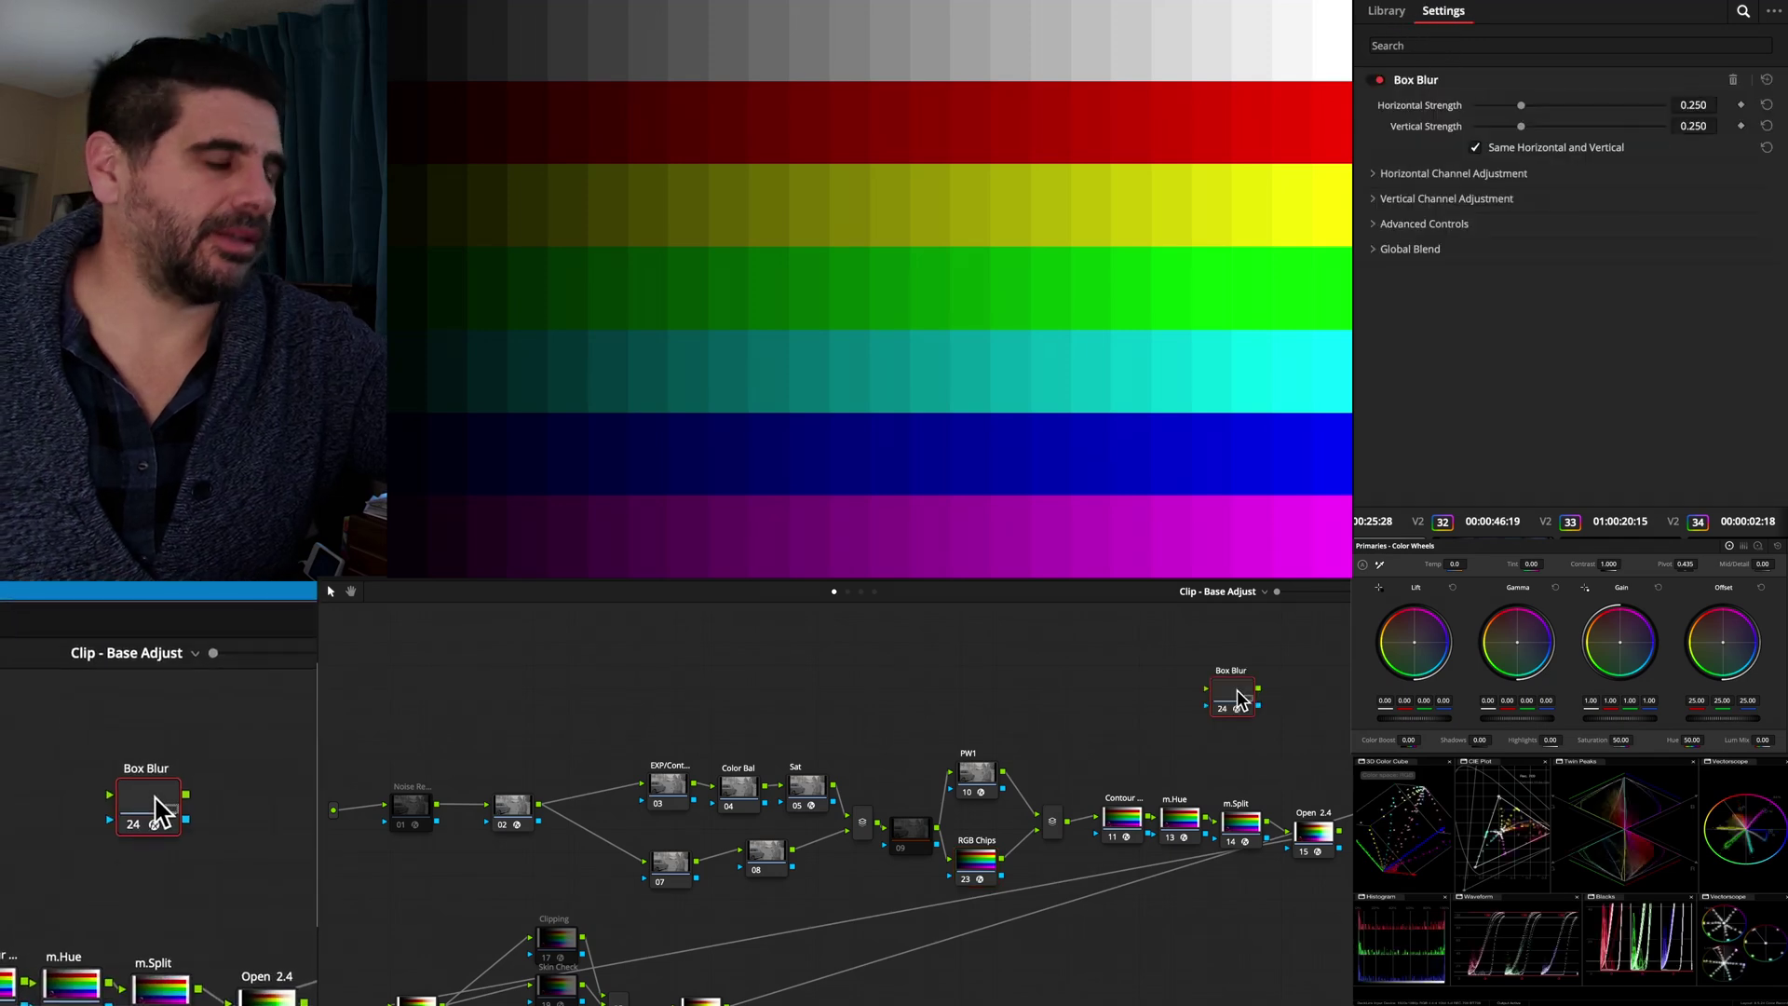
{"action": "key", "text": "ctrl+z"}
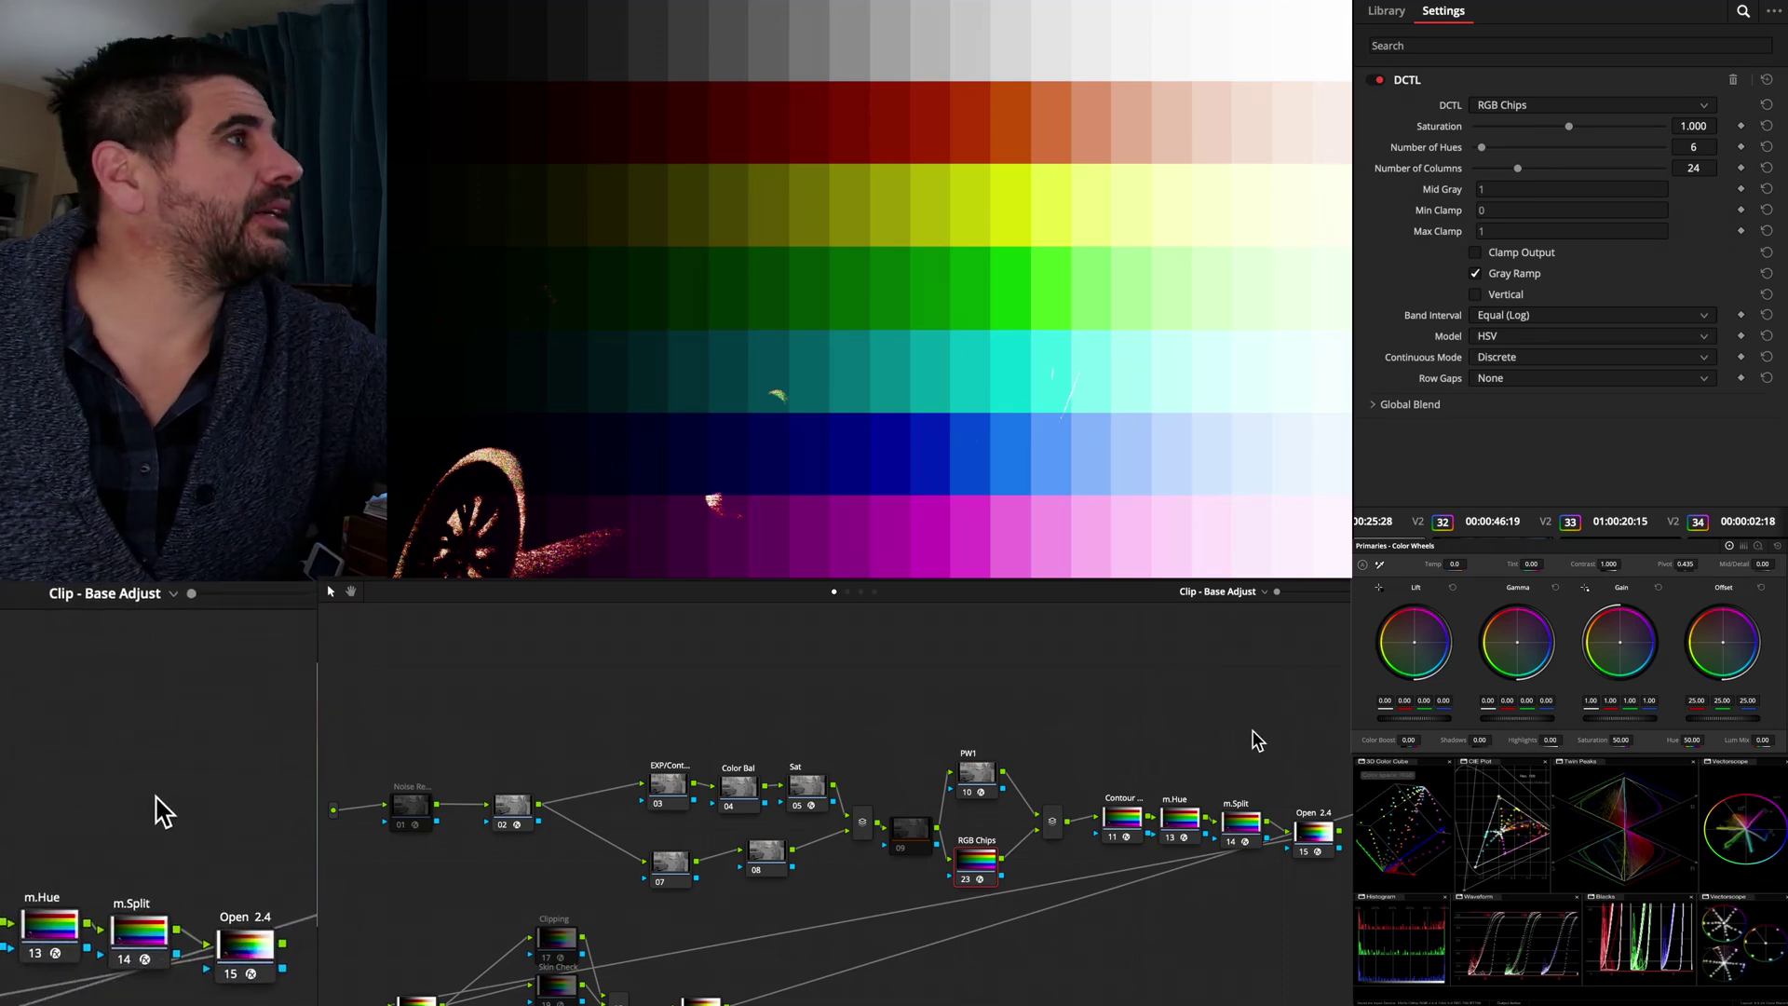
{"action": "left_click_drag", "start_coordinate": [973, 873], "coordinate": [985, 862]}
Inspect the Contour and RGB Chips nodes, then select the Open 2.4 node's OpenDRT controls
{"action": "left_click", "coordinate": [989, 787]}
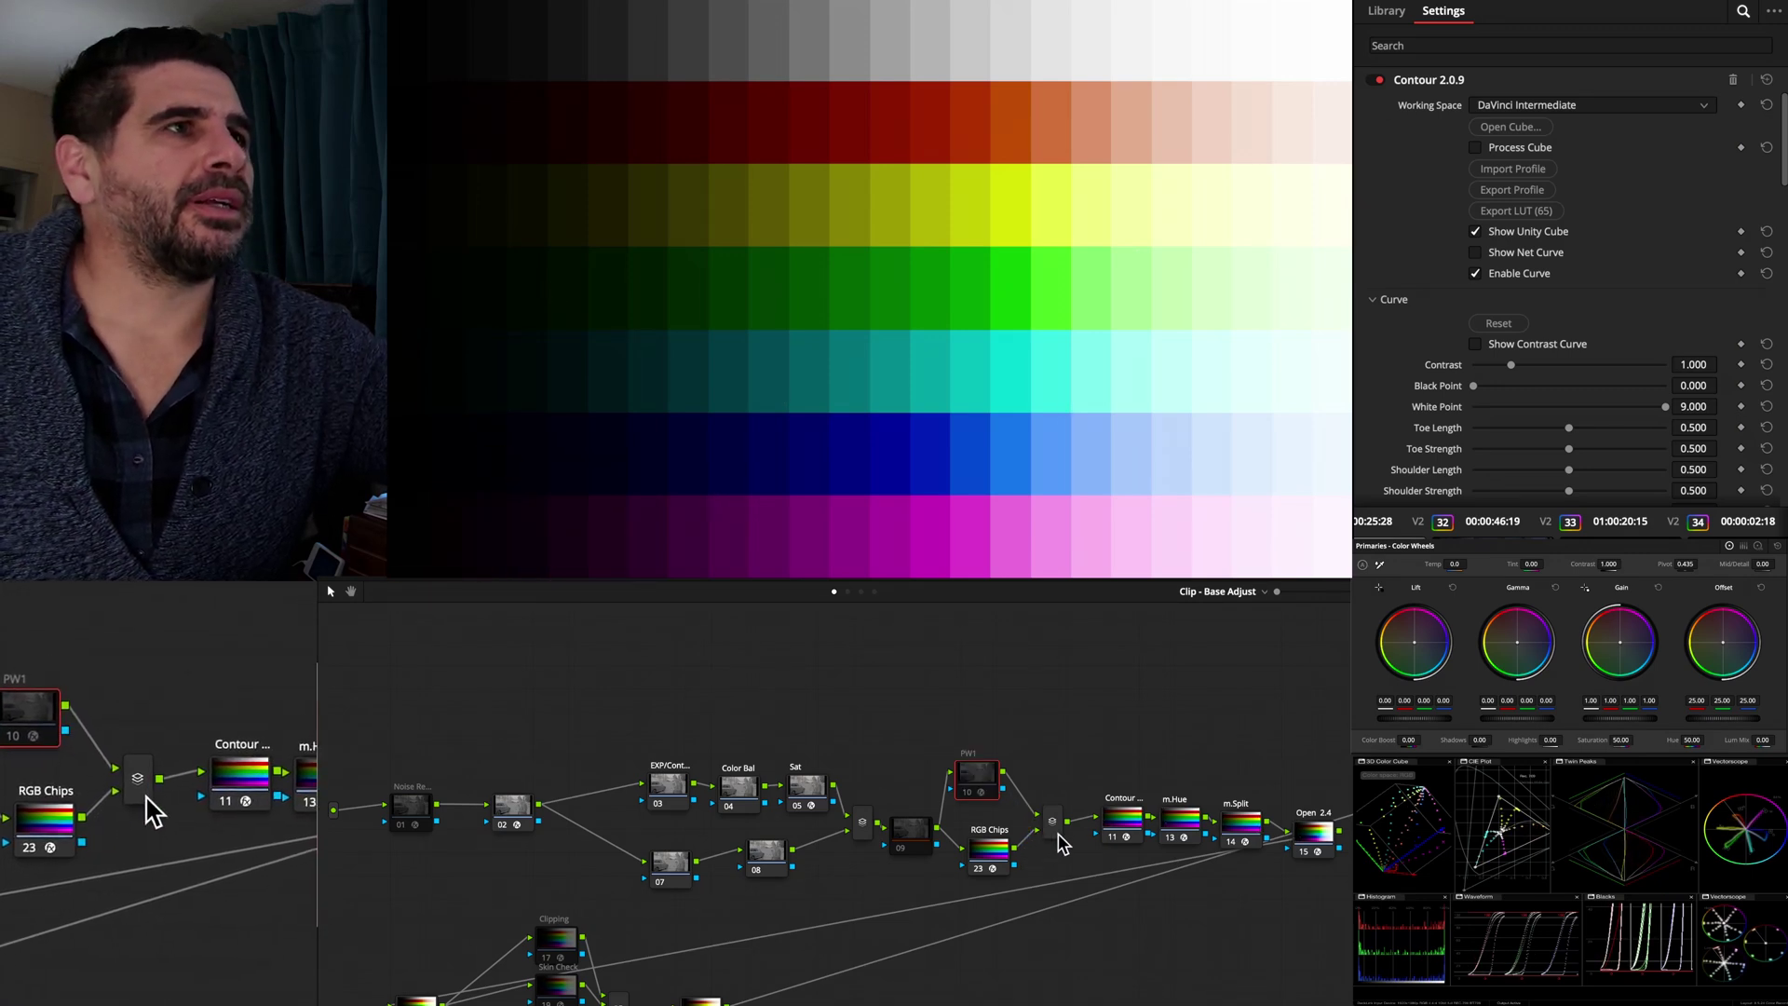
{"action": "left_click", "coordinate": [999, 855]}
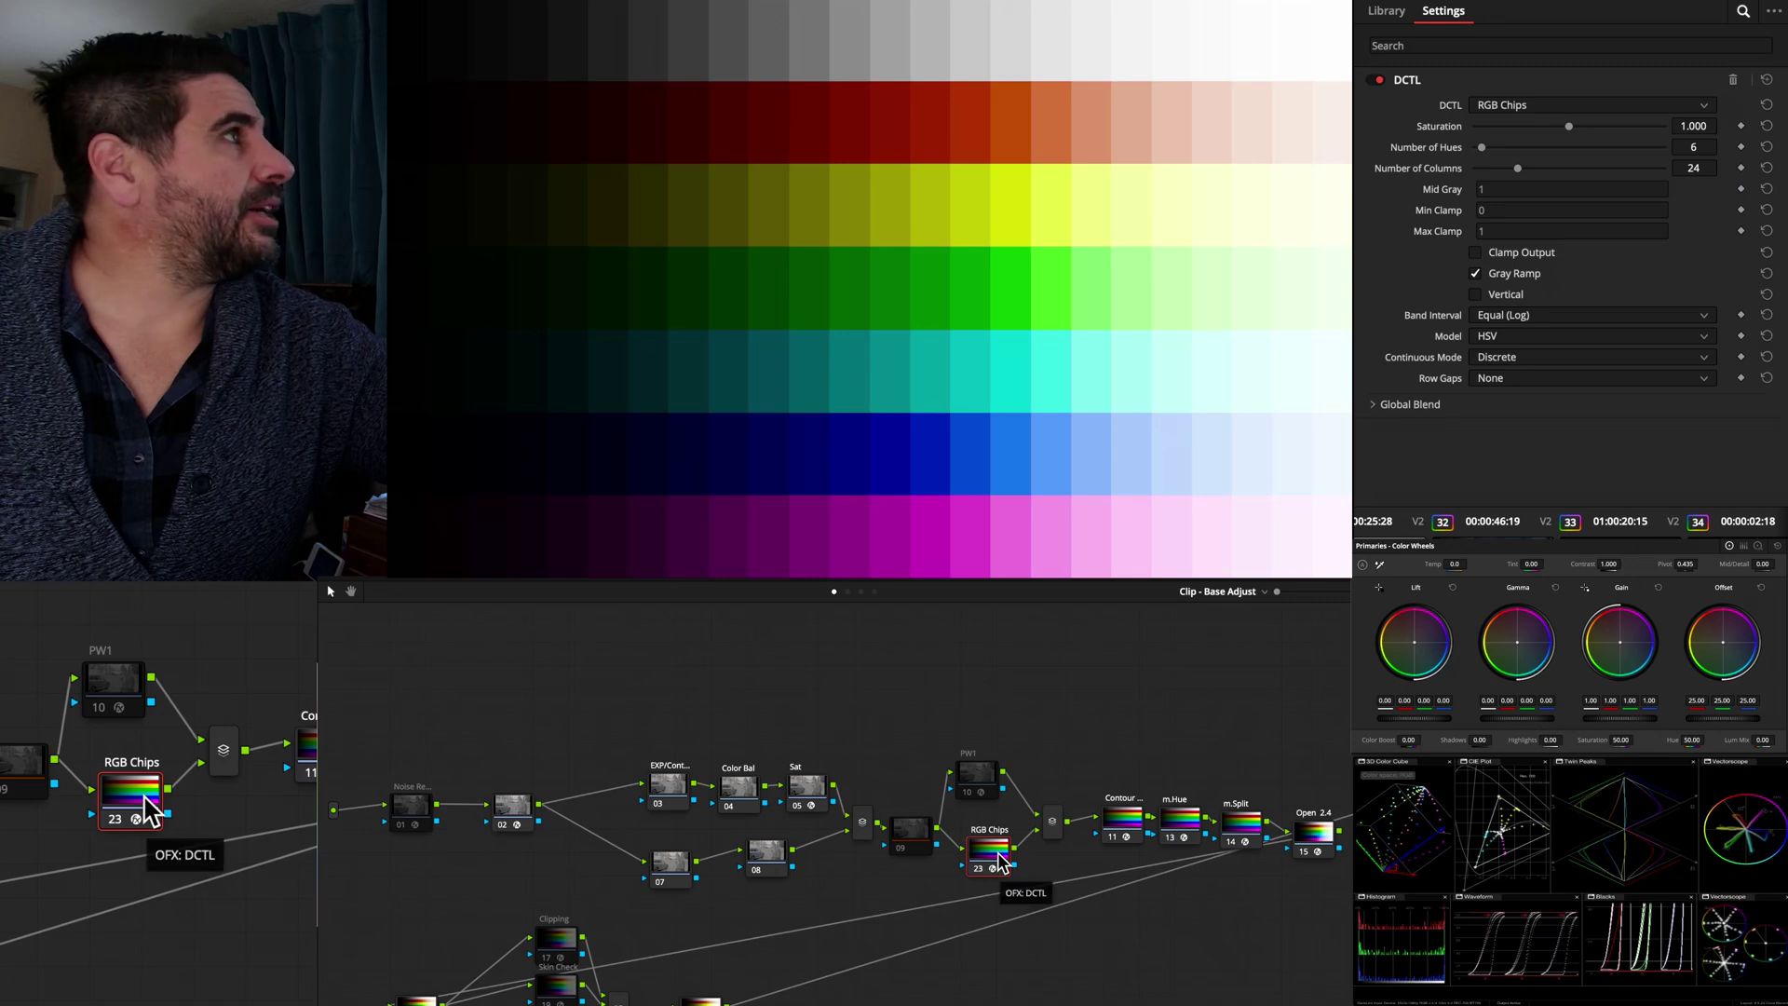
{"action": "left_click", "coordinate": [1315, 834]}
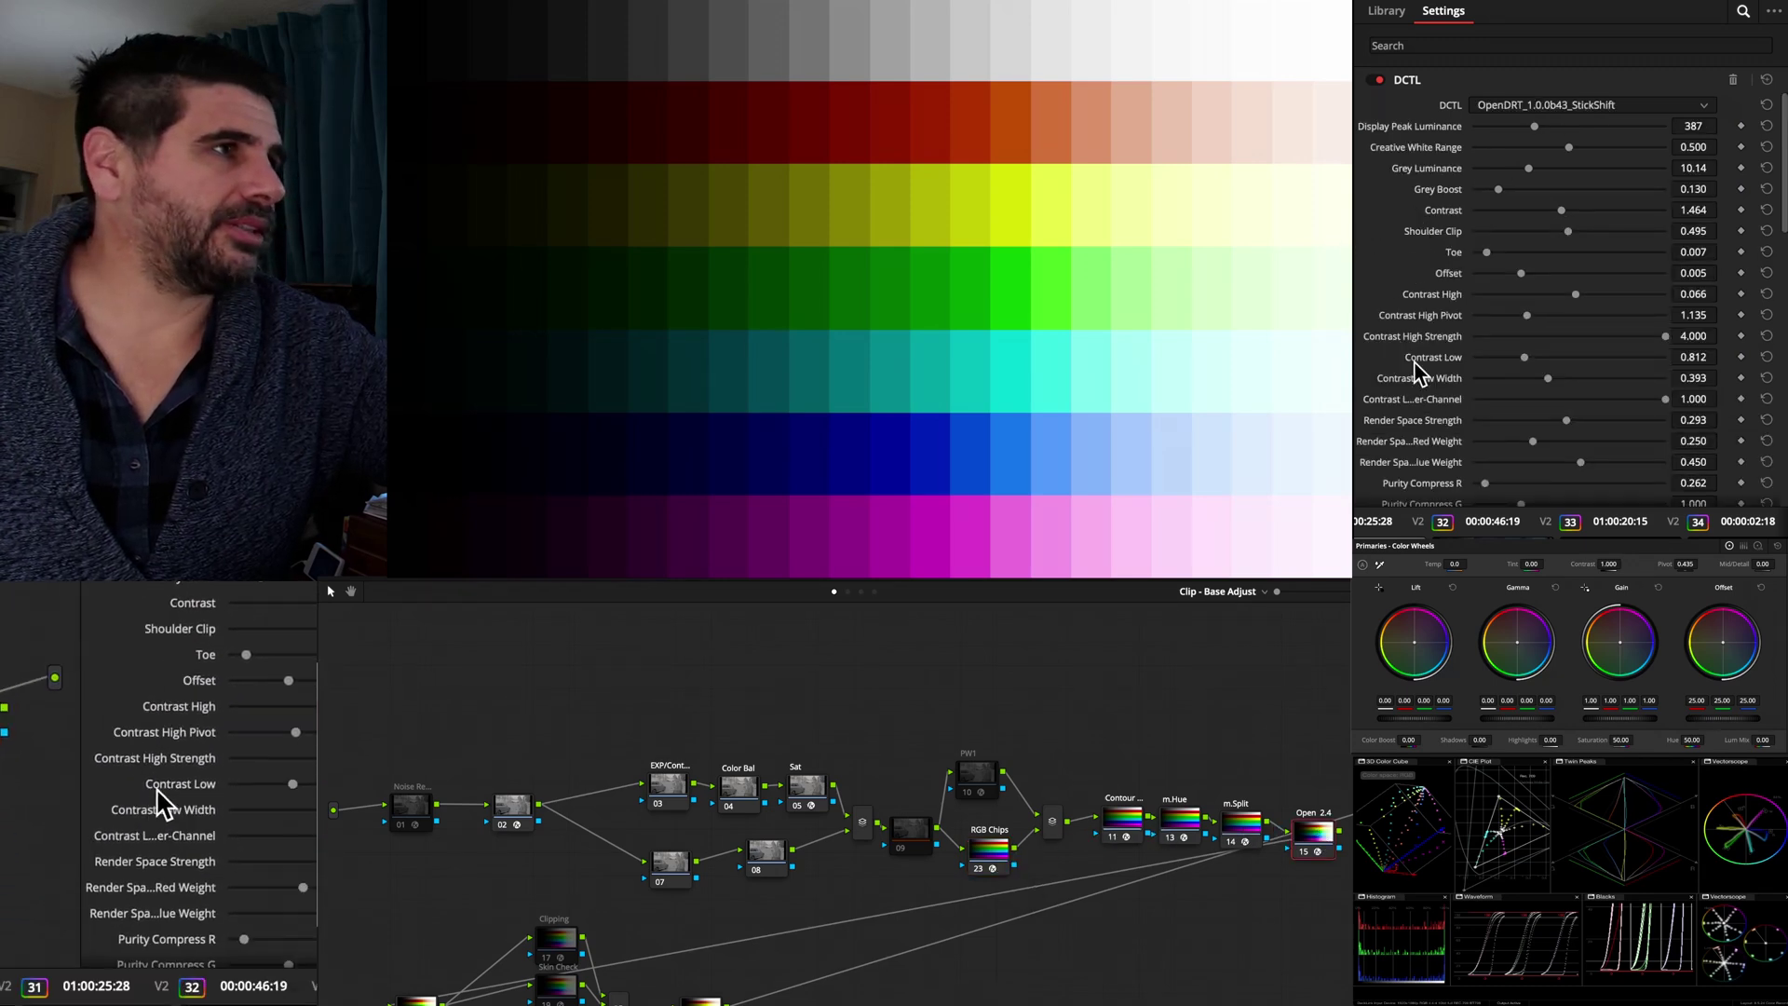
Adjust Brilliance R and raise Mid Purity High slightly while viewing the chip chart
{"action": "scroll", "coordinate": [1563, 381], "scroll_direction": "down", "scroll_amount": 6}
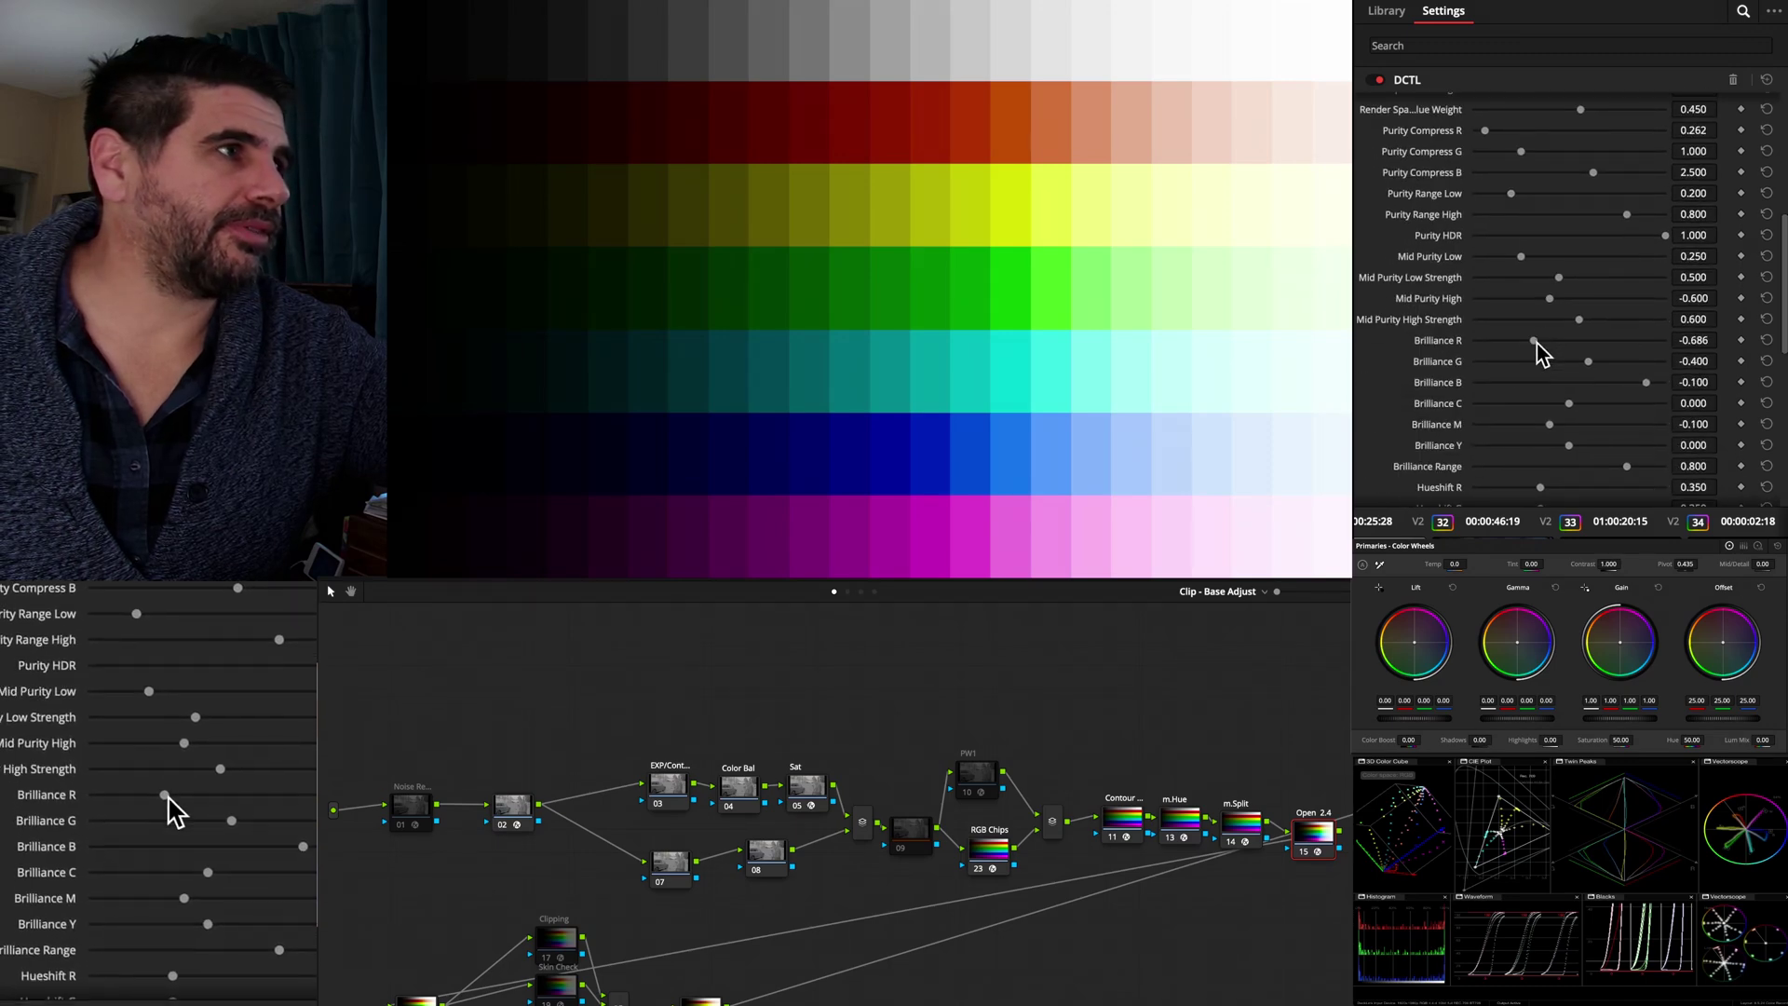
{"action": "mouse_move", "coordinate": [1543, 352]}
{"action": "left_mouse_down"}
{"action": "mouse_move", "coordinate": [1600, 352]}
{"action": "mouse_move", "coordinate": [1521, 354]}
{"action": "mouse_move", "coordinate": [1599, 347]}
{"action": "mouse_move", "coordinate": [1555, 348]}
{"action": "left_mouse_up"}
{"action": "scroll", "coordinate": [1540, 377], "scroll_direction": "down", "scroll_amount": 3}
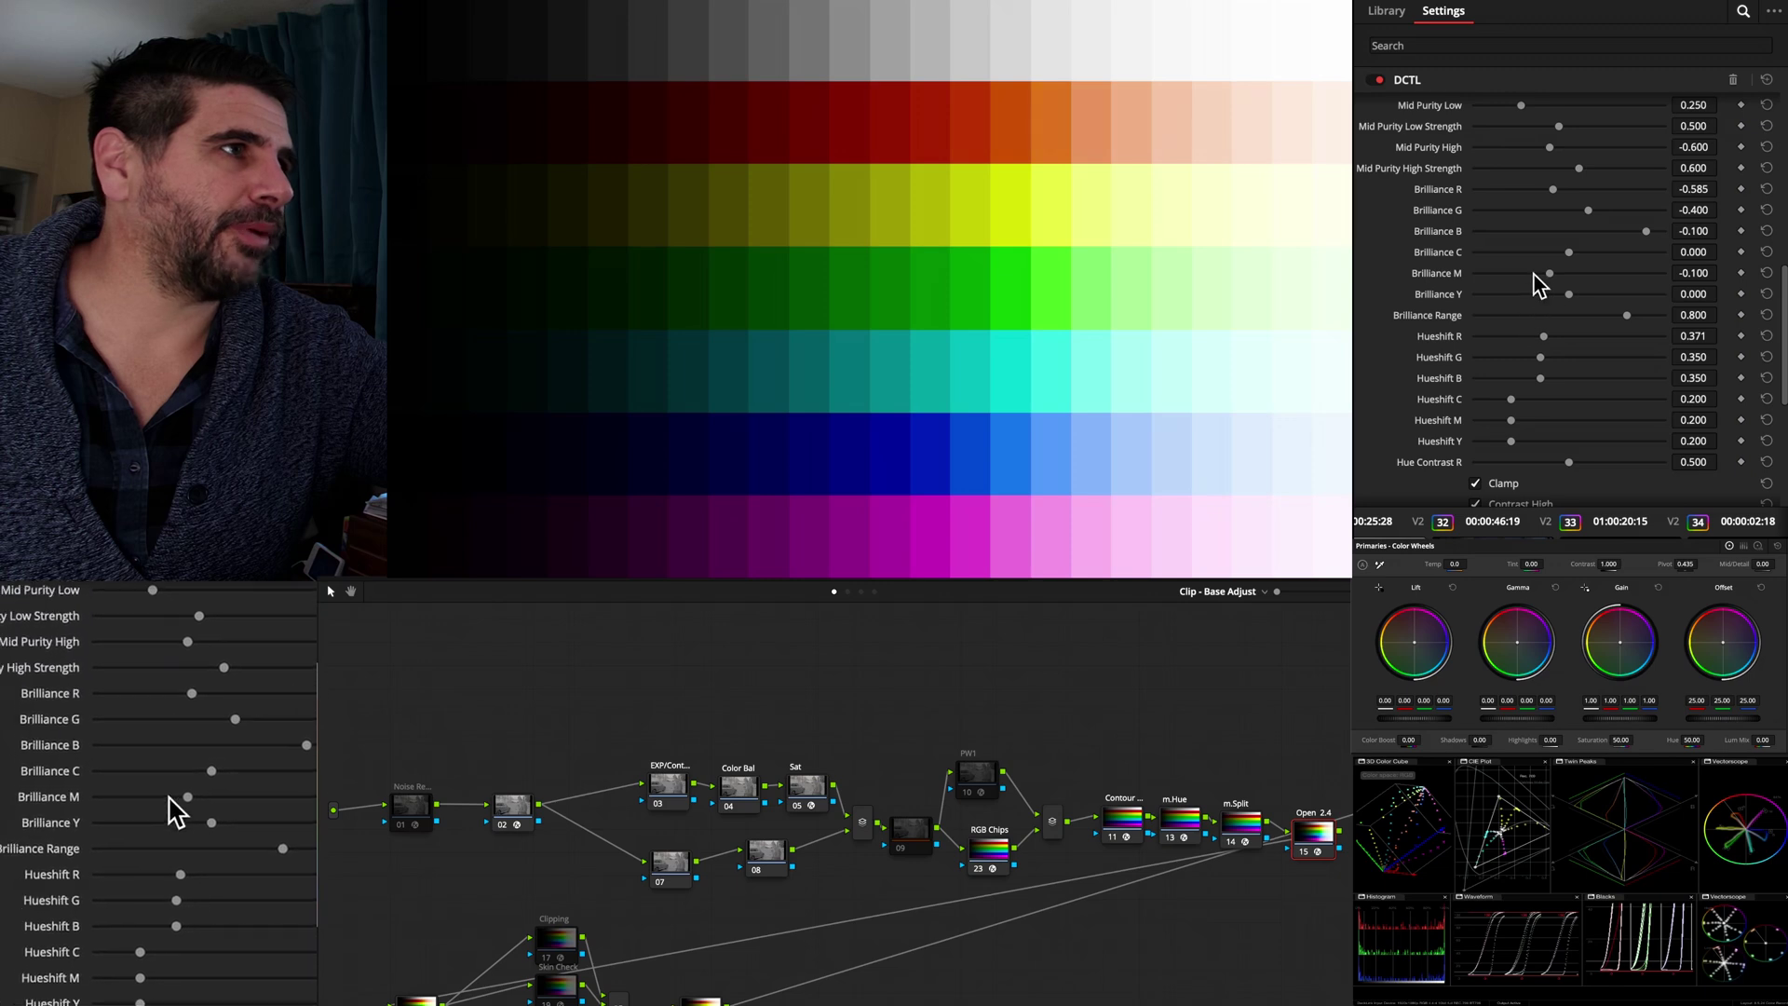
{"action": "scroll", "coordinate": [1528, 253], "scroll_direction": "up", "scroll_amount": 1}
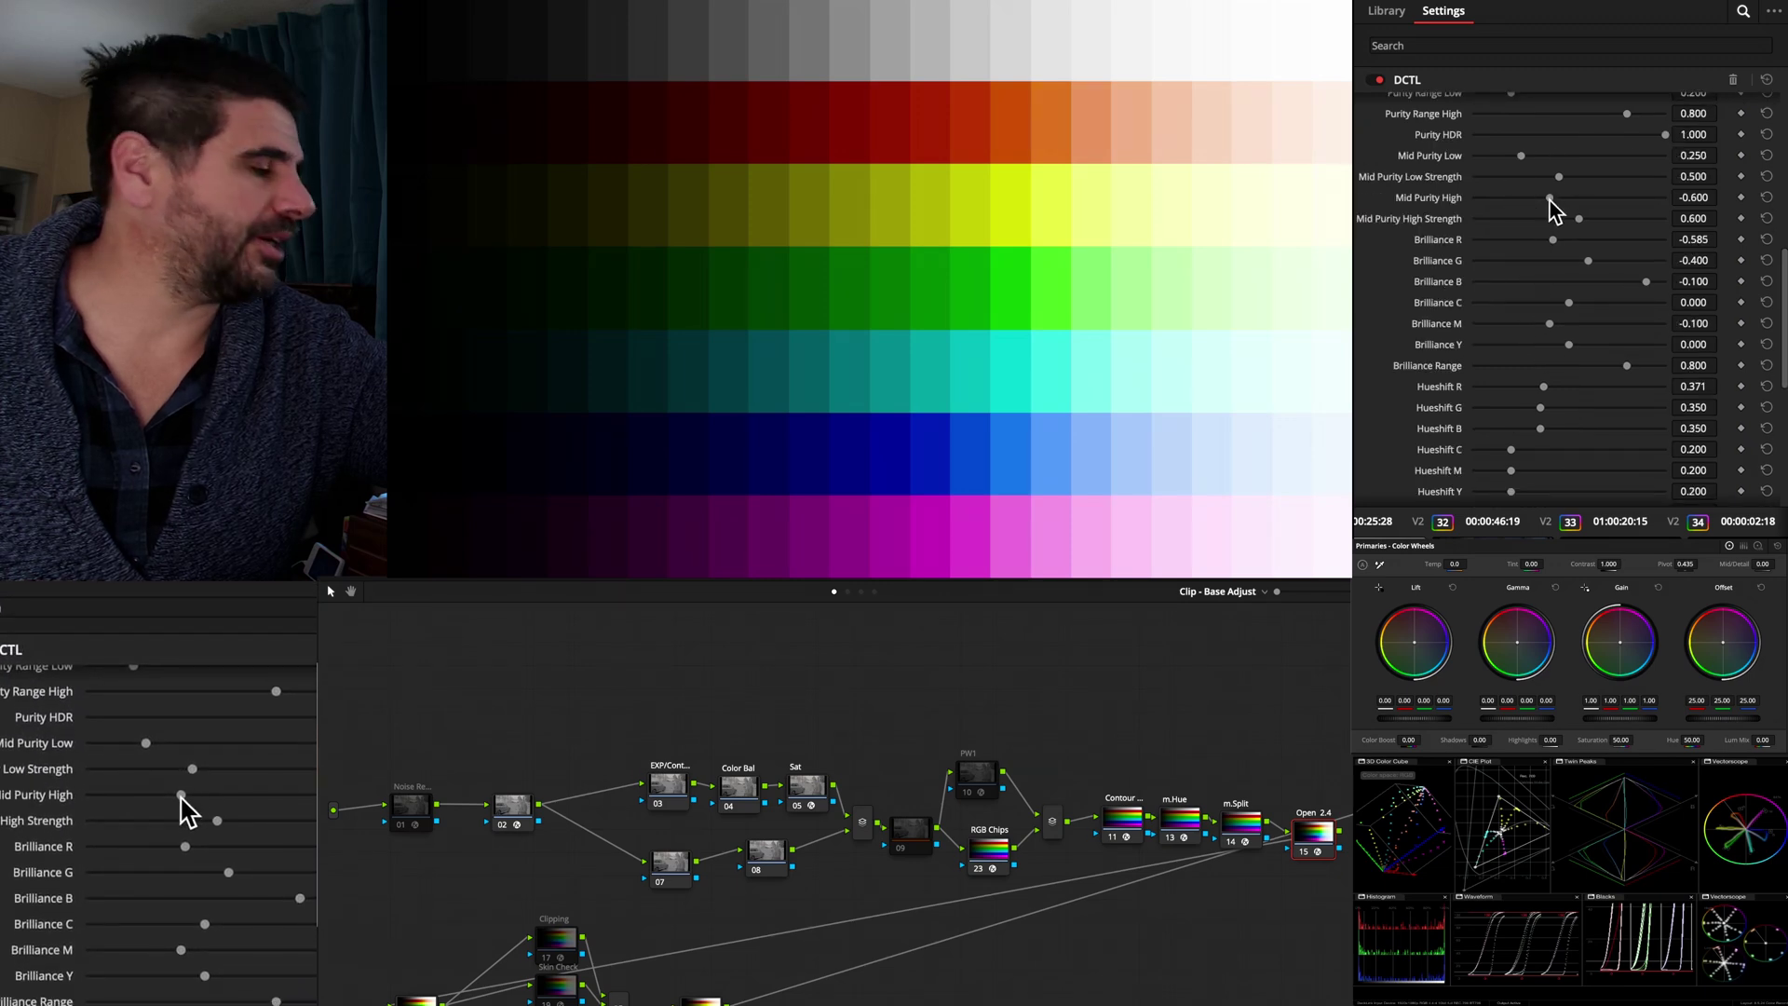
{"action": "left_click_drag", "start_coordinate": [1532, 199], "coordinate": [1543, 198]}
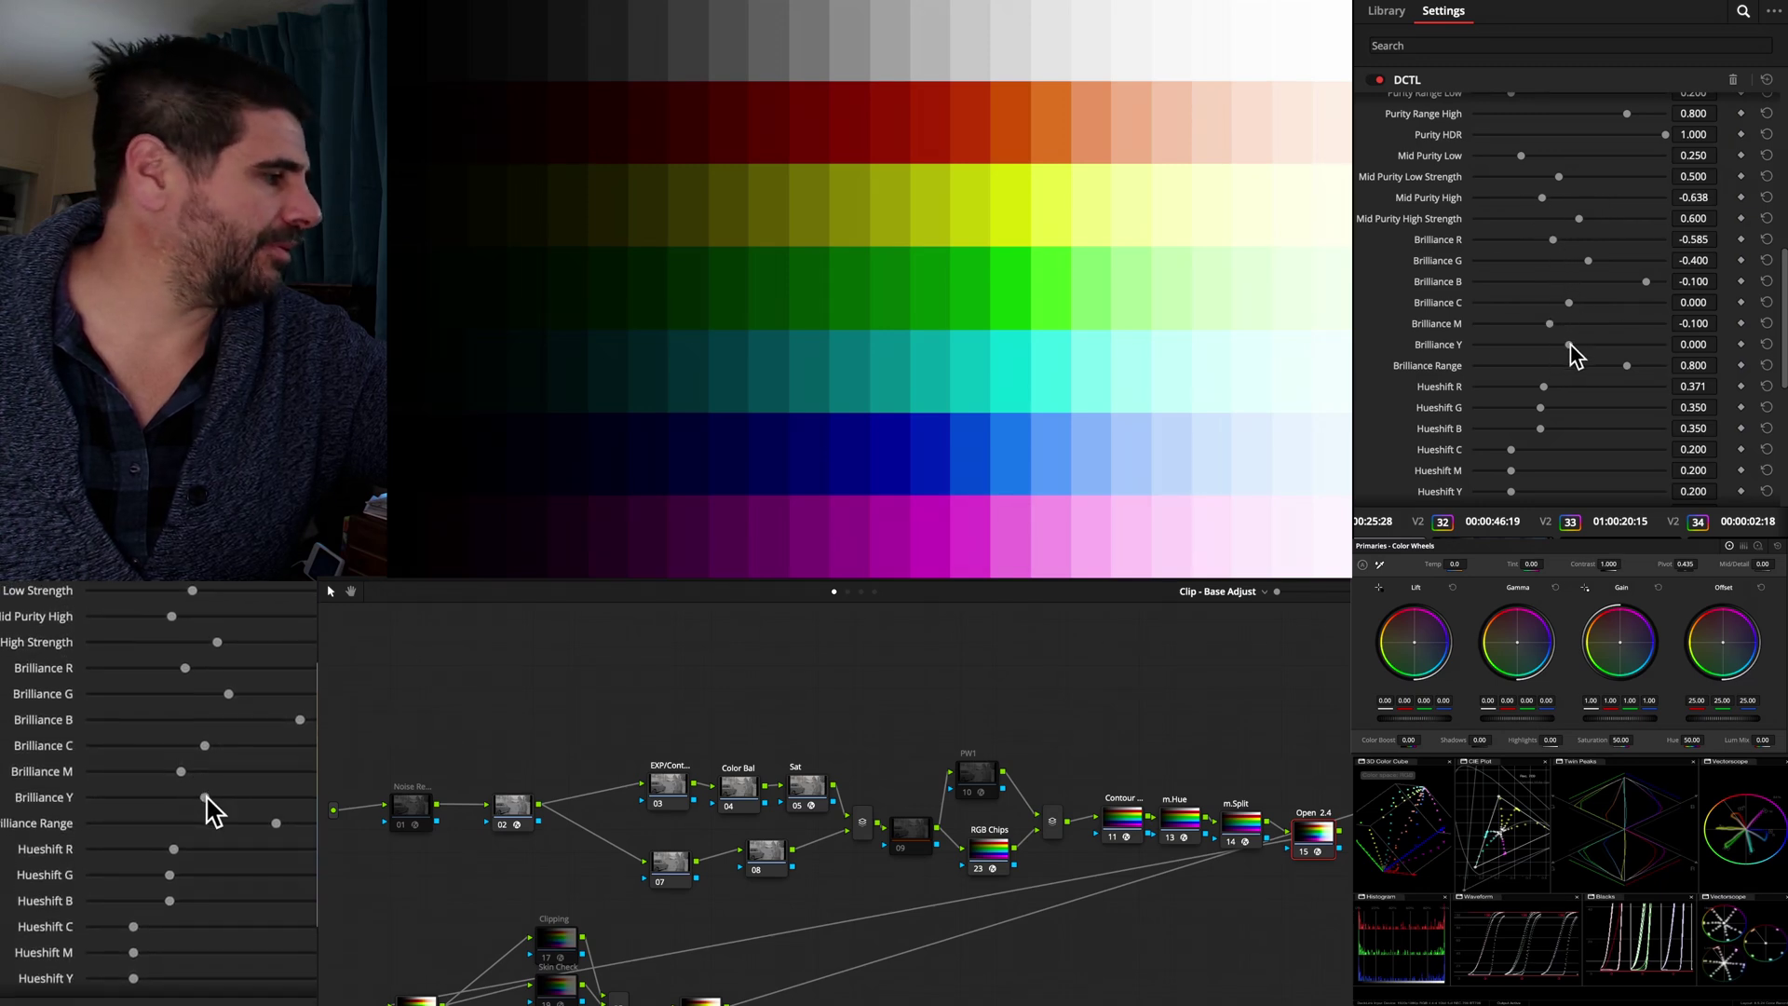
Tweak Brilliance Y for the yellow chips and lower Brilliance Range to about 0.504
{"action": "left_click_drag", "start_coordinate": [1571, 344], "coordinate": [1615, 343]}
{"action": "left_click_drag", "start_coordinate": [1502, 340], "coordinate": [1541, 347]}
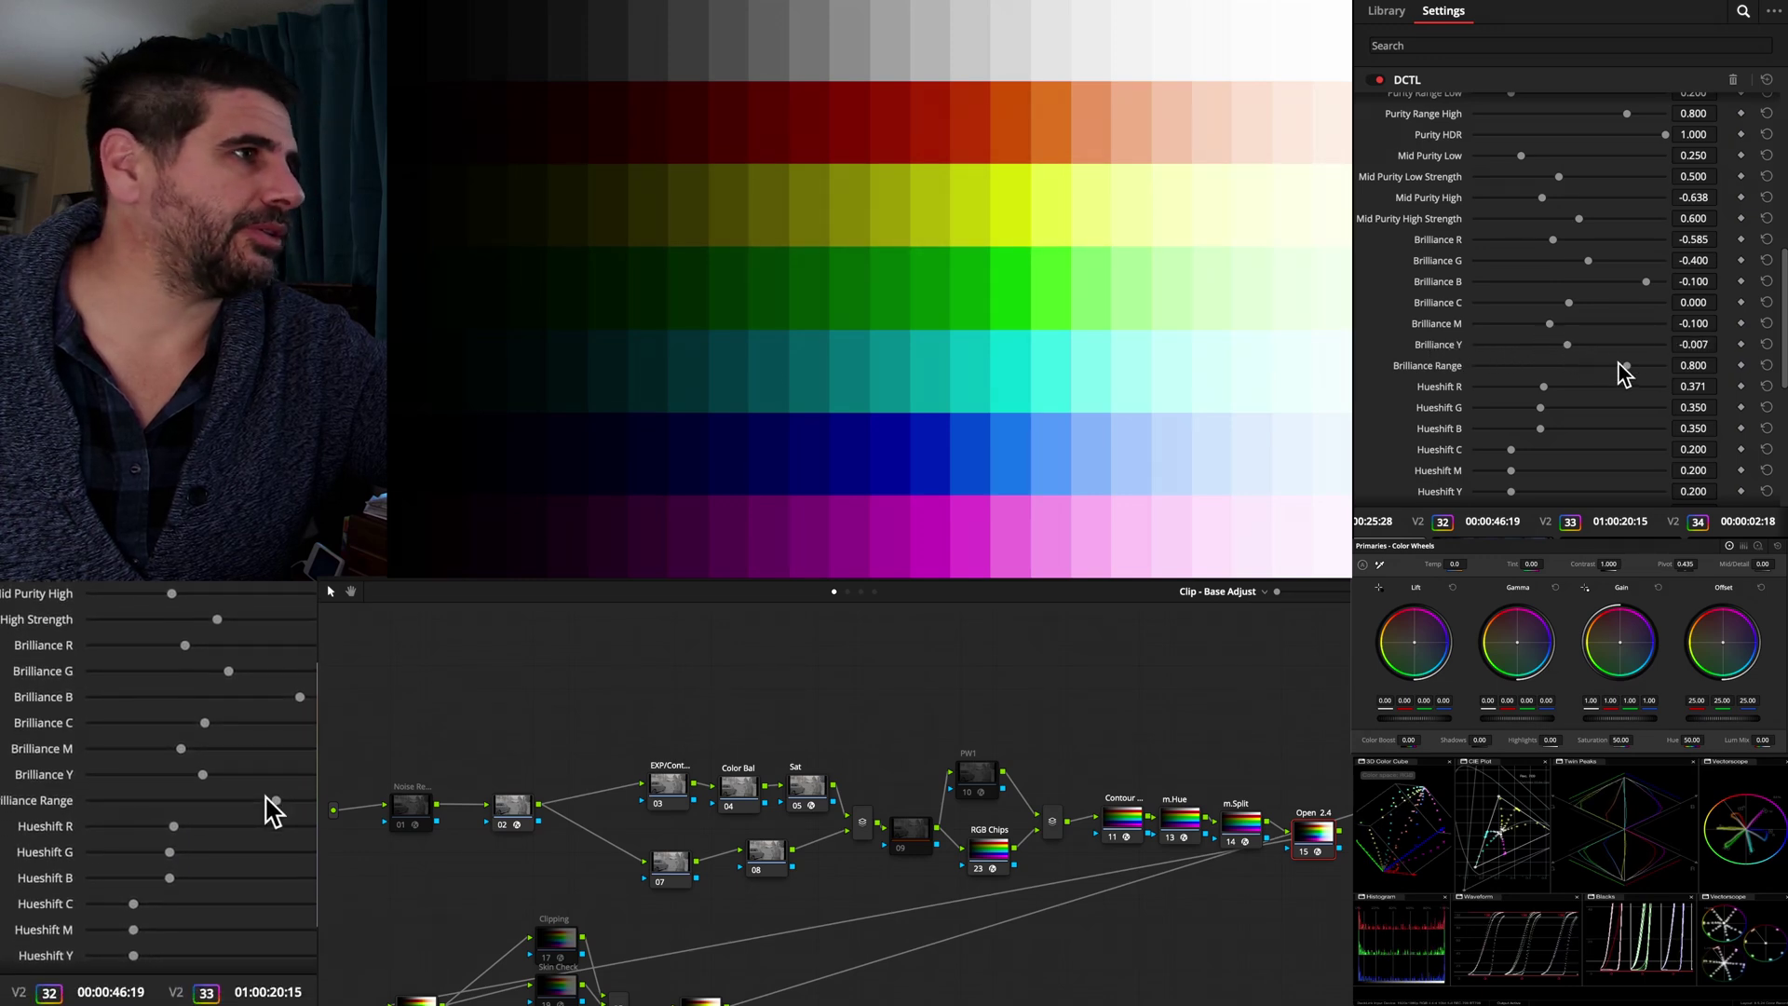
{"action": "mouse_move", "coordinate": [1624, 372]}
{"action": "left_mouse_down"}
{"action": "mouse_move", "coordinate": [1550, 366]}
{"action": "mouse_move", "coordinate": [1629, 352]}
{"action": "left_mouse_up"}
{"action": "left_click_drag", "start_coordinate": [1488, 357], "coordinate": [1537, 373]}
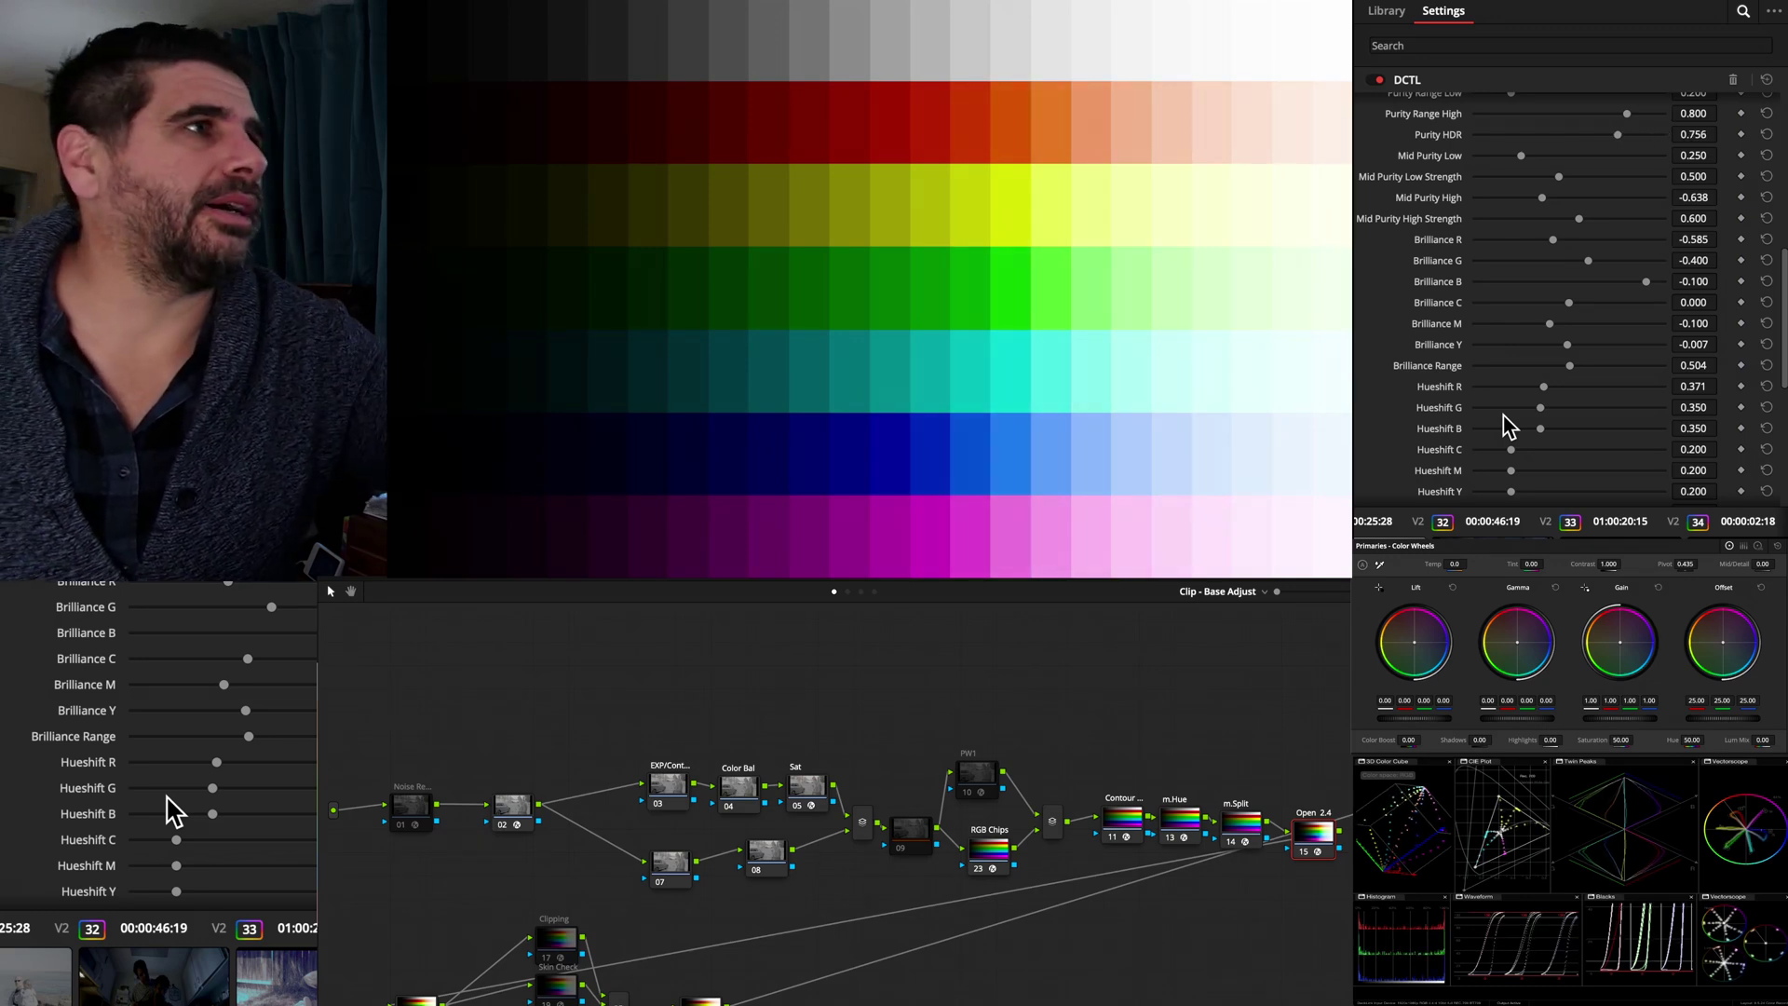
{"action": "scroll", "coordinate": [1509, 279], "scroll_direction": "up", "scroll_amount": 3}
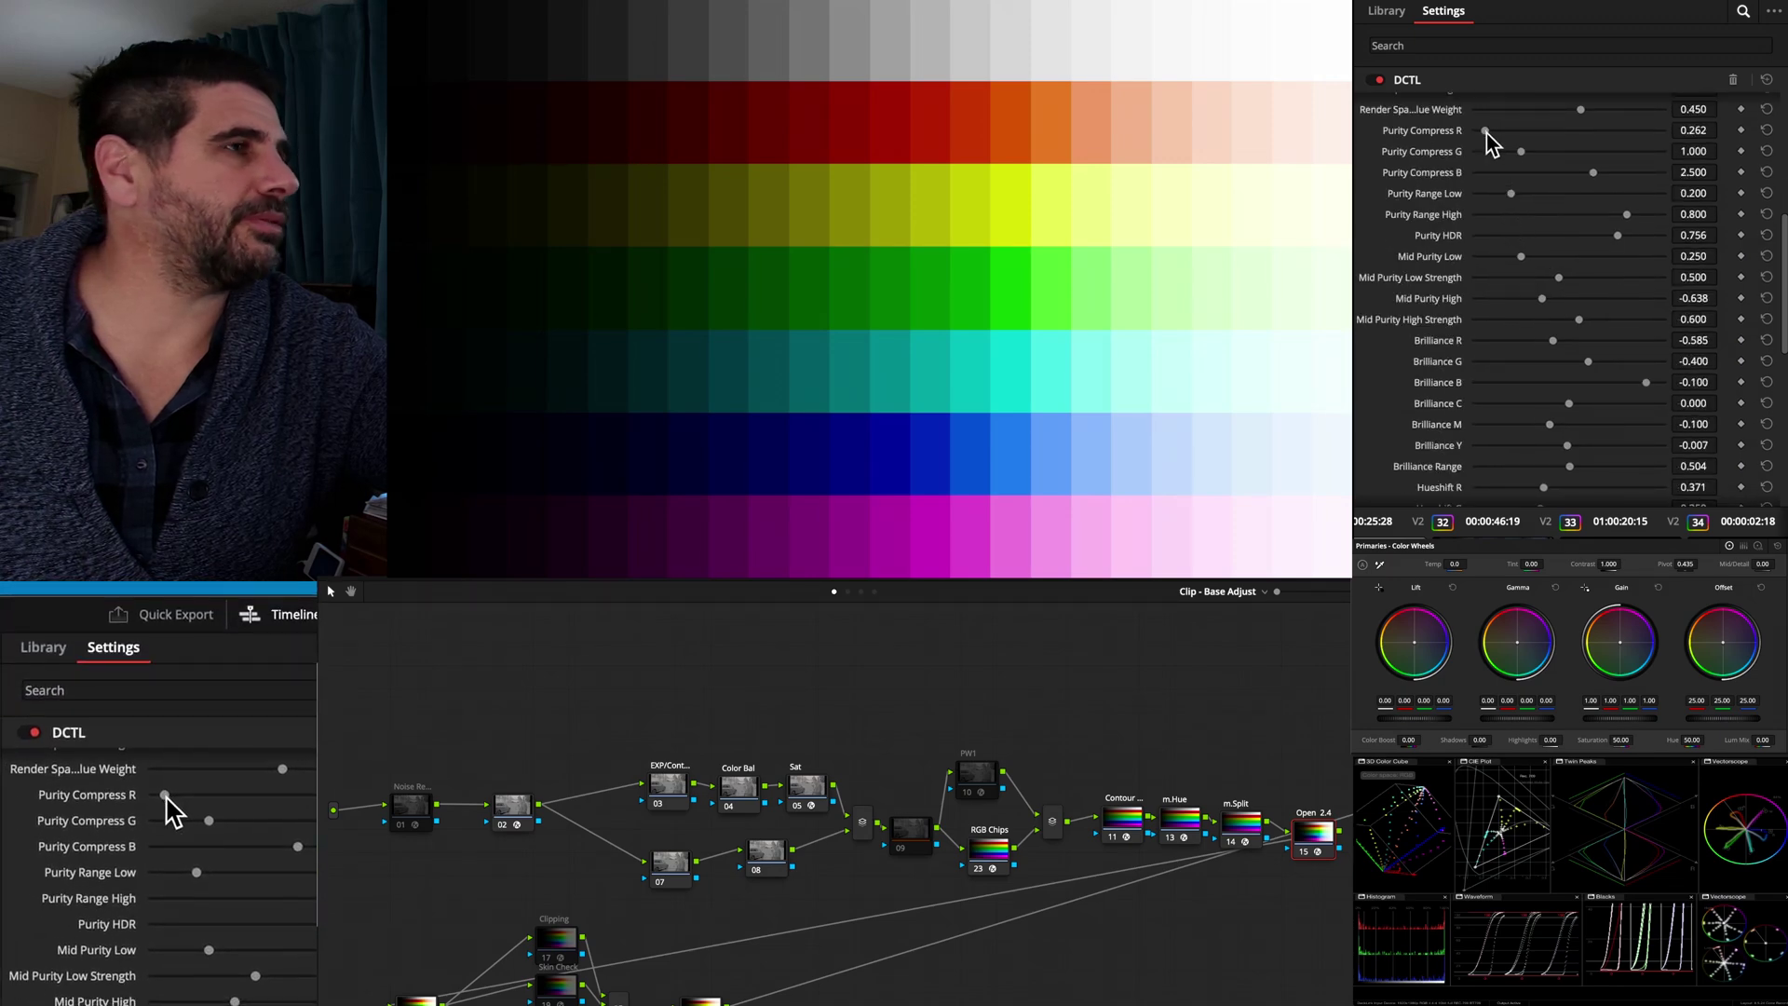
Raise Purity Compress R to about 0.402 and settle Hueshift R at 0.406 after testing 0 and 1.0
{"action": "mouse_move", "coordinate": [1486, 133]}
{"action": "left_mouse_down"}
{"action": "mouse_move", "coordinate": [1566, 140]}
{"action": "mouse_move", "coordinate": [1493, 138]}
{"action": "left_mouse_up"}
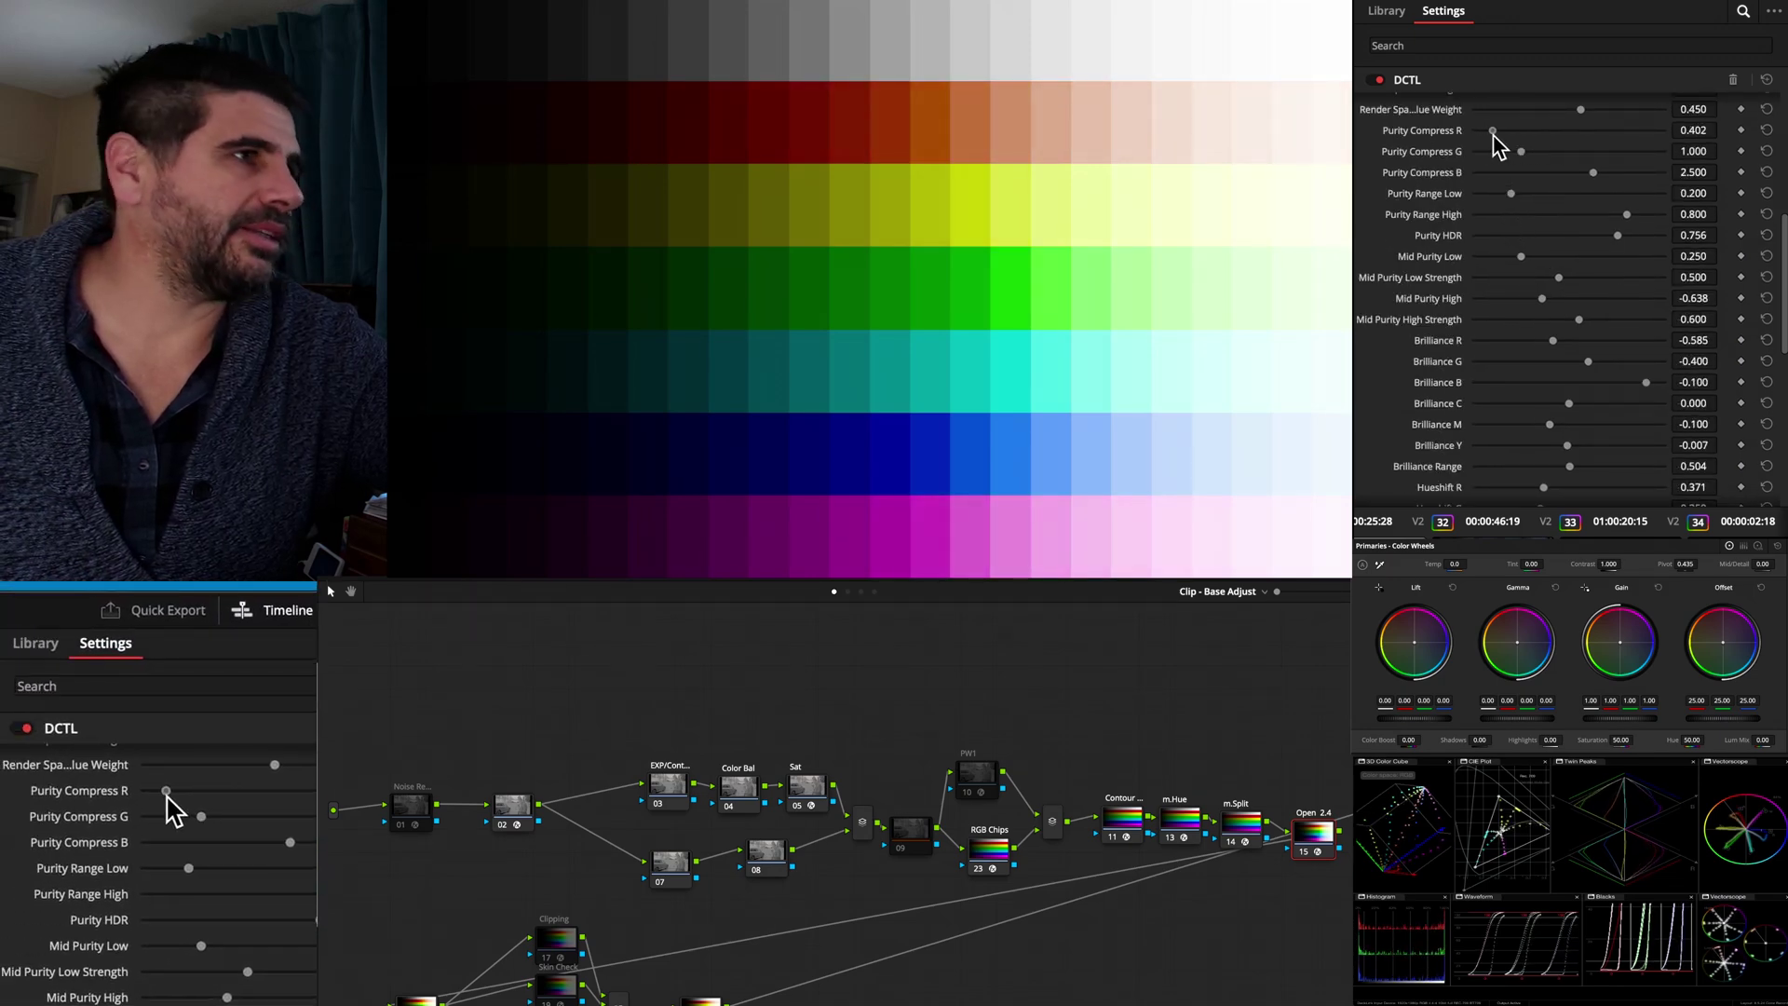
{"action": "scroll", "coordinate": [1556, 360], "scroll_direction": "down", "scroll_amount": 5}
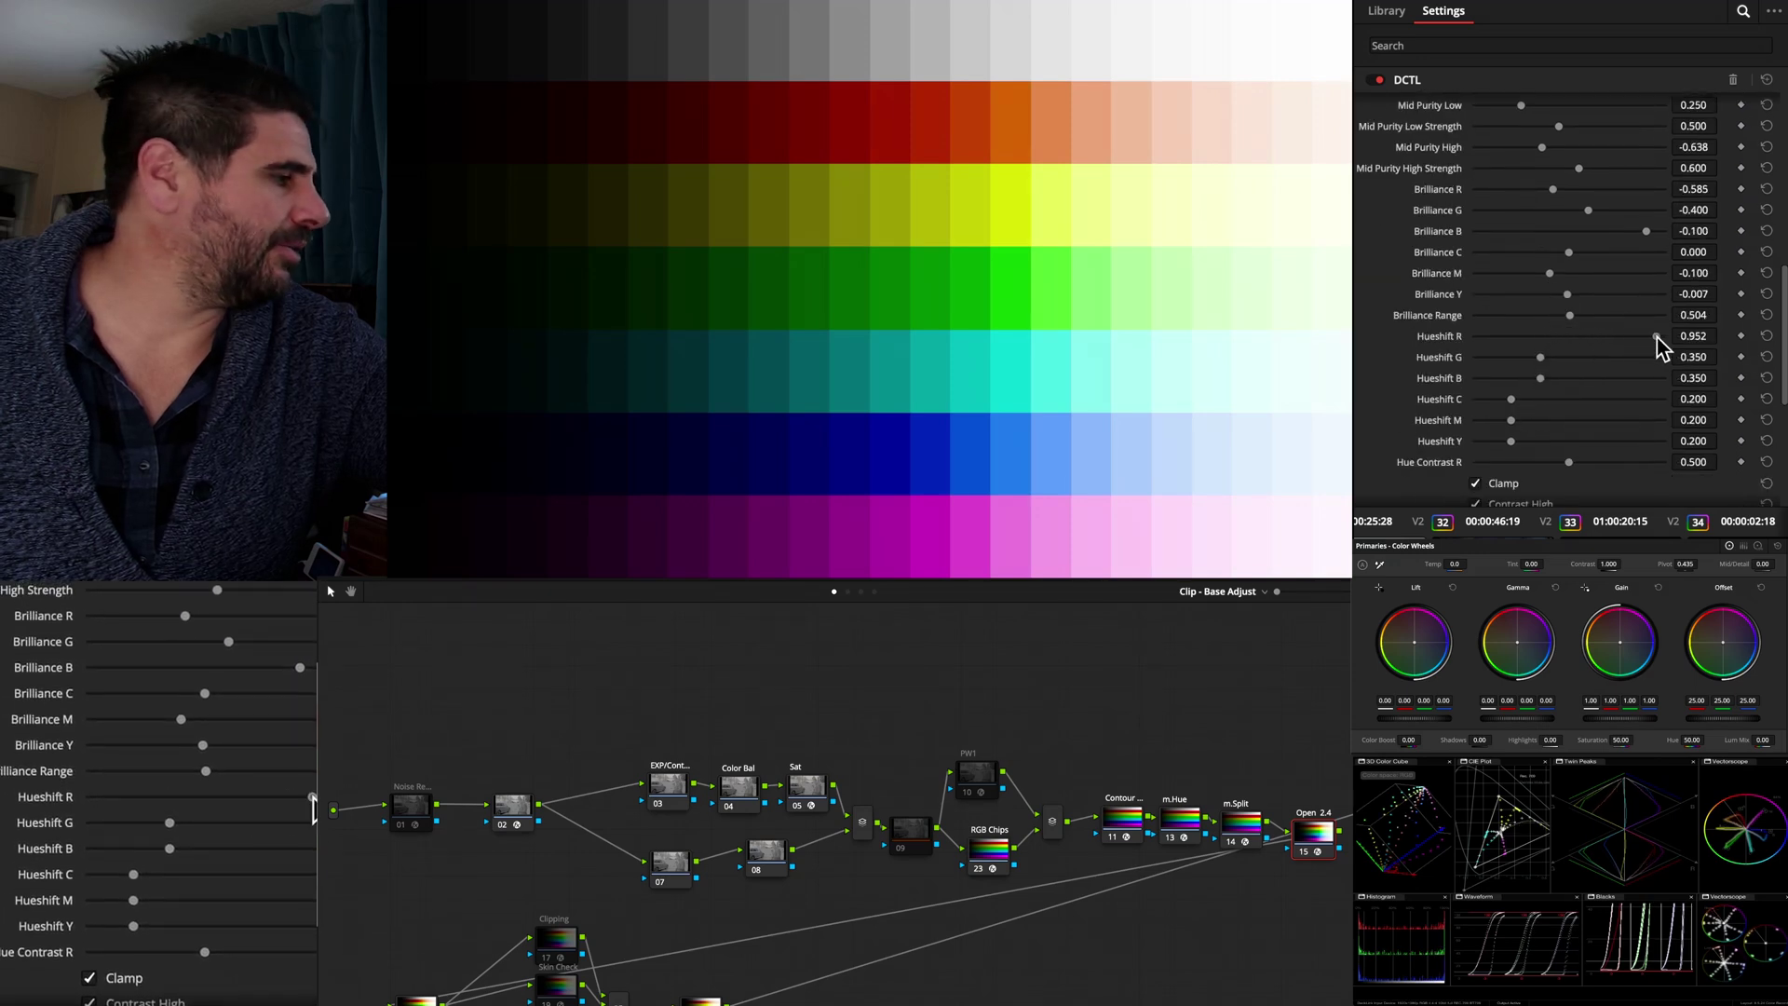
{"action": "left_click_drag", "start_coordinate": [1520, 343], "coordinate": [1446, 351]}
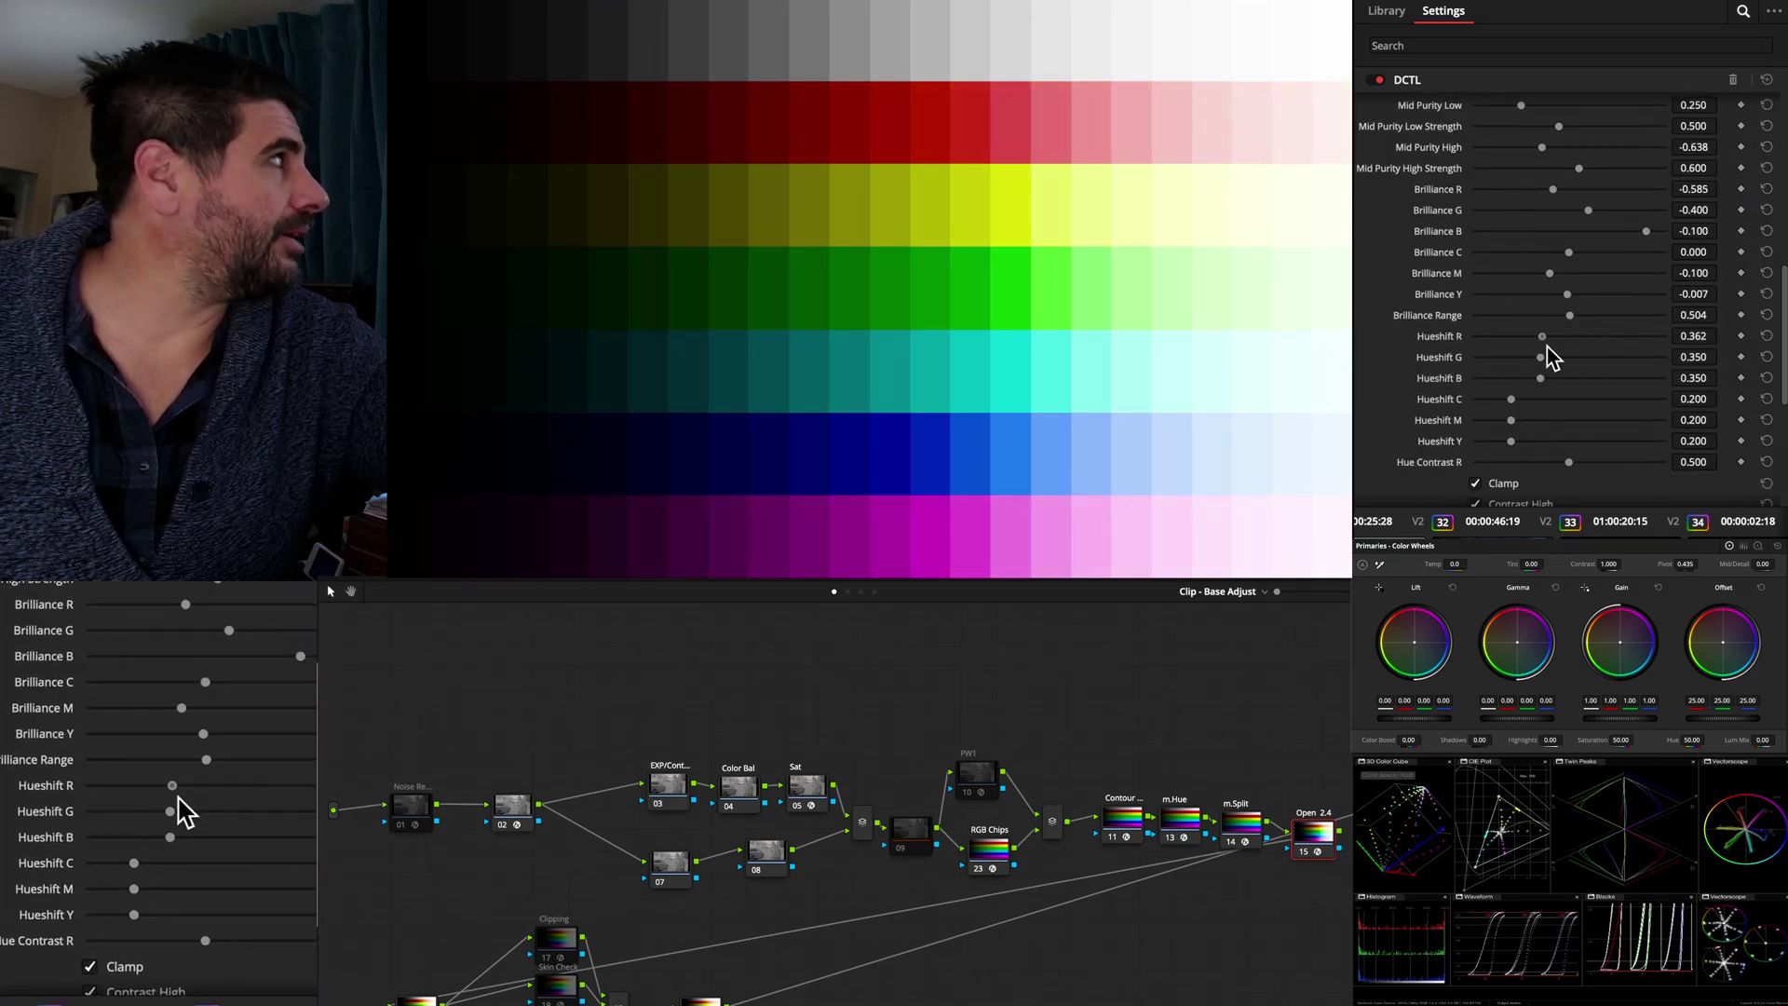
{"action": "left_click", "coordinate": [1667, 341]}
{"action": "left_click_drag", "start_coordinate": [1667, 347], "coordinate": [1502, 356]}
{"action": "scroll", "coordinate": [1541, 401], "scroll_direction": "down", "scroll_amount": 3}
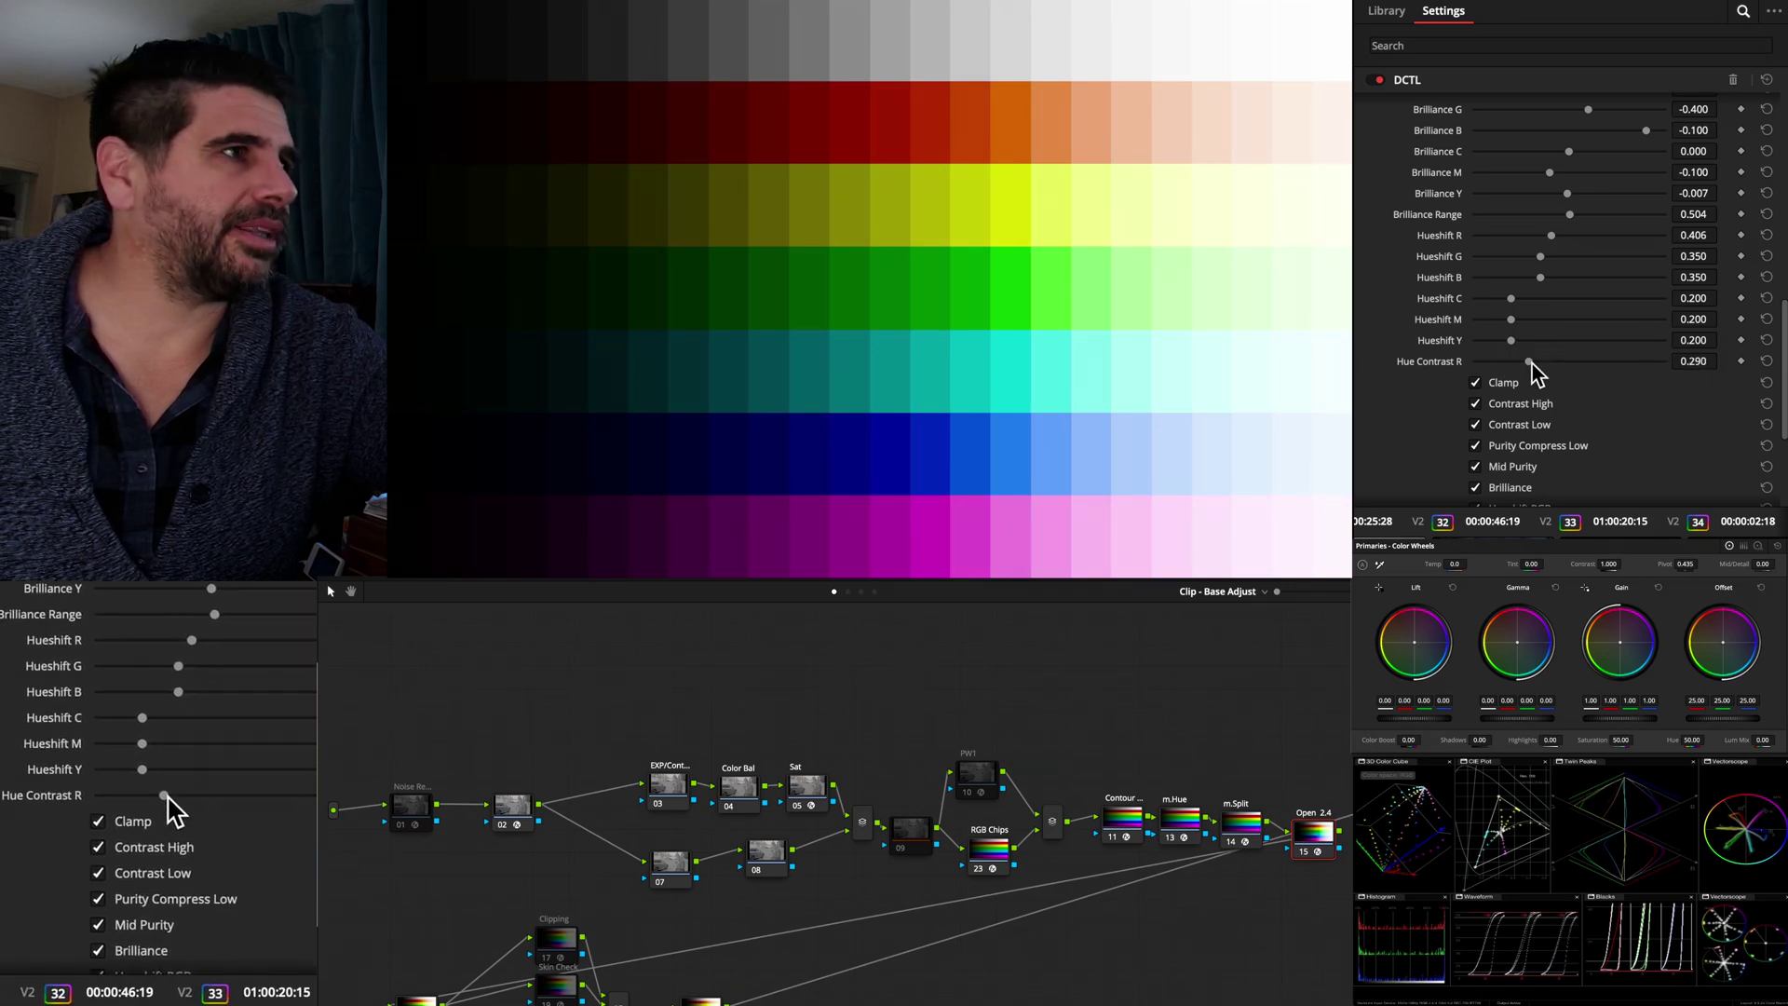
{"action": "scroll", "coordinate": [1535, 381], "scroll_direction": "down", "scroll_amount": 3}
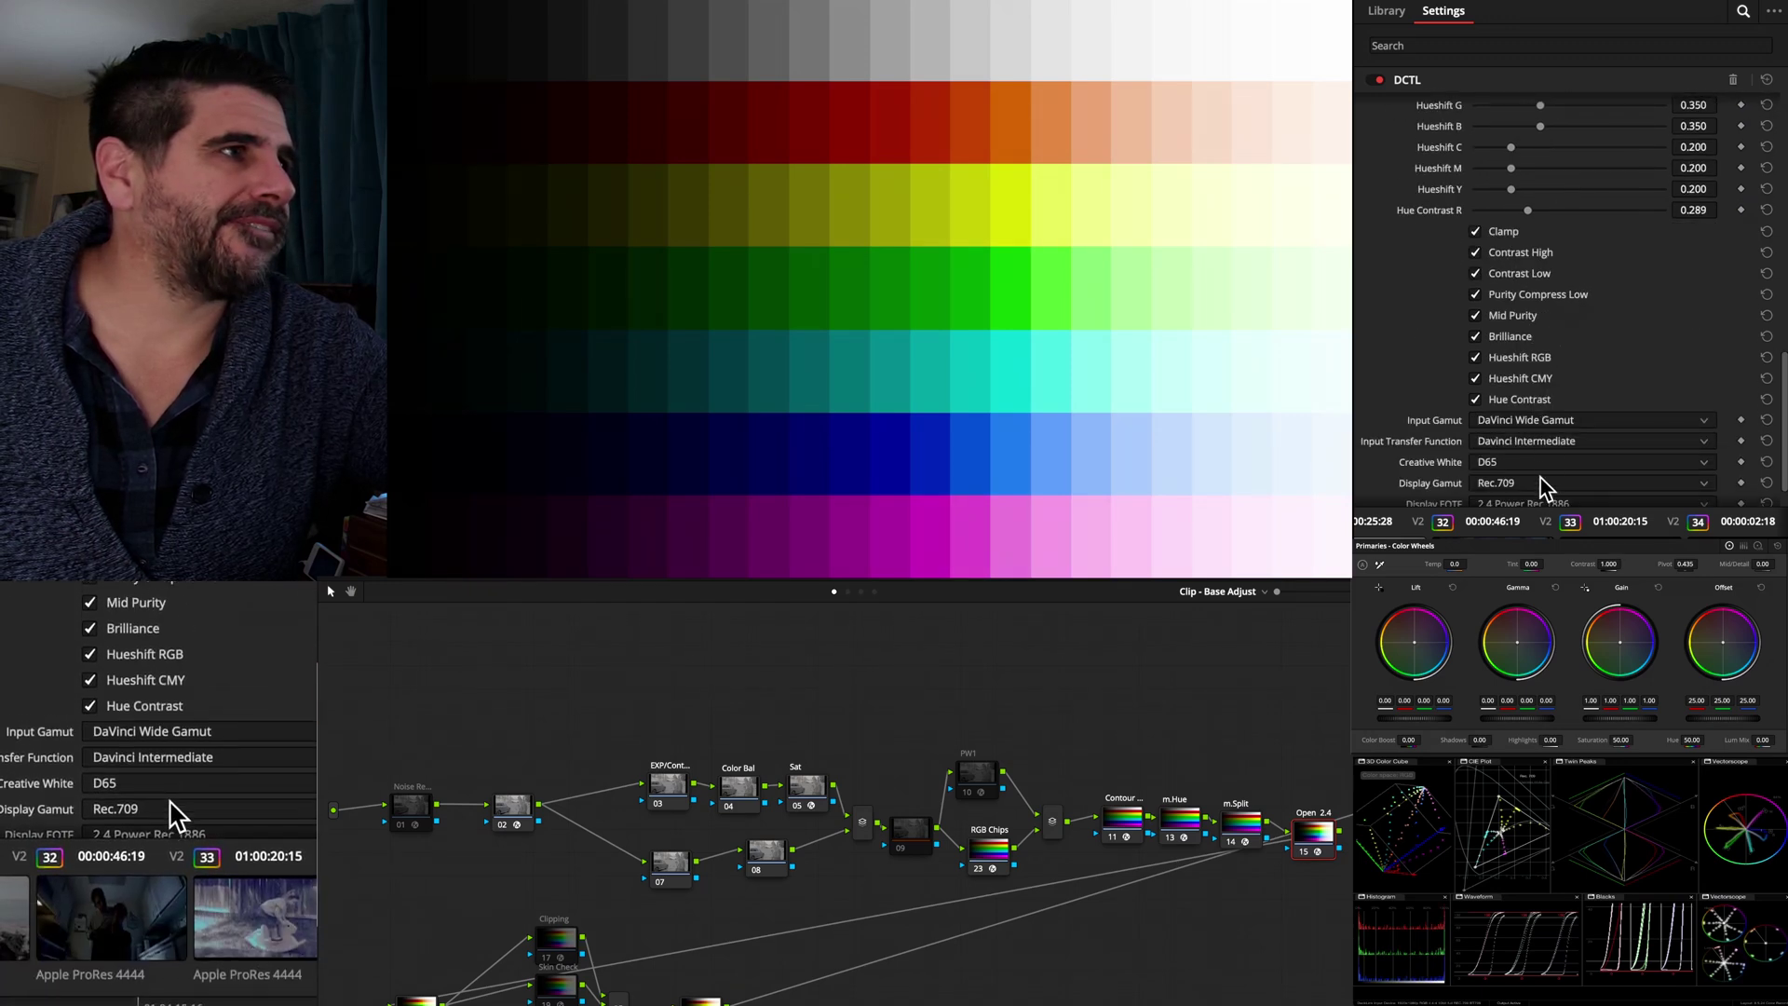
{"action": "left_click", "coordinate": [1543, 467]}
{"action": "left_click", "coordinate": [1557, 539]}
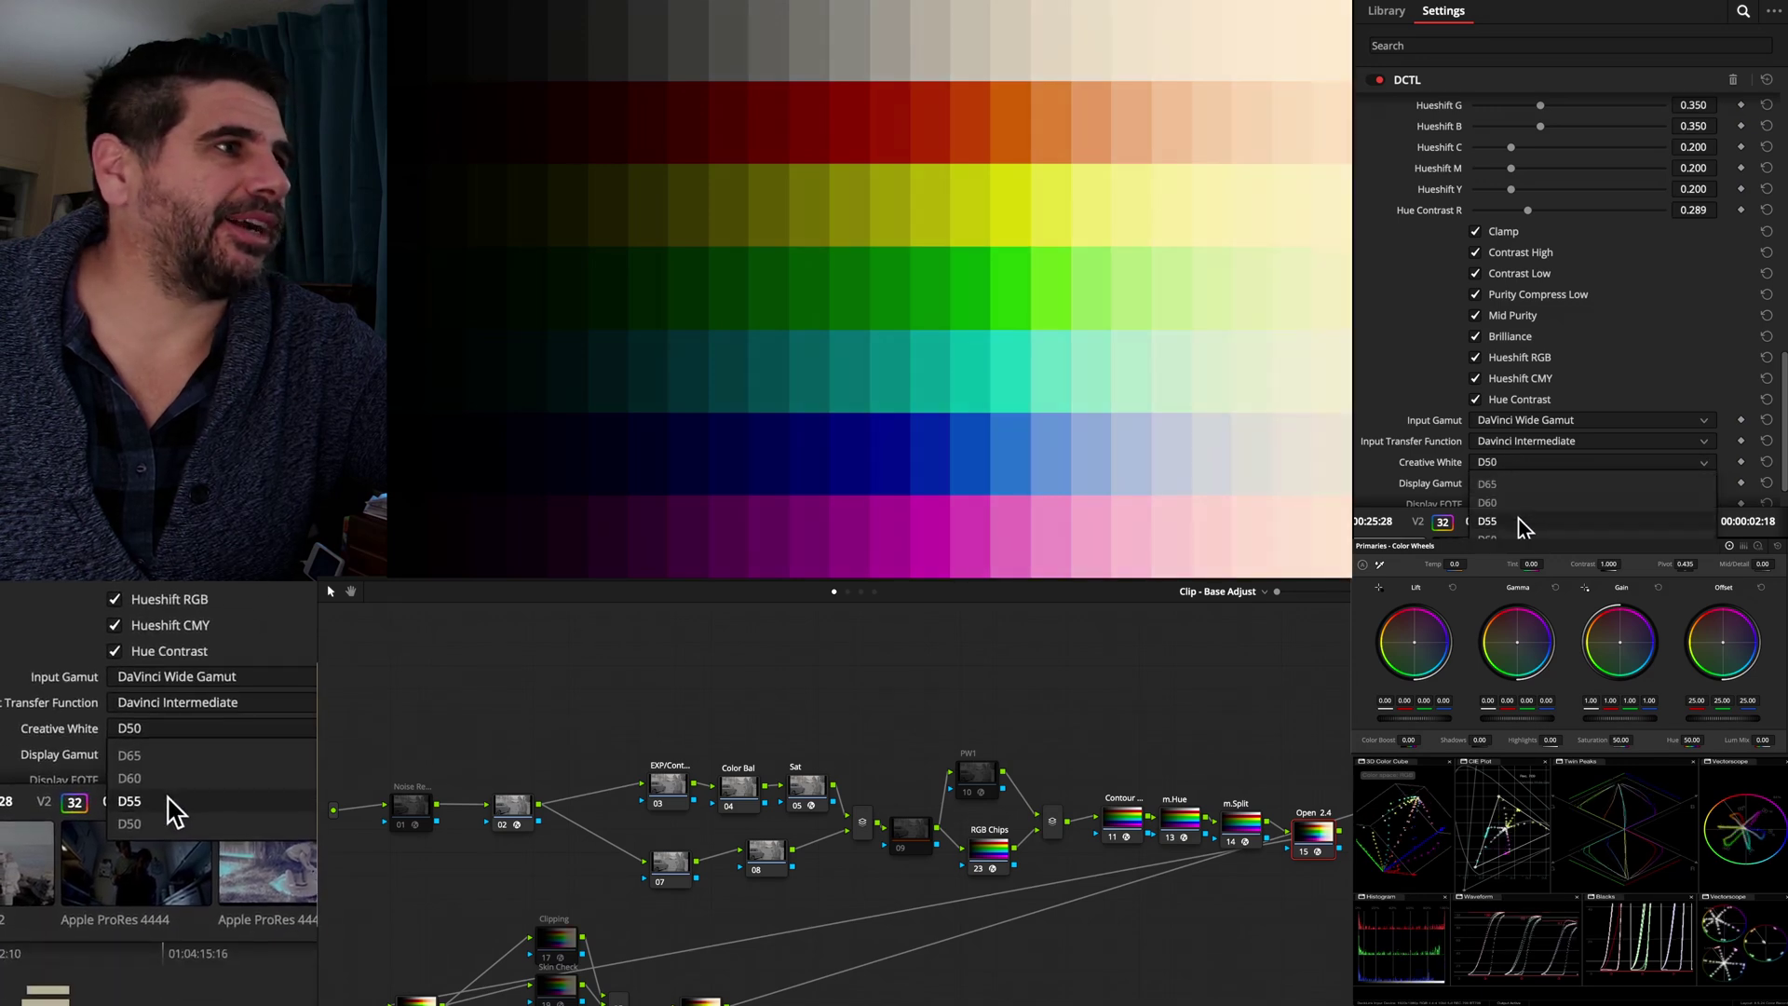
{"action": "scroll", "coordinate": [1514, 466], "scroll_direction": "up", "scroll_amount": 1}
{"action": "left_click", "coordinate": [1499, 465]}
{"action": "left_click", "coordinate": [1514, 506]}
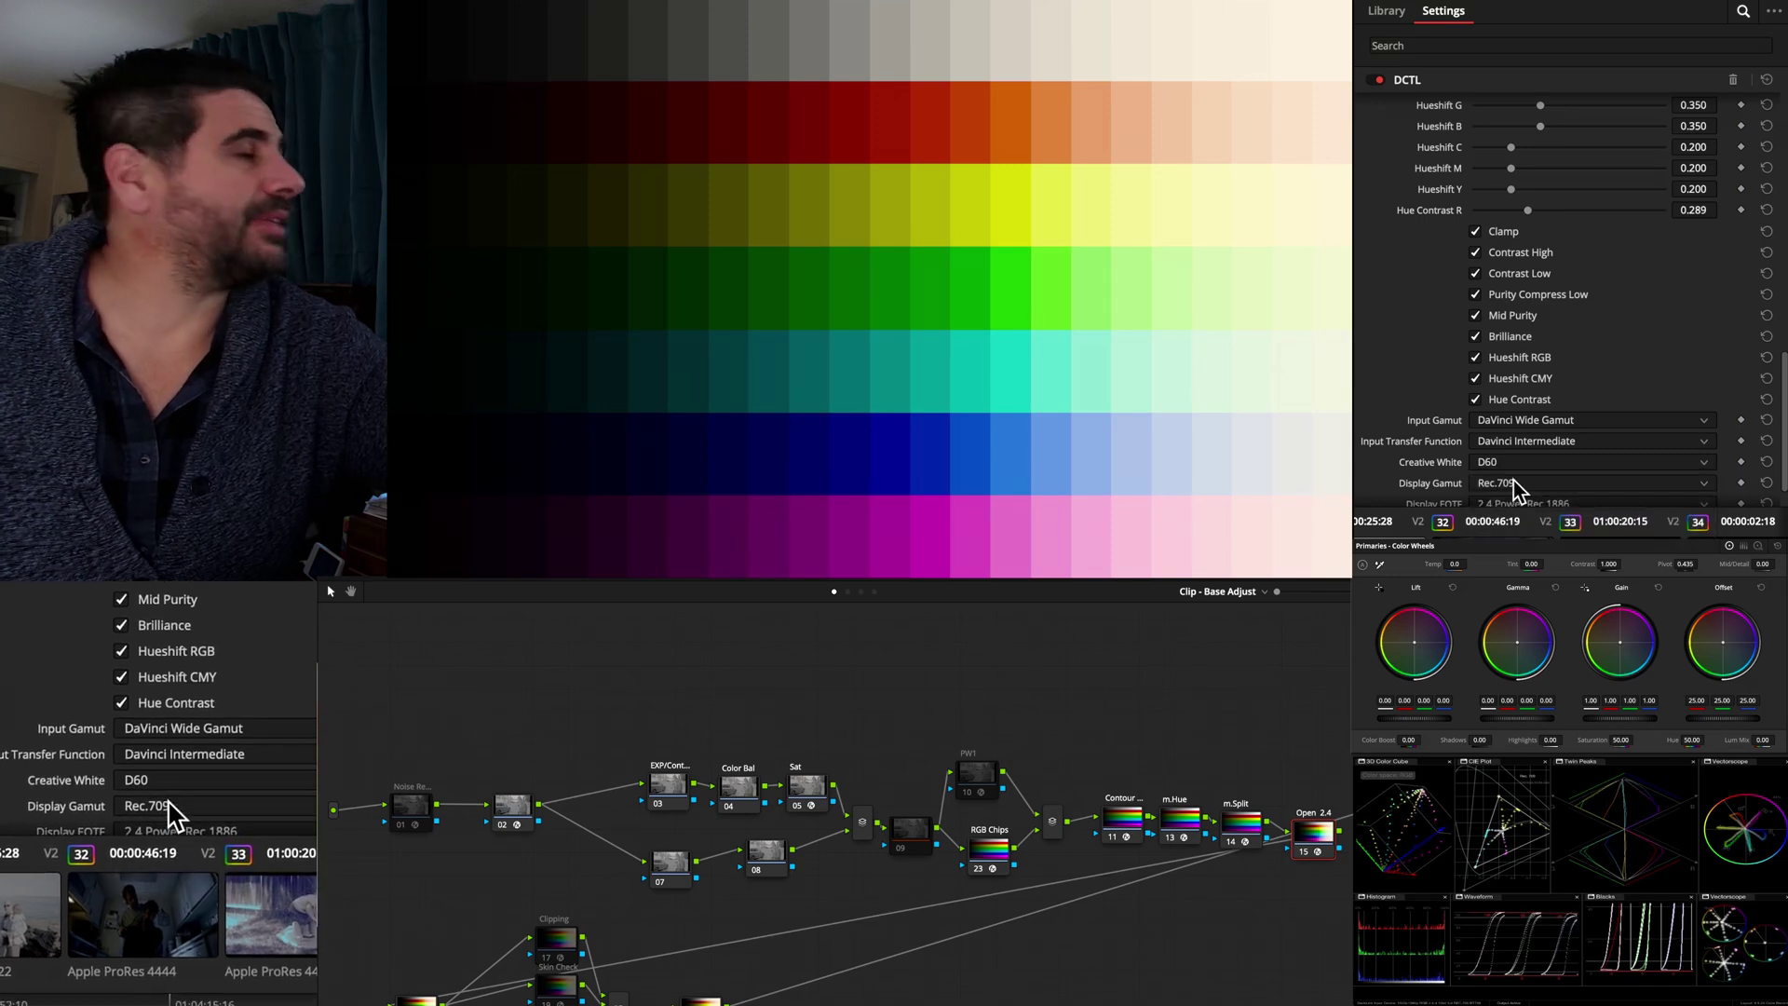
{"action": "scroll", "coordinate": [1515, 462], "scroll_direction": "up", "scroll_amount": 1}
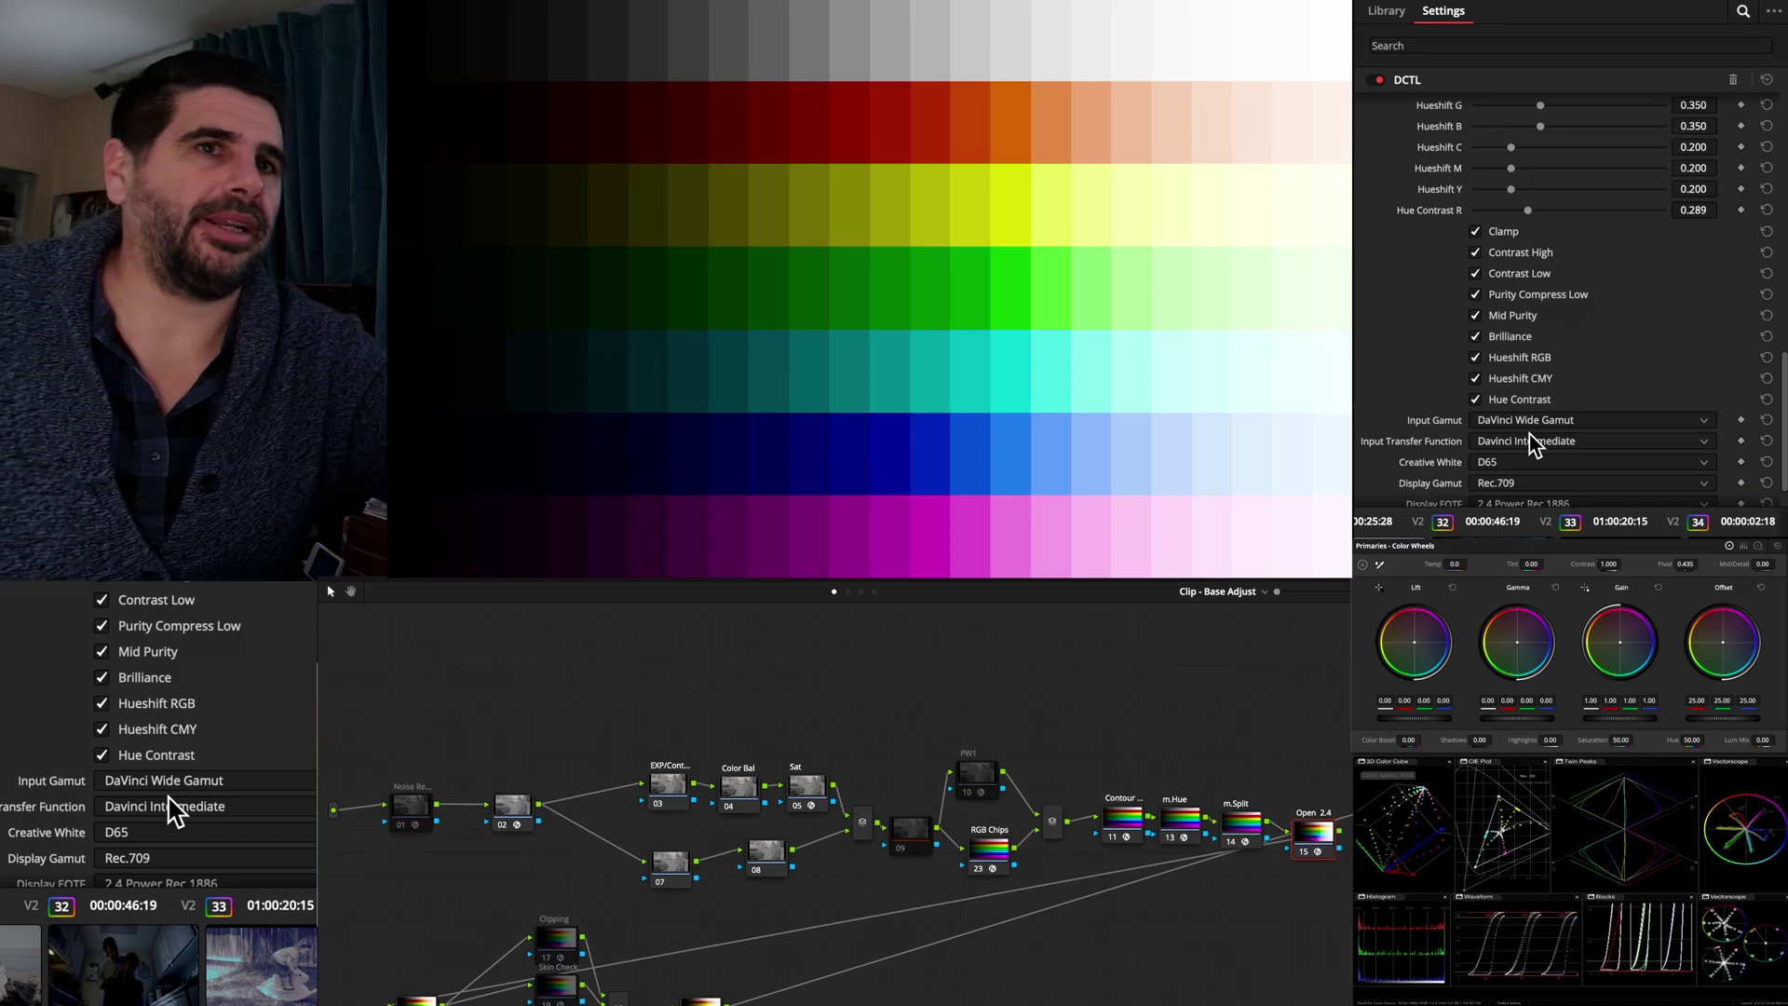
{"action": "left_click", "coordinate": [1520, 466]}
Raise Purity Compress R to 1.258 and Purity Range Low, lower Brilliance M, and set Hueshift G to 0.467
{"action": "scroll", "coordinate": [1641, 310], "scroll_direction": "up", "scroll_amount": 6}
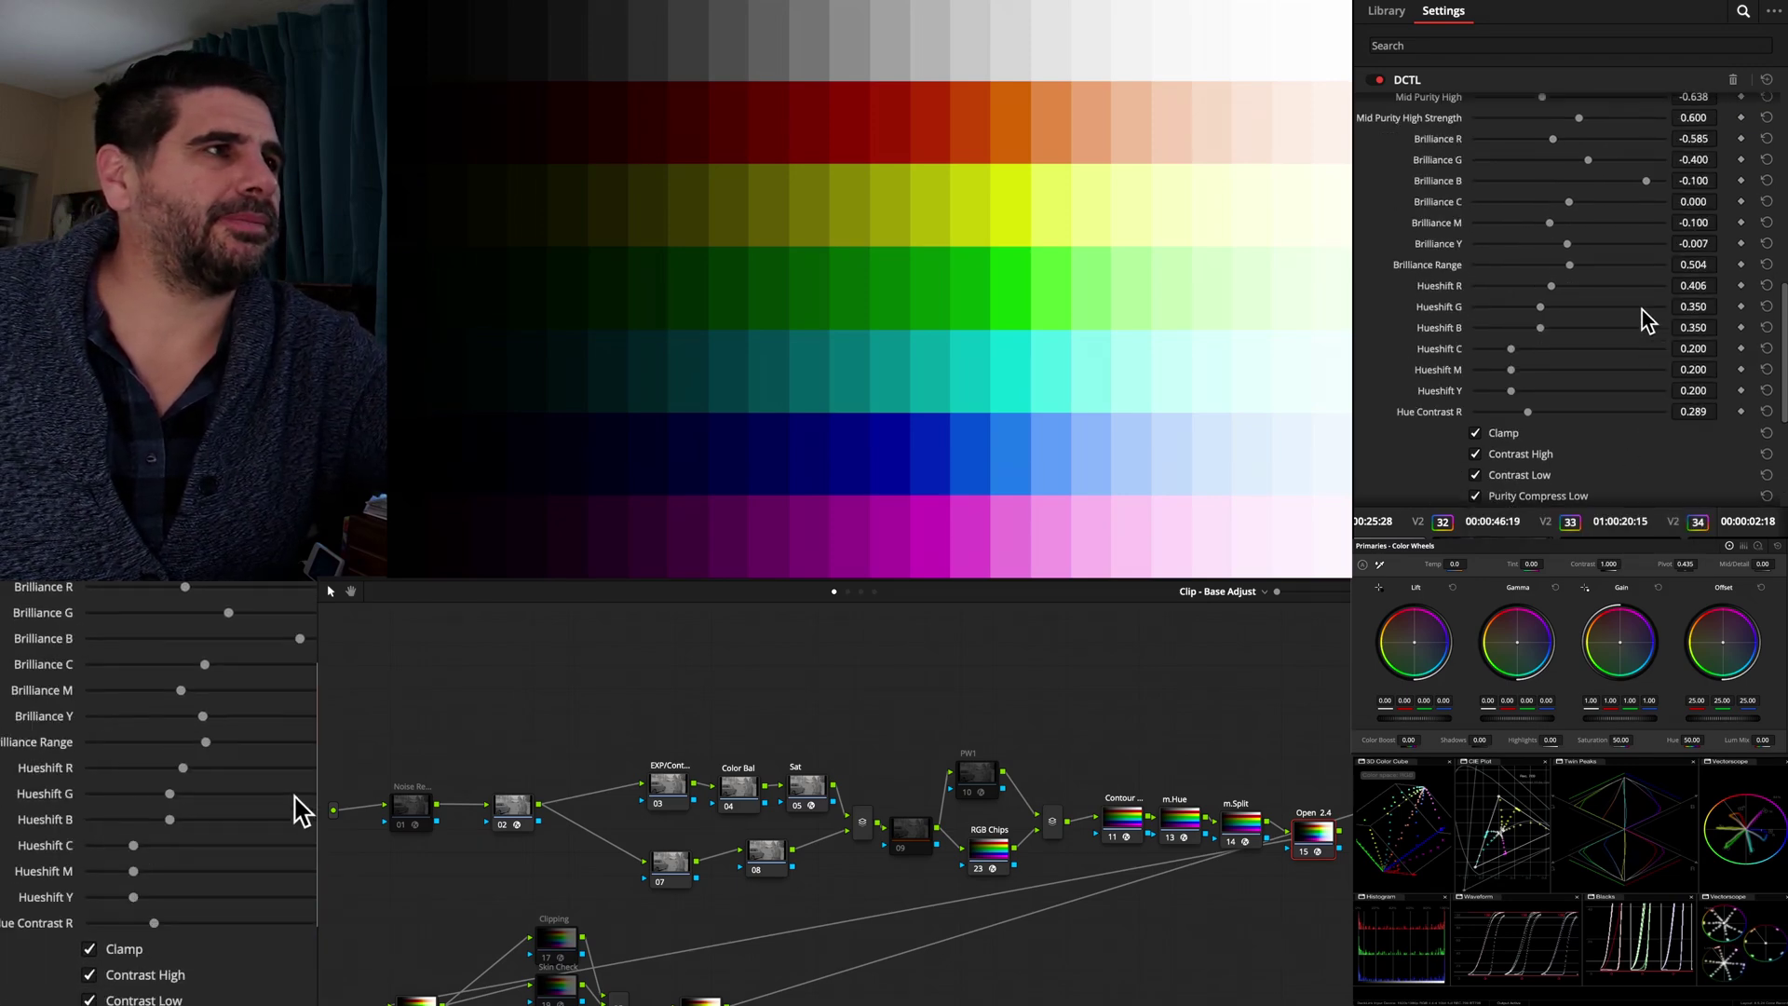
{"action": "scroll", "coordinate": [1503, 289], "scroll_direction": "up", "scroll_amount": 2}
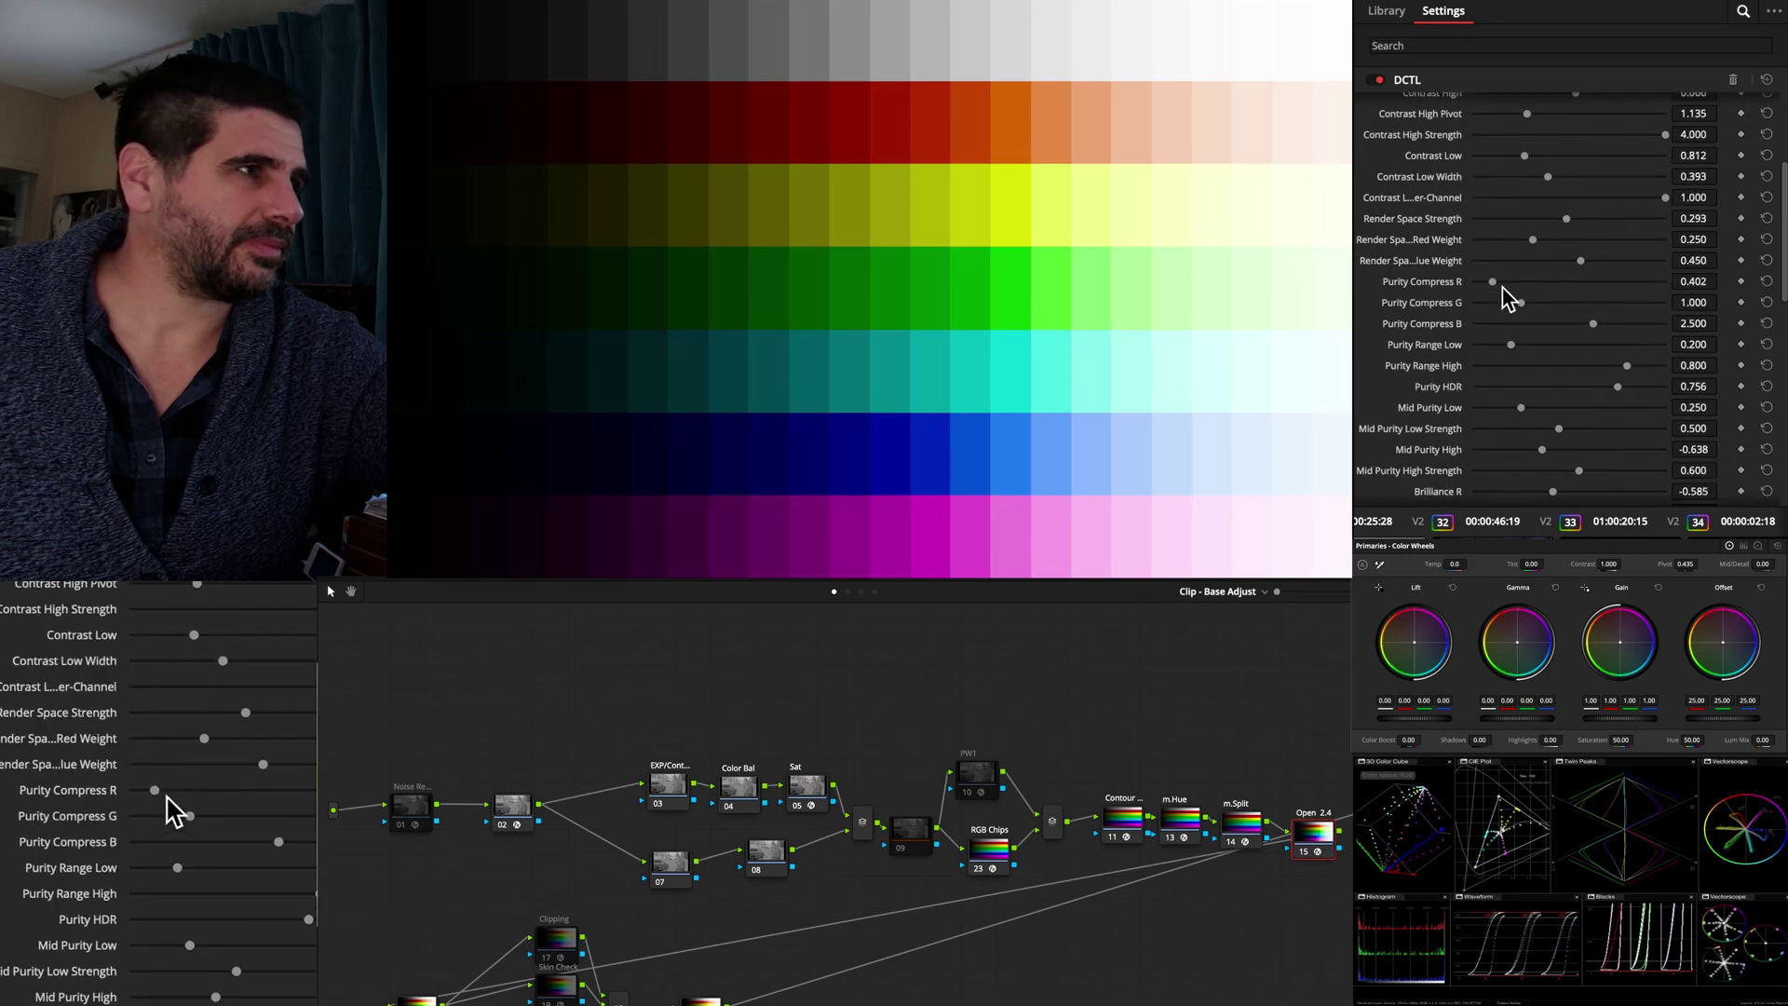
{"action": "left_click_drag", "start_coordinate": [1493, 281], "coordinate": [1534, 281]}
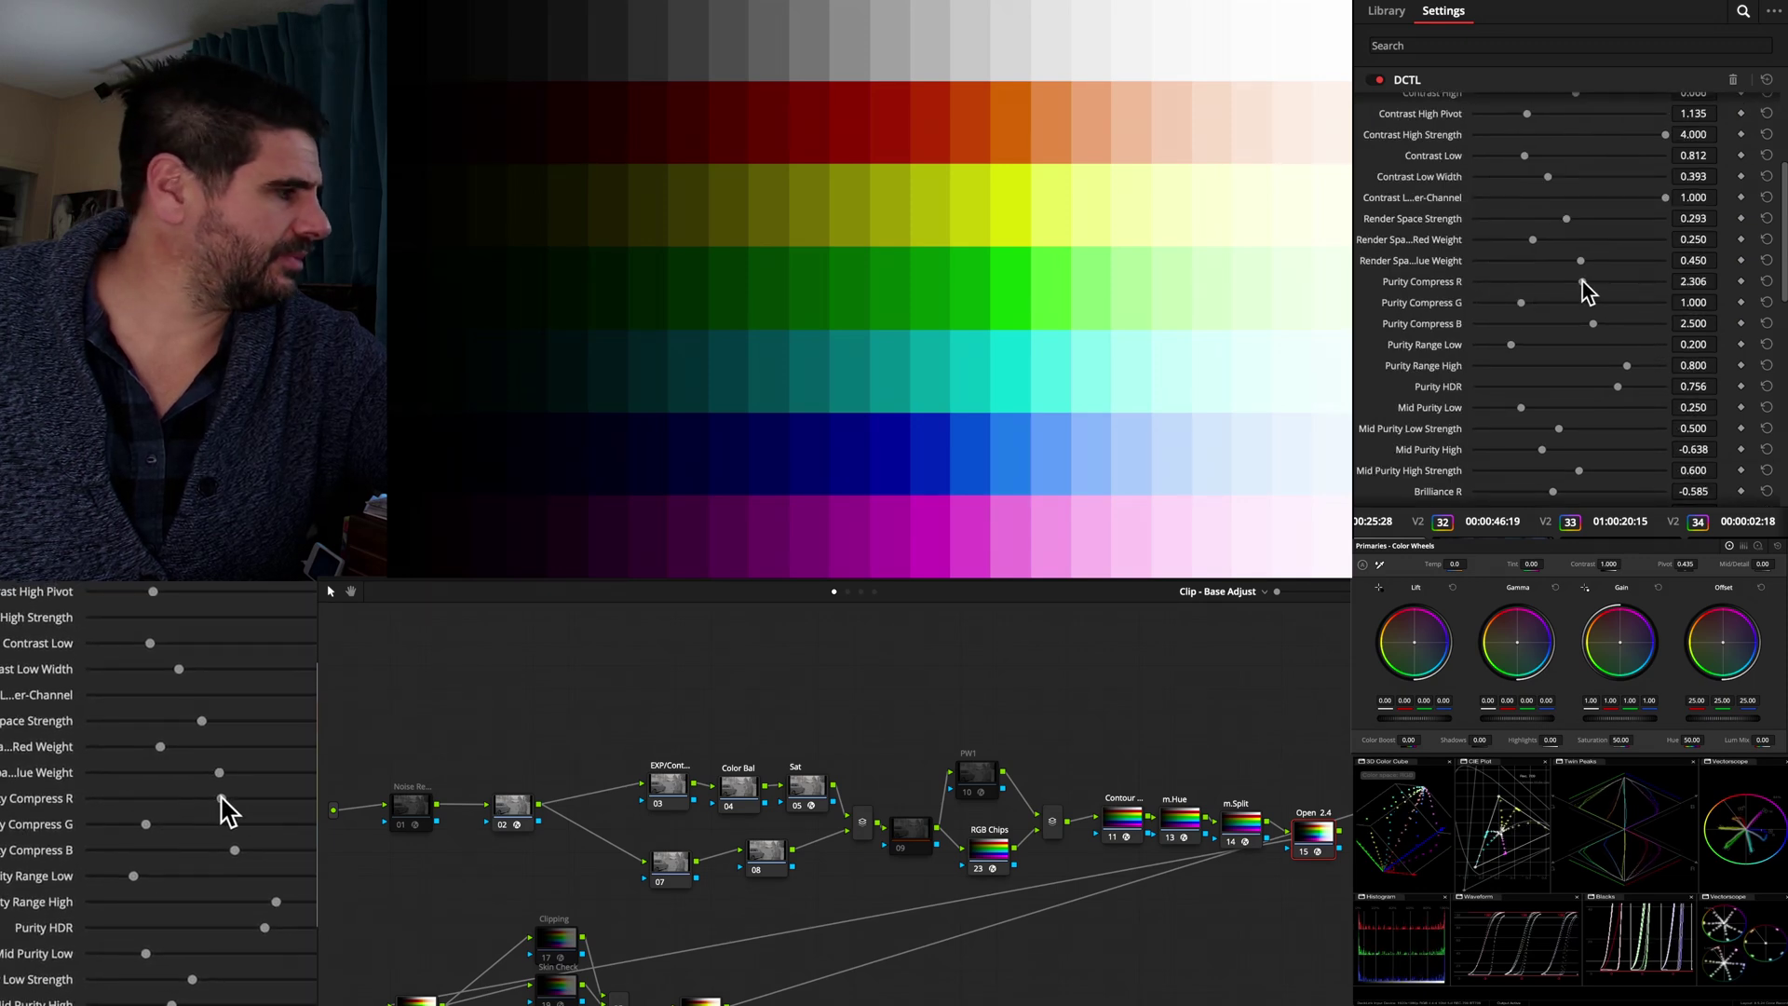
{"action": "mouse_move", "coordinate": [1512, 344]}
{"action": "left_mouse_down"}
{"action": "mouse_move", "coordinate": [1589, 346]}
{"action": "mouse_move", "coordinate": [1539, 346]}
{"action": "left_mouse_up"}
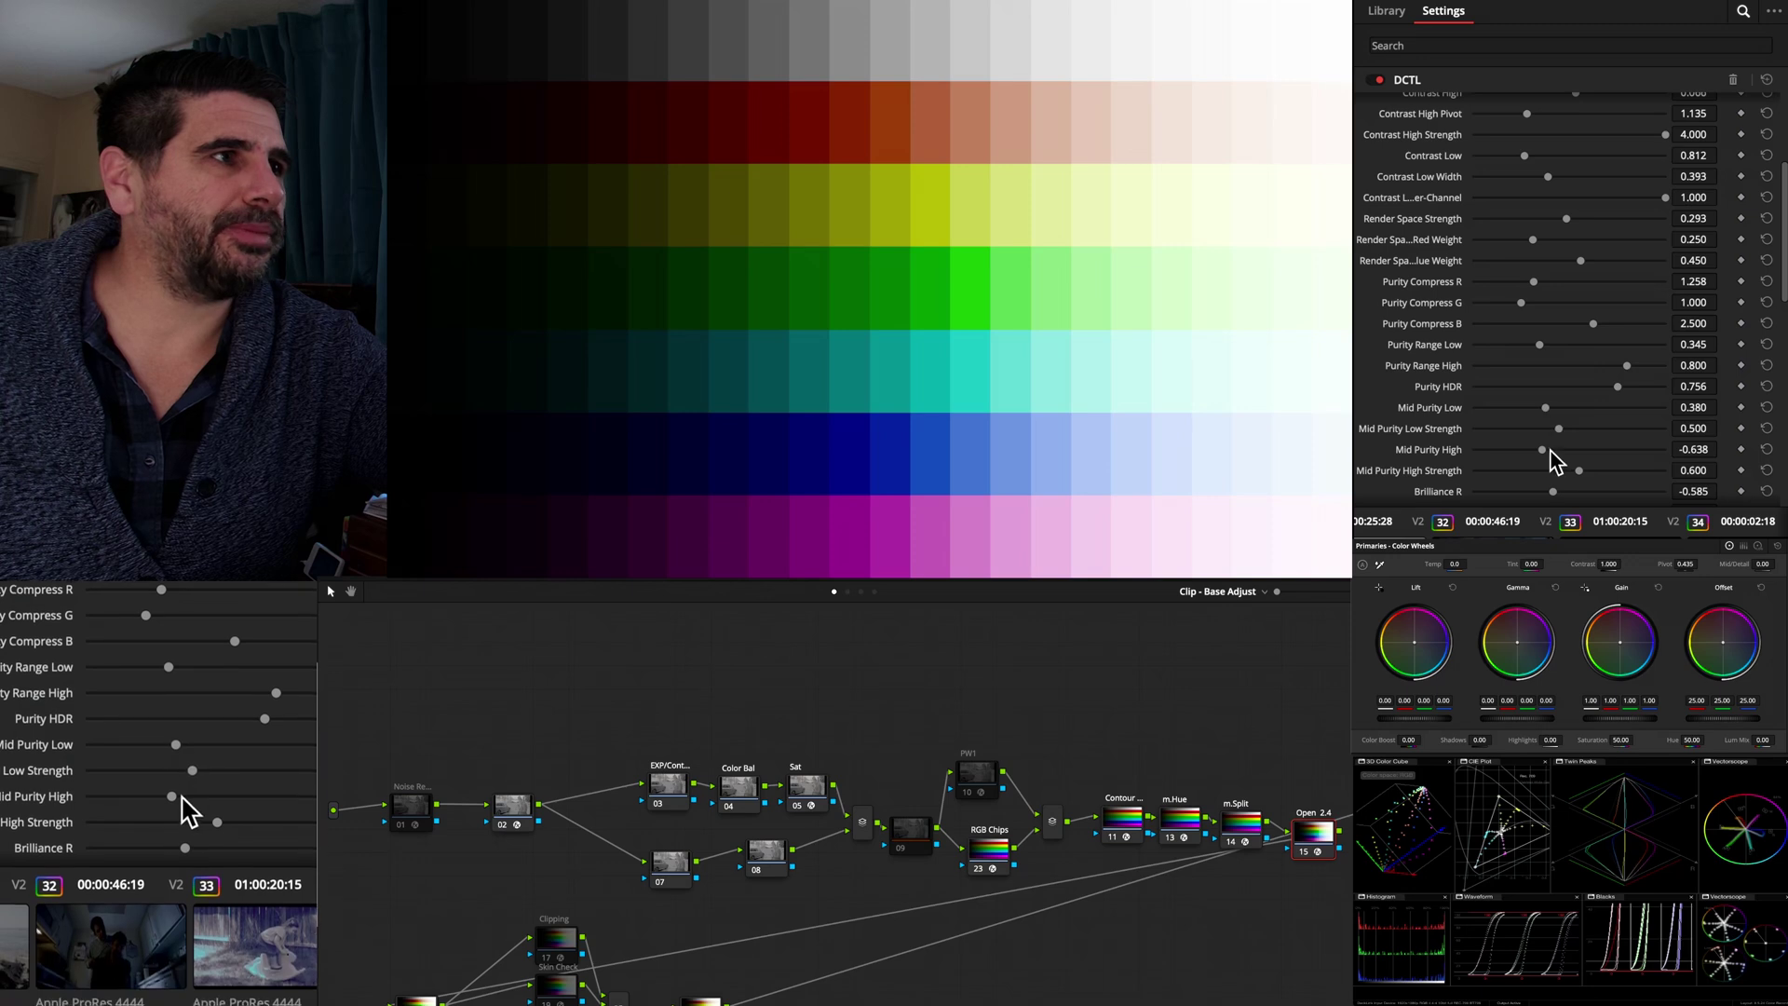
{"action": "scroll", "coordinate": [1542, 452], "scroll_direction": "down", "scroll_amount": 3}
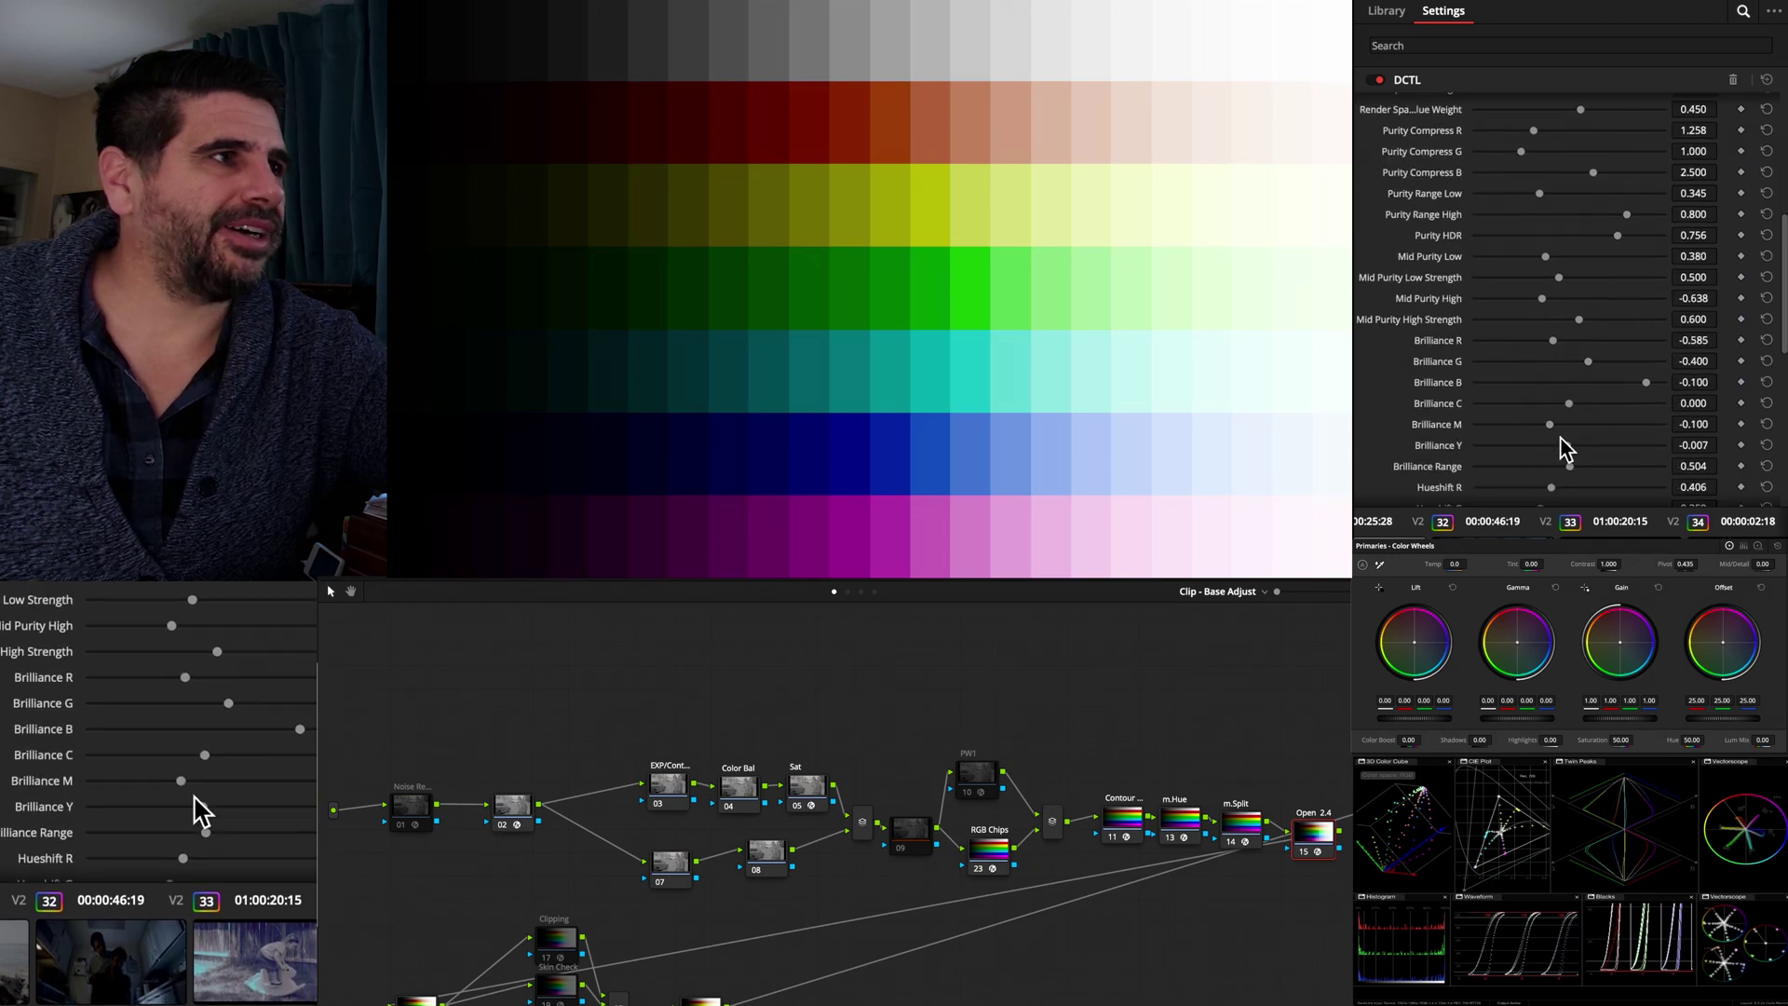
{"action": "left_click_drag", "start_coordinate": [1554, 427], "coordinate": [1576, 473]}
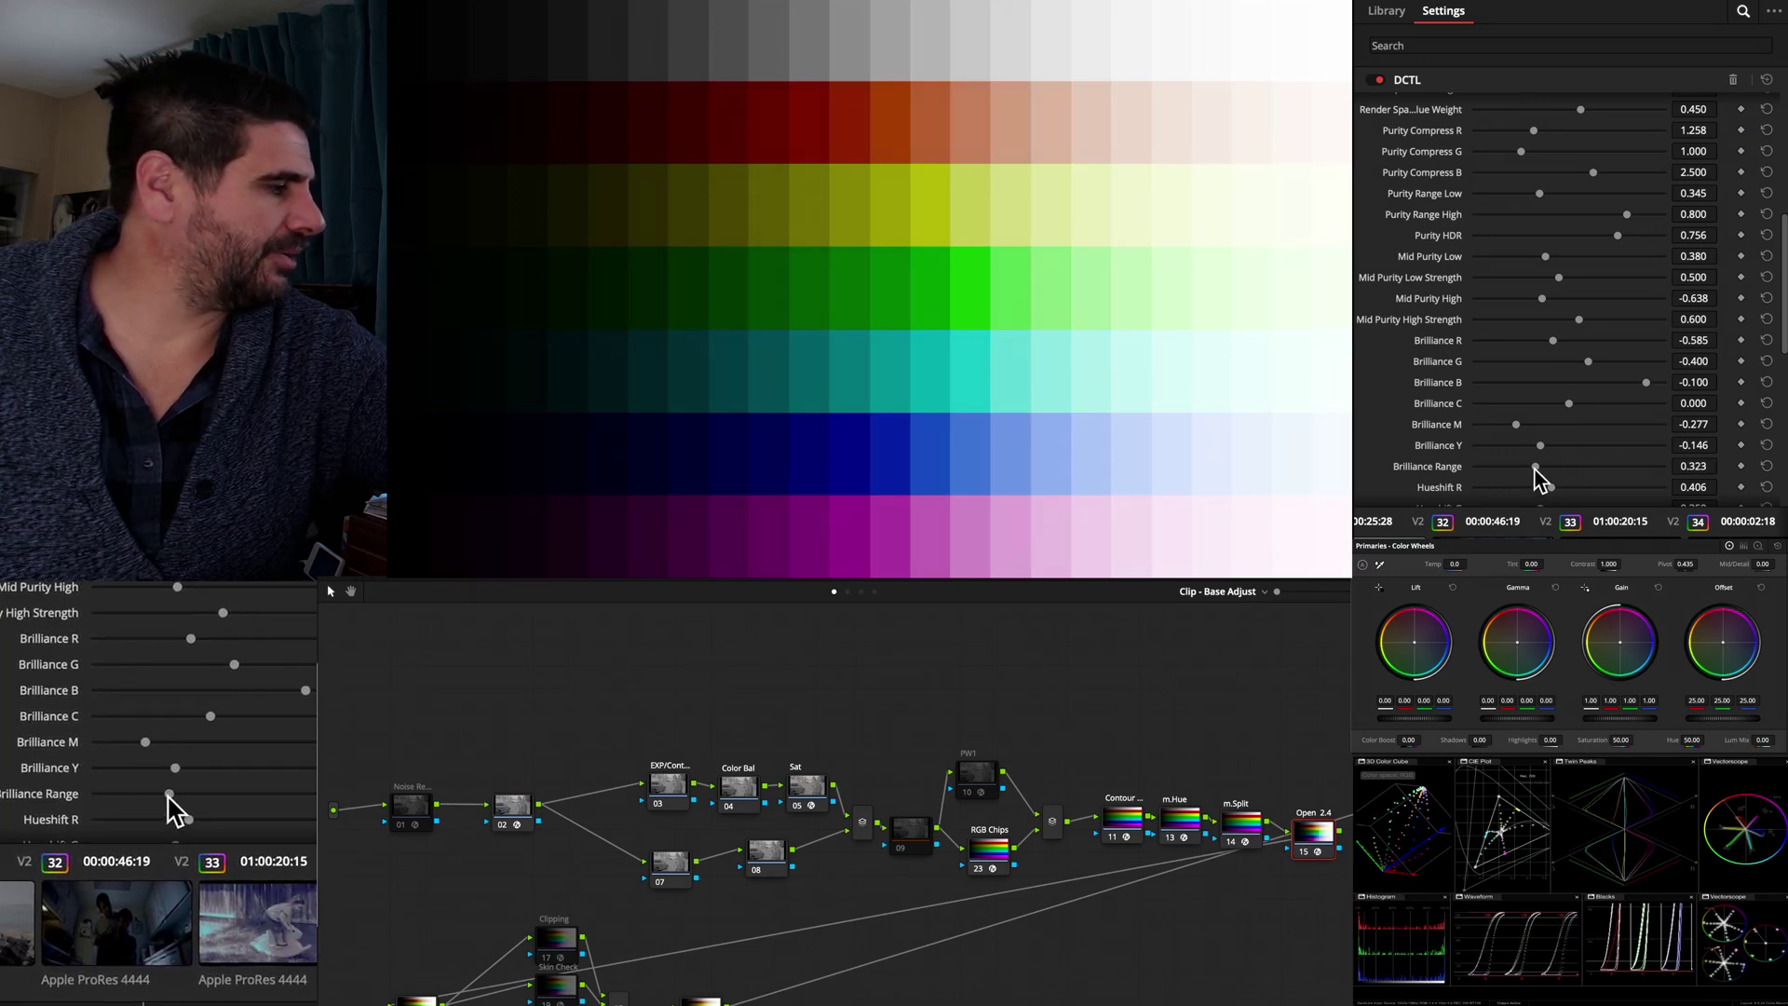
{"action": "scroll", "coordinate": [1555, 491], "scroll_direction": "down", "scroll_amount": 3}
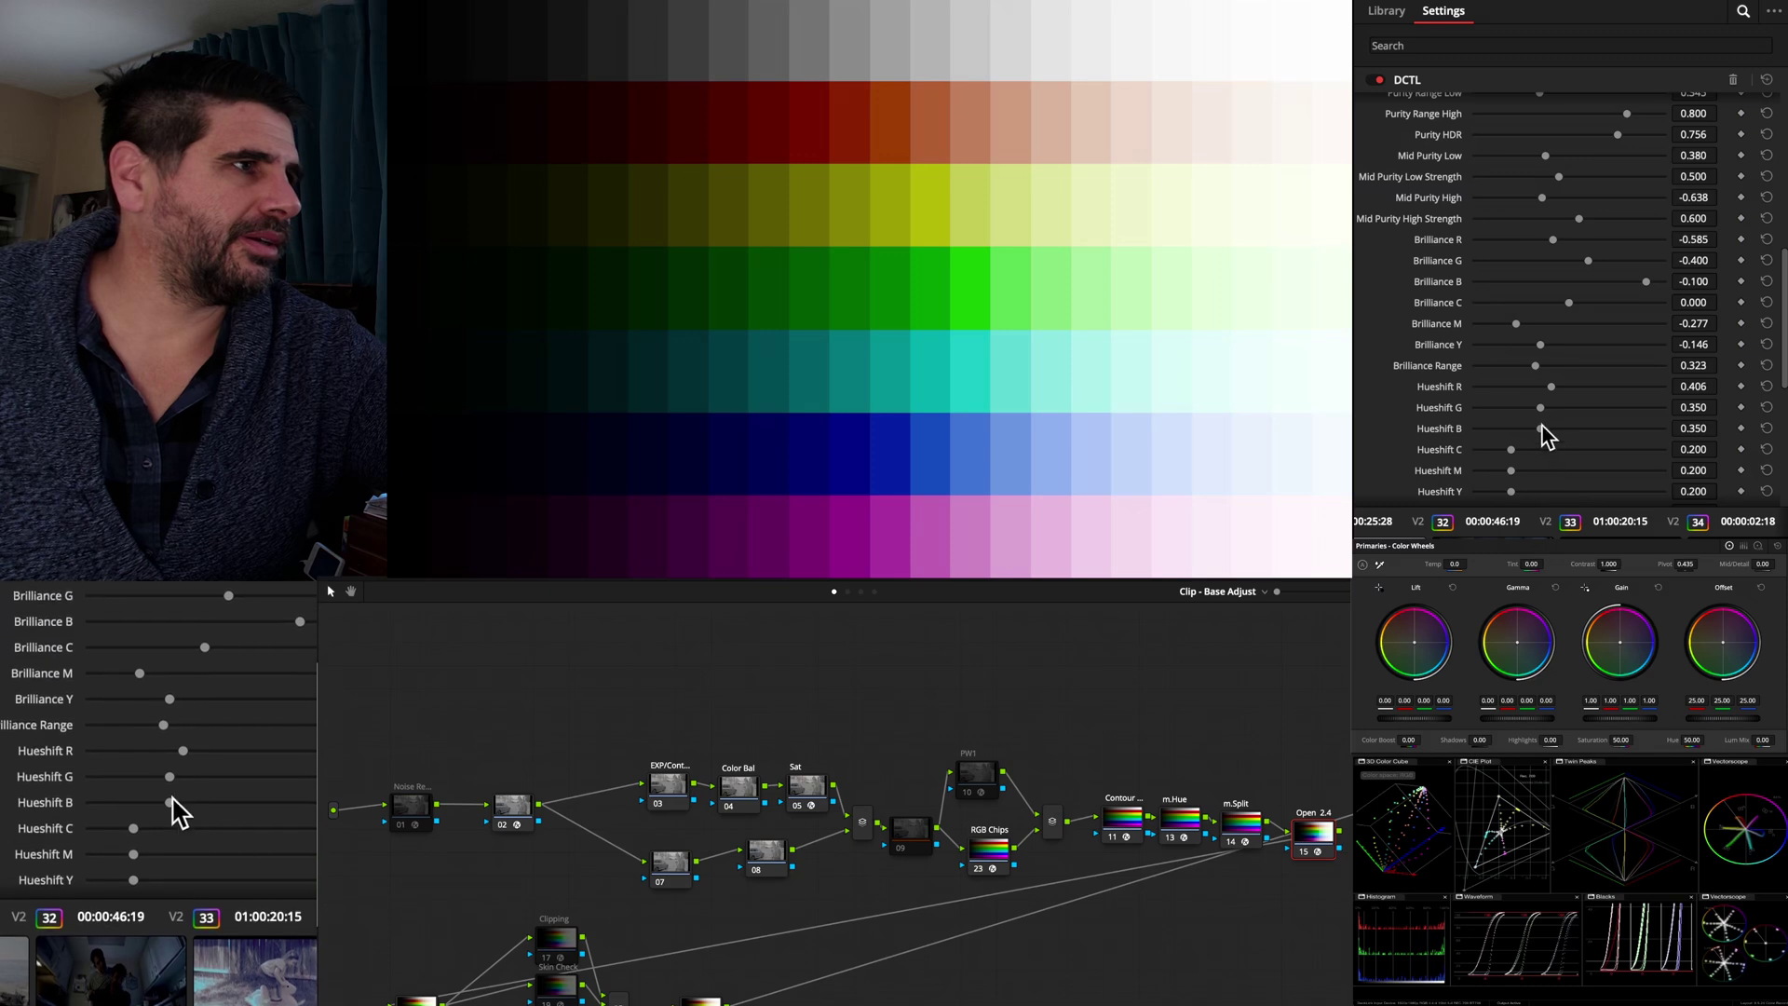
{"action": "mouse_move", "coordinate": [1538, 410]}
{"action": "left_mouse_down"}
{"action": "mouse_move", "coordinate": [1605, 411]}
{"action": "mouse_move", "coordinate": [1514, 409]}
{"action": "left_mouse_up"}
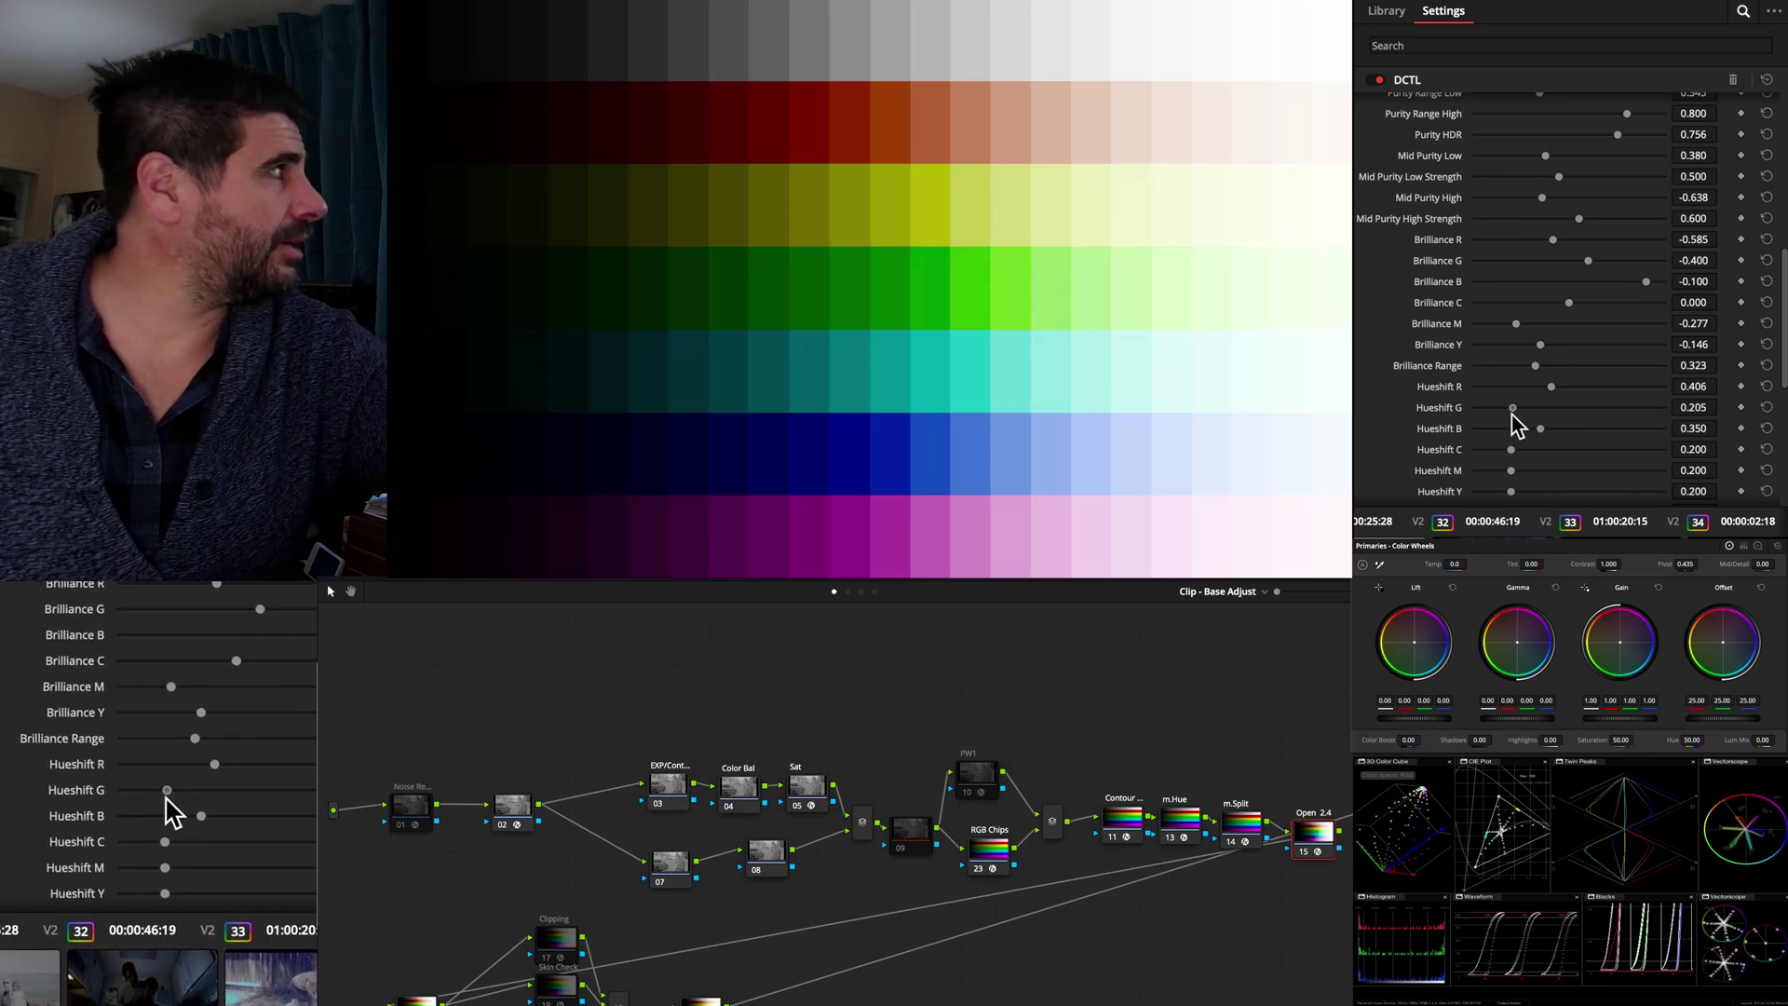
Bypass the RGB Chips node to show the street shot, and move the Open 2.4 node higher
{"action": "left_click", "coordinate": [997, 859]}
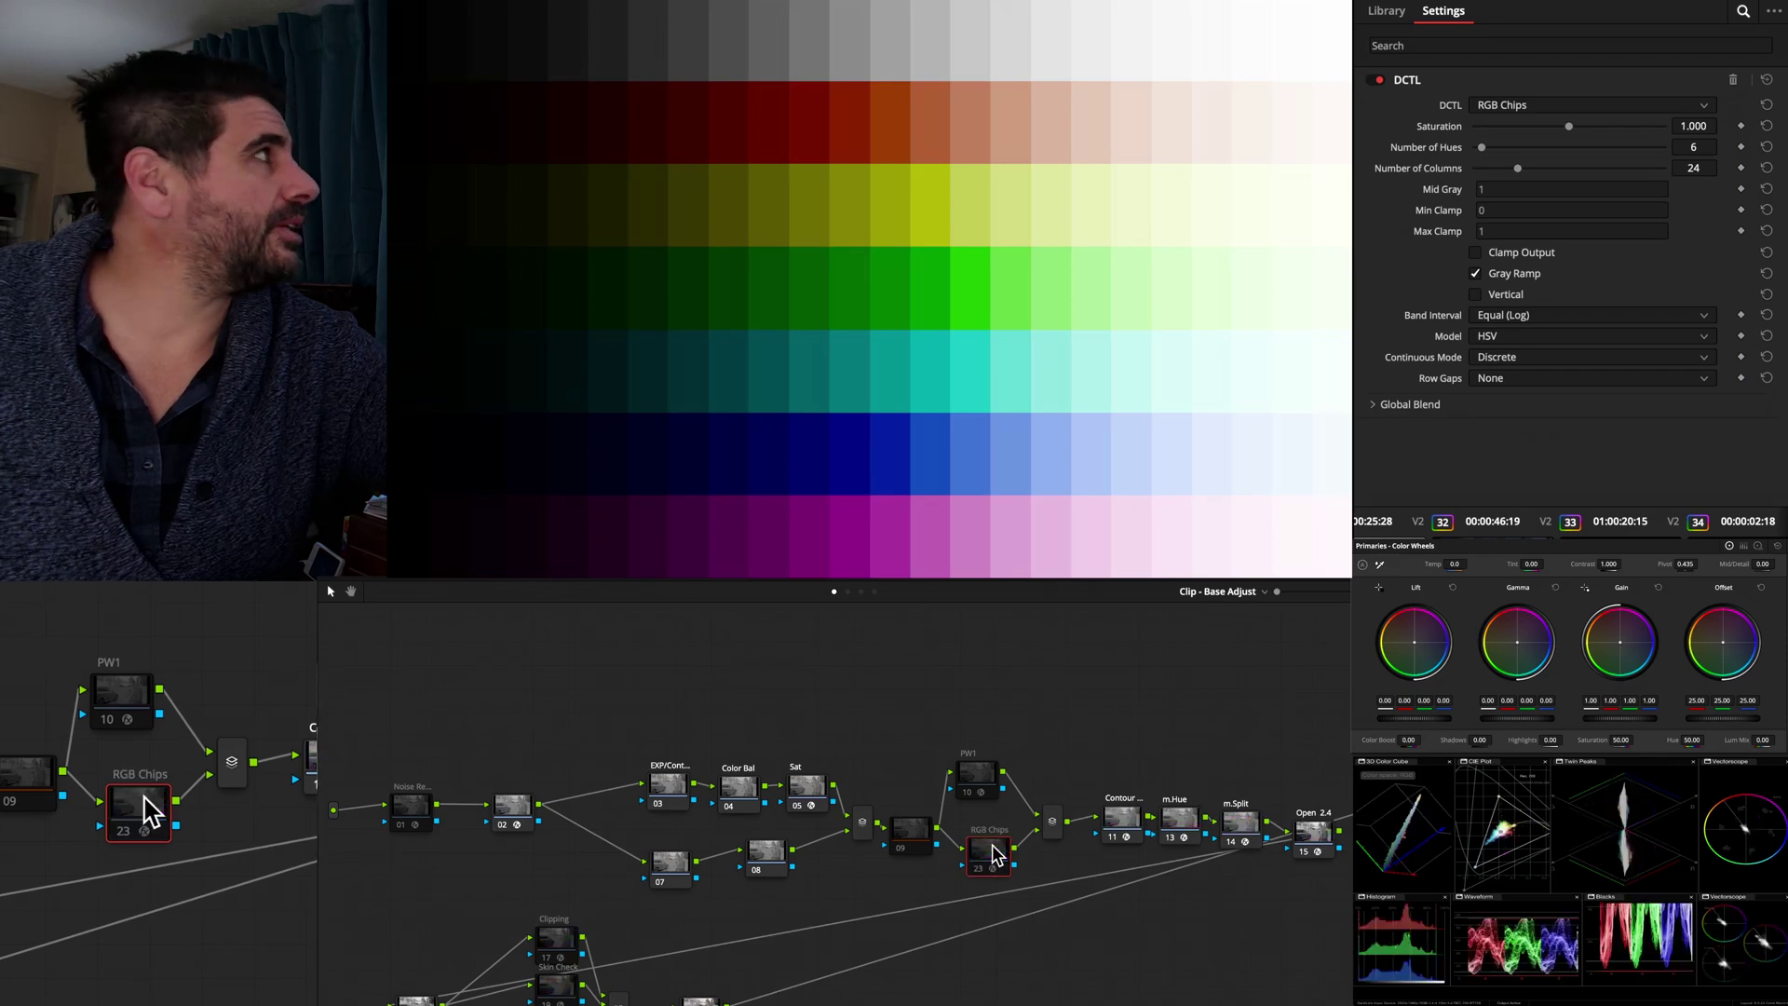
{"action": "key", "text": "ctrl+d"}
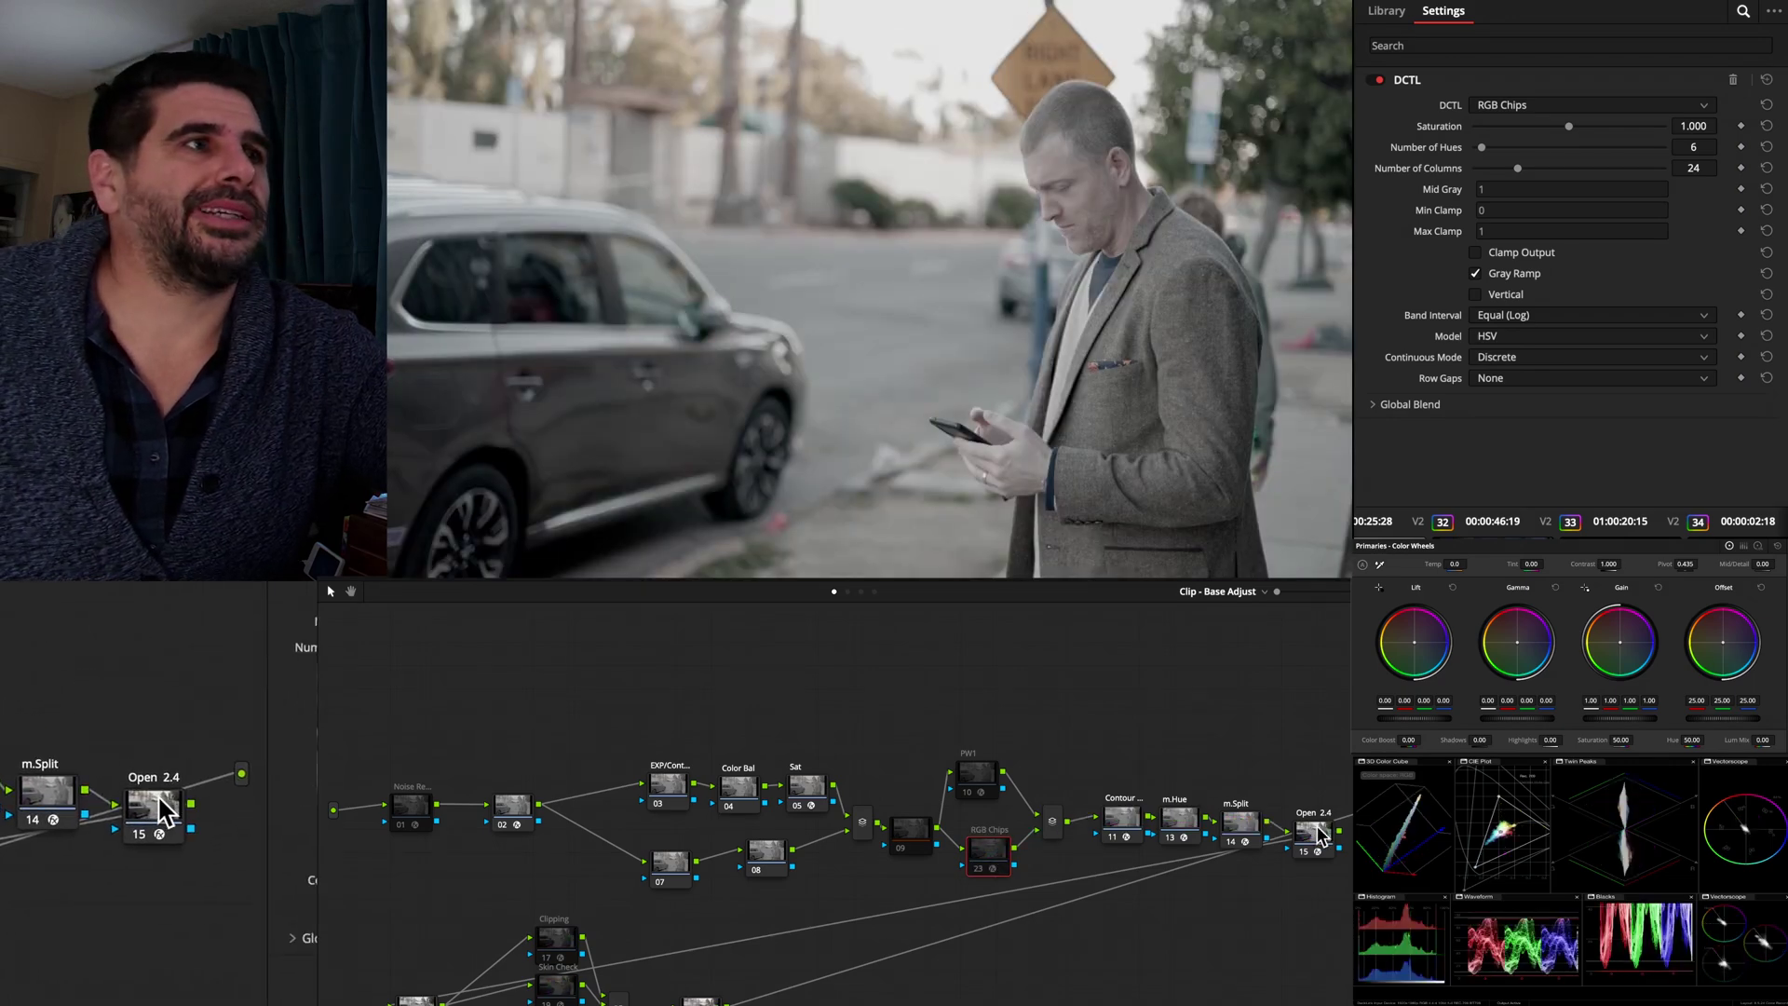
{"action": "left_click_drag", "start_coordinate": [1319, 836], "coordinate": [1315, 780]}
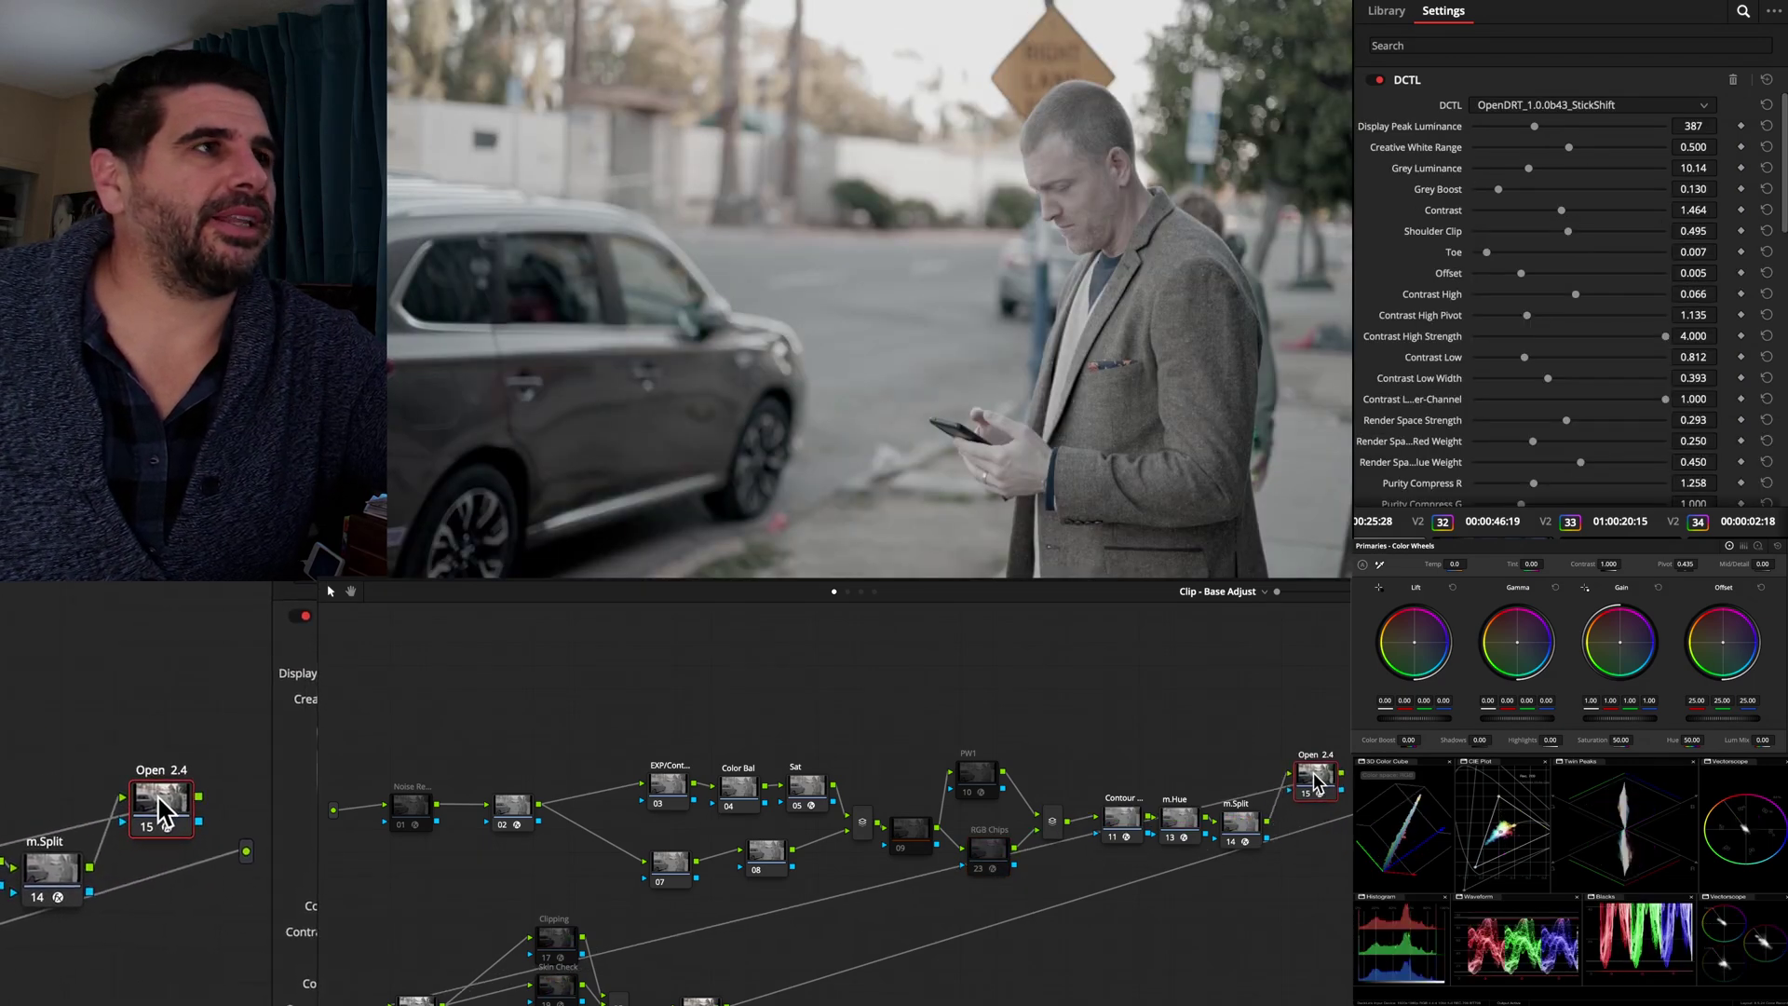
{"action": "left_click_drag", "start_coordinate": [1316, 780], "coordinate": [1248, 690]}
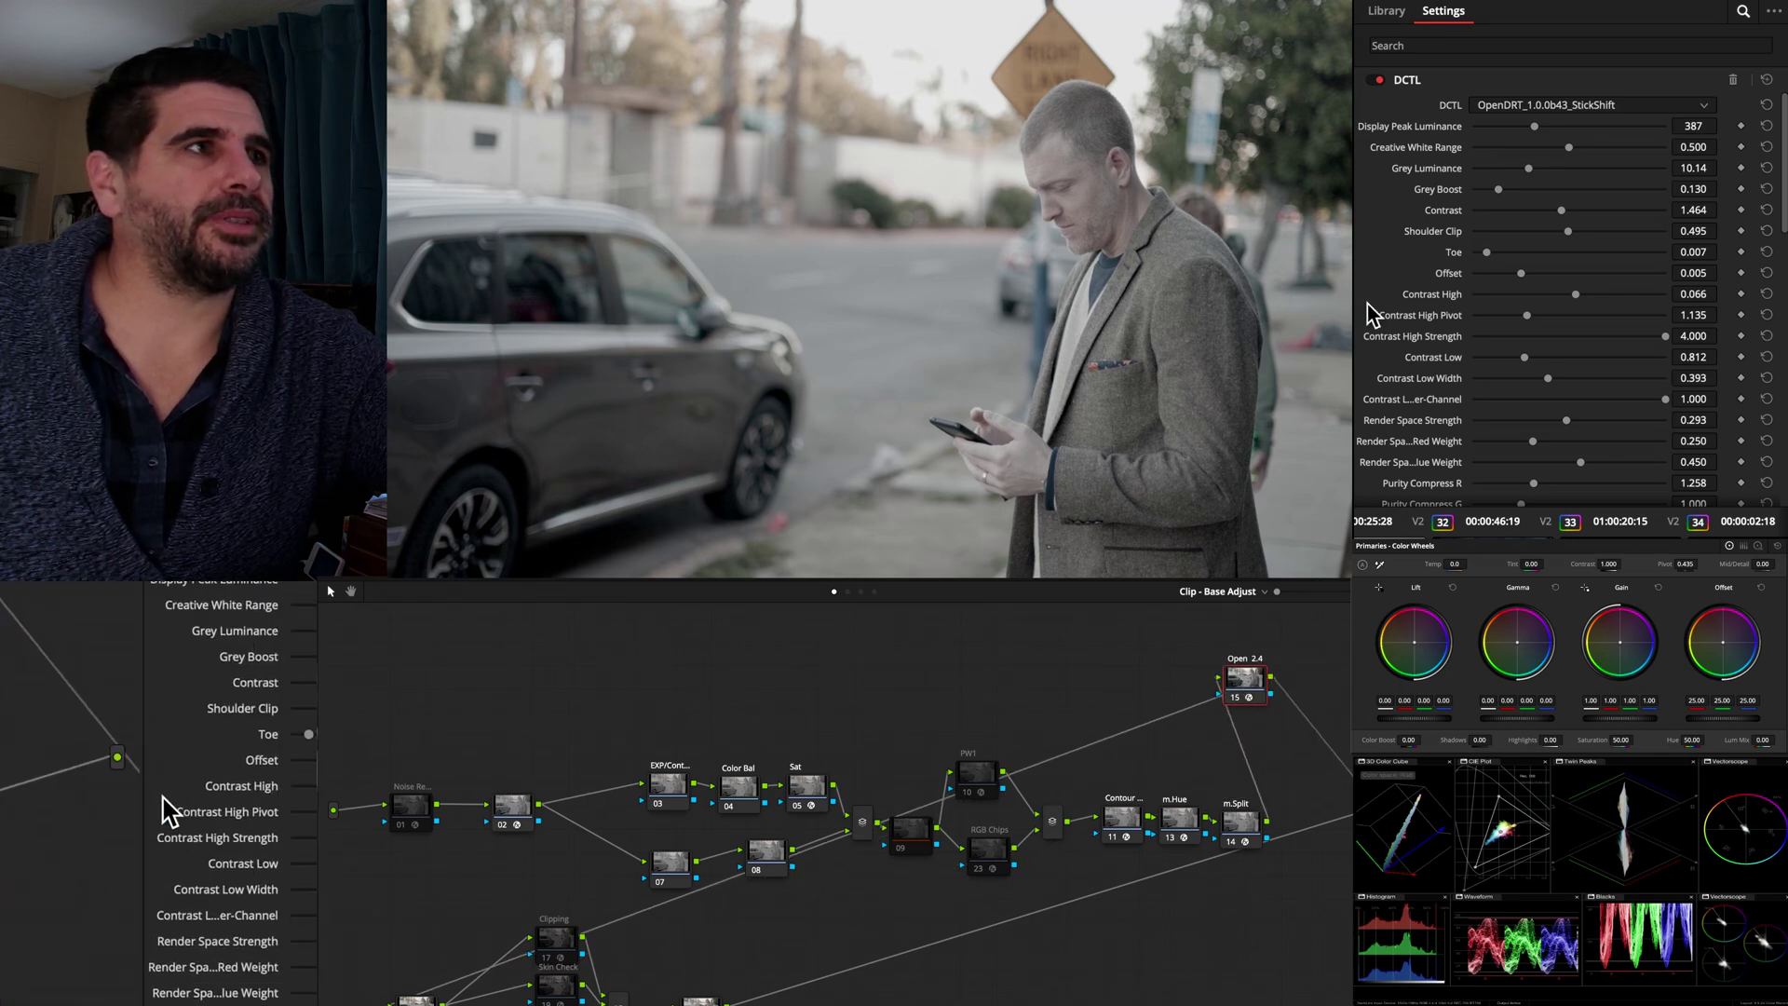
Add a Layer Mixer node to the graph, with a new node 25 feeding it
{"action": "right_click", "coordinate": [1267, 762]}
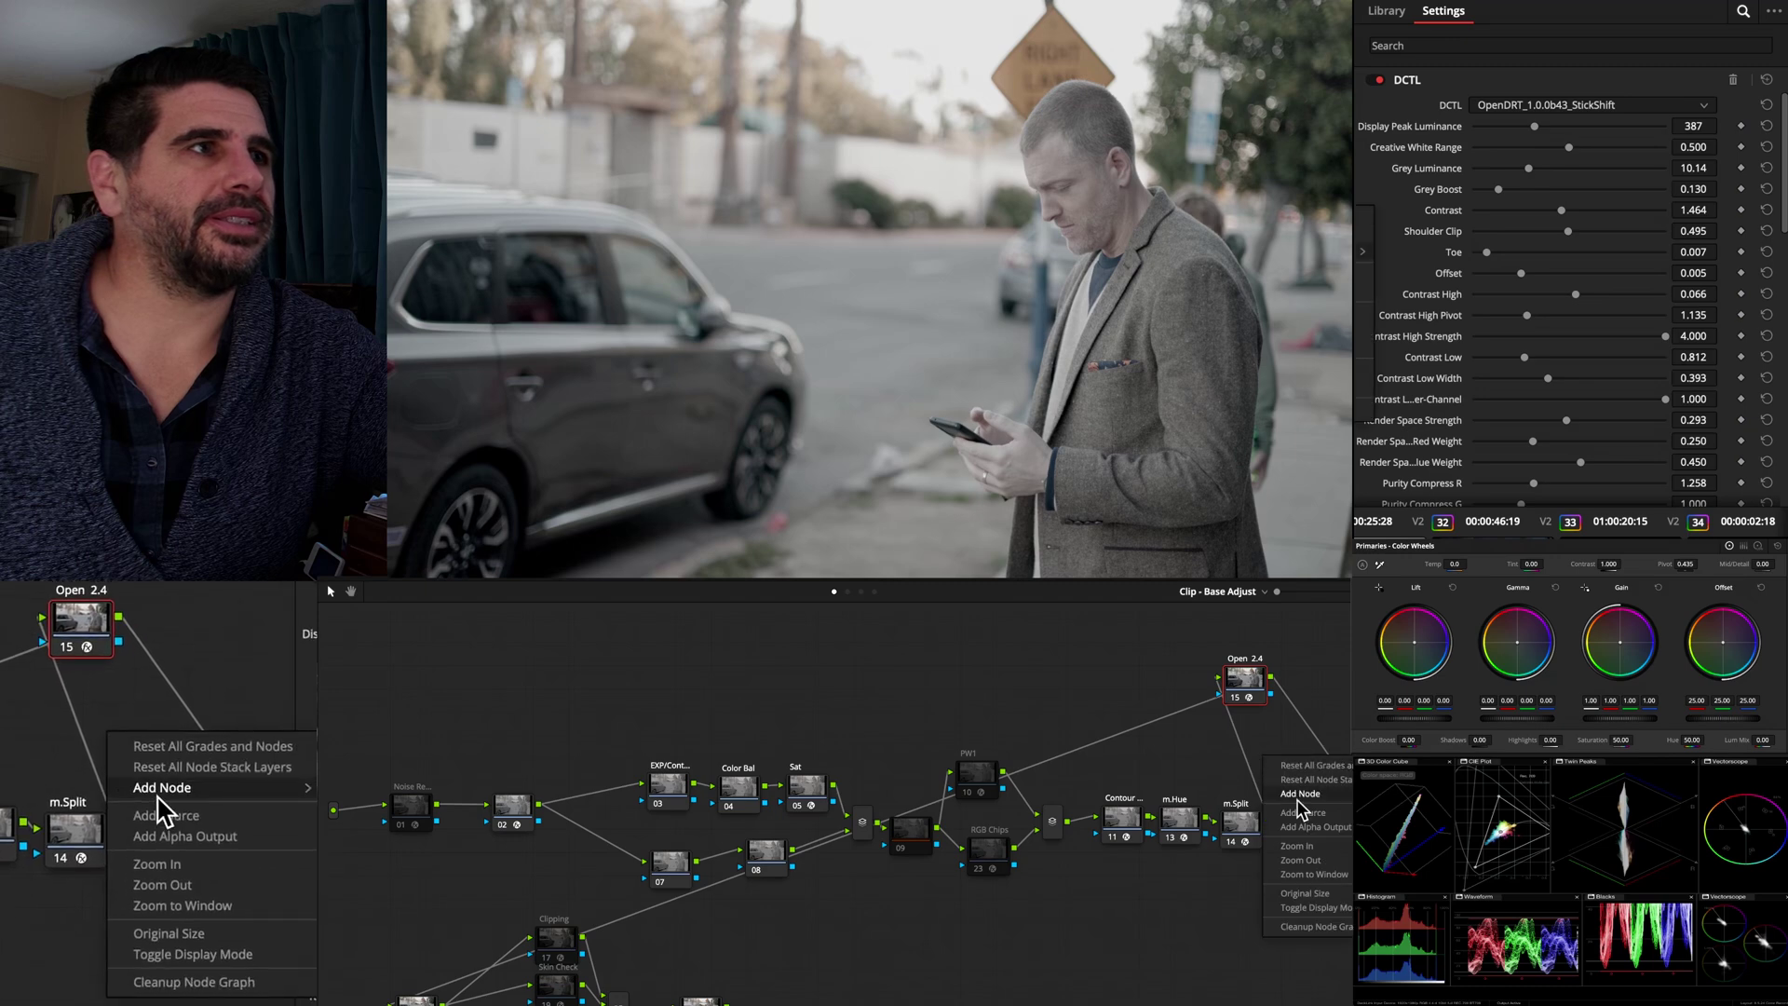
{"action": "mouse_move", "coordinate": [1309, 803]}
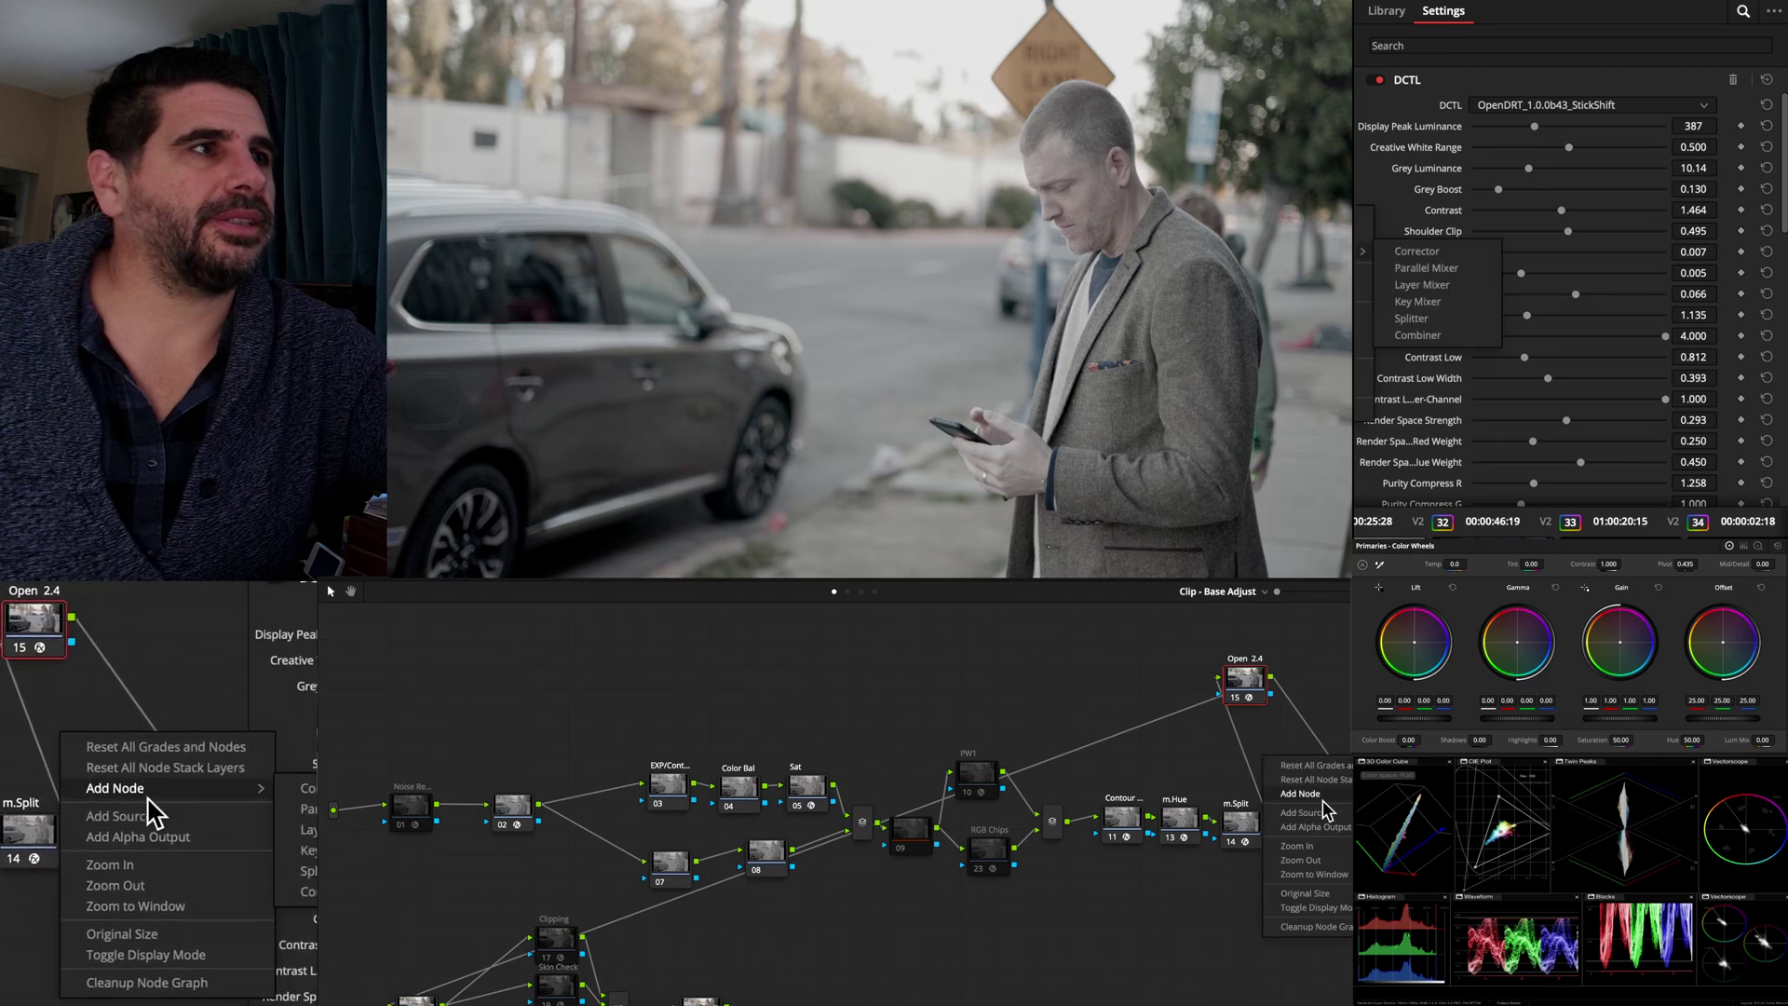
{"action": "left_click", "coordinate": [1420, 285]}
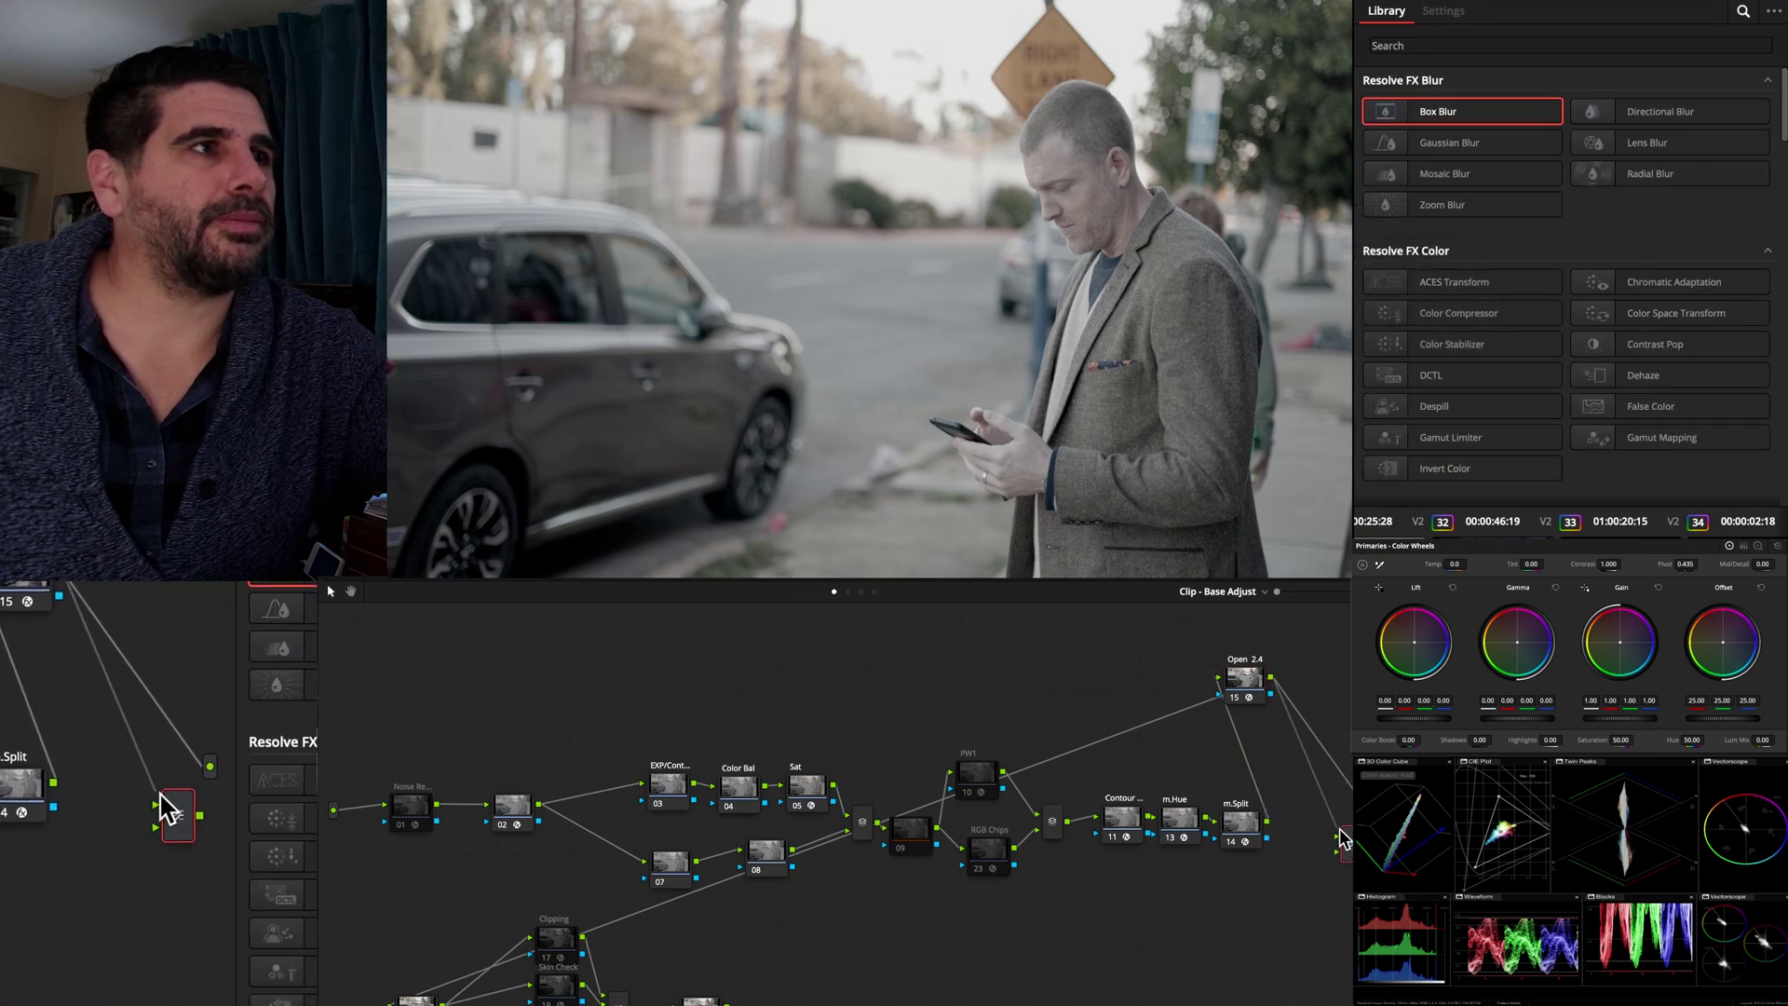
{"action": "key", "text": "alt+s"}
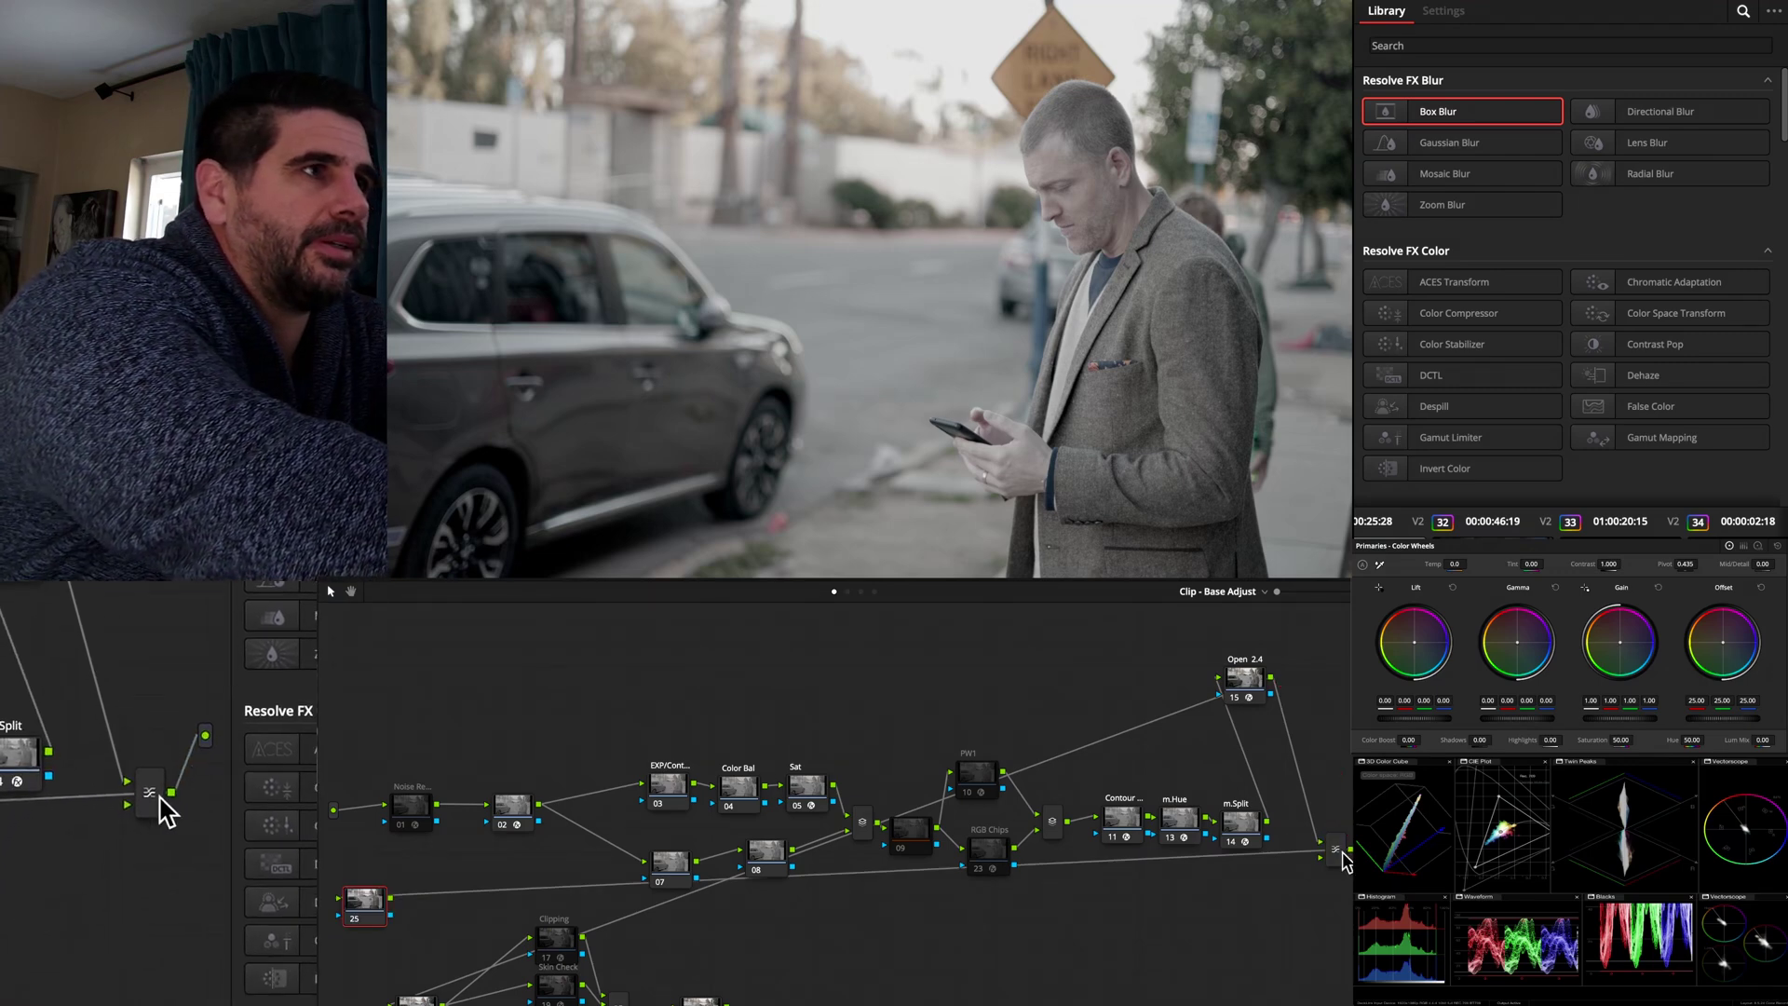
Place node 25 beside the mixer, move m.Split below m.Hue, and lower Open 2.4 slightly
{"action": "left_click", "coordinate": [164, 806]}
{"action": "left_click_drag", "start_coordinate": [359, 917], "coordinate": [1304, 908]}
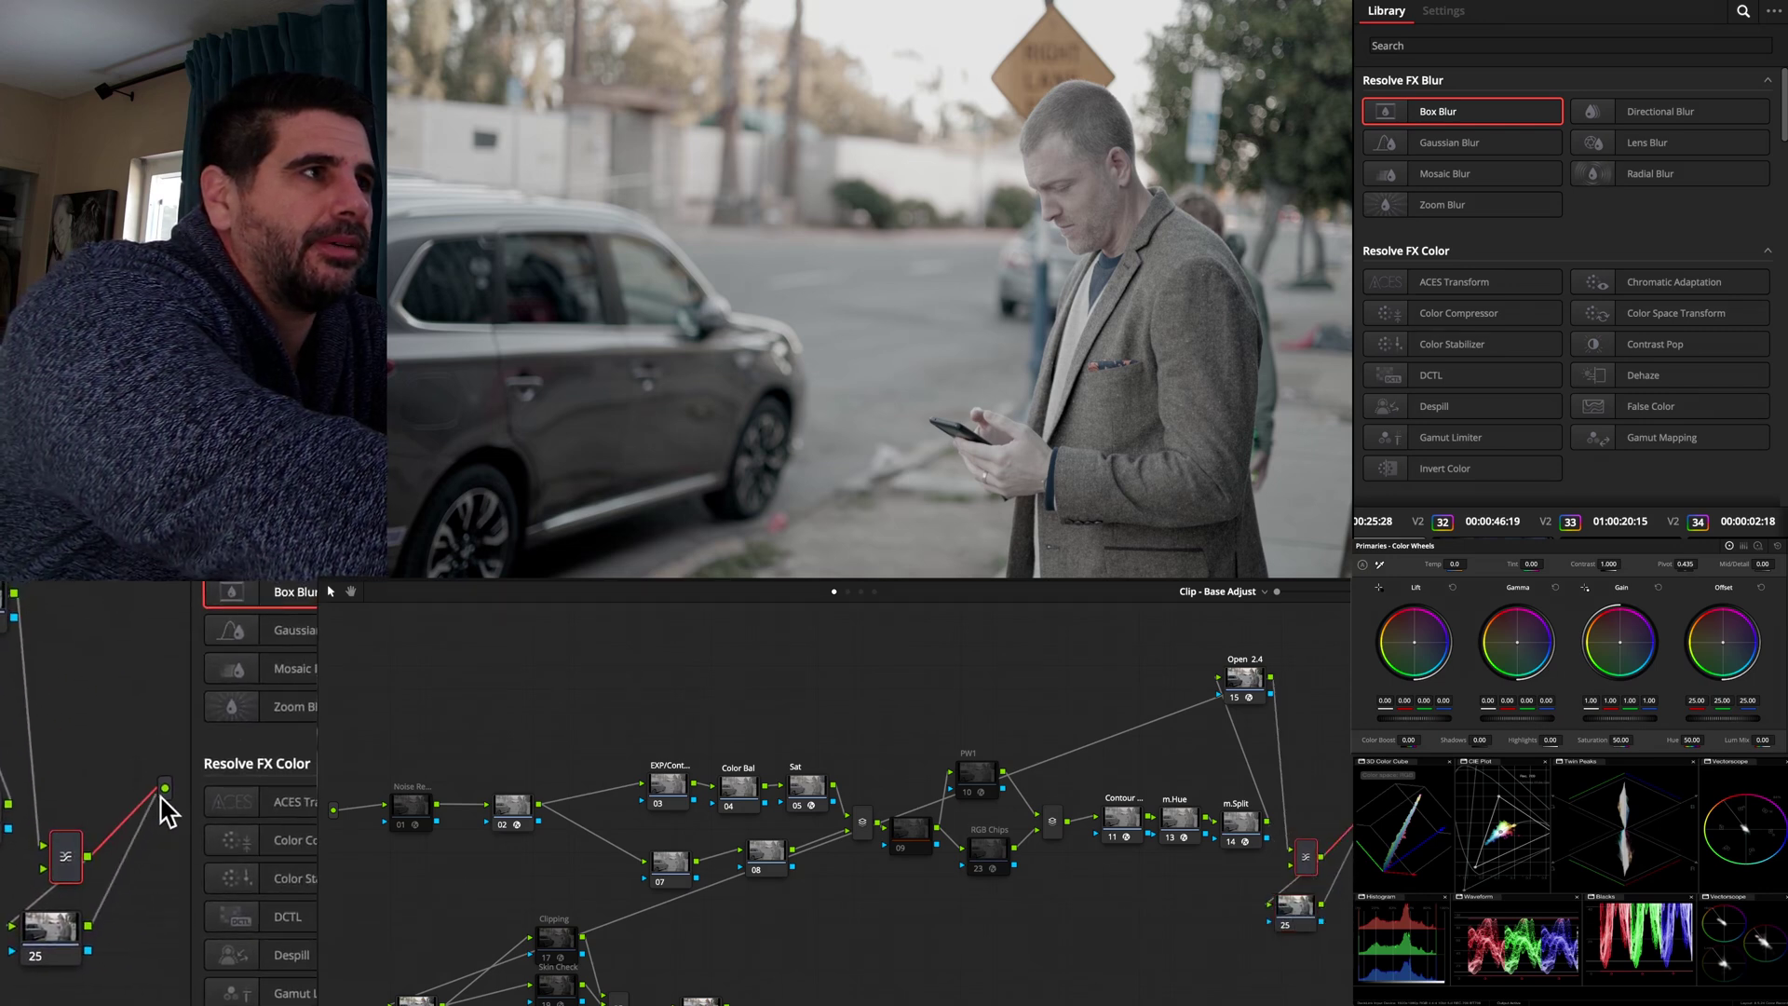
{"action": "left_click_drag", "start_coordinate": [1241, 823], "coordinate": [1176, 866]}
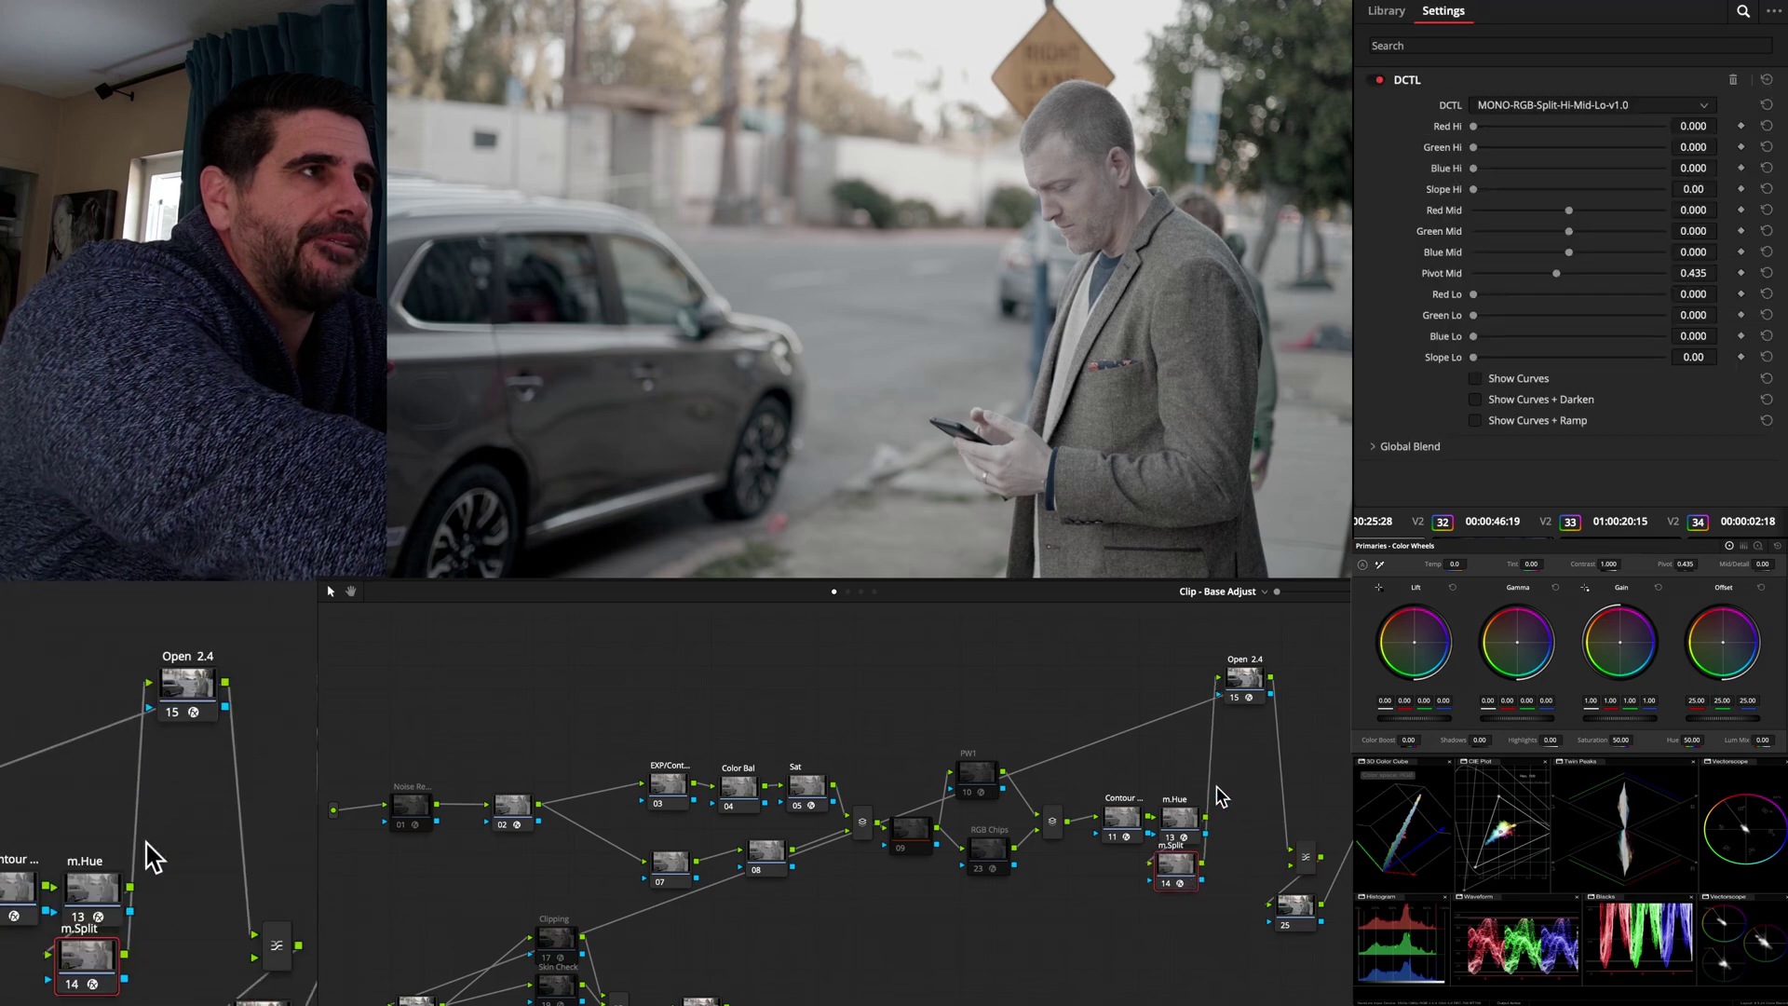
{"action": "left_click", "coordinate": [1238, 691]}
{"action": "left_click_drag", "start_coordinate": [1231, 693], "coordinate": [1234, 725]}
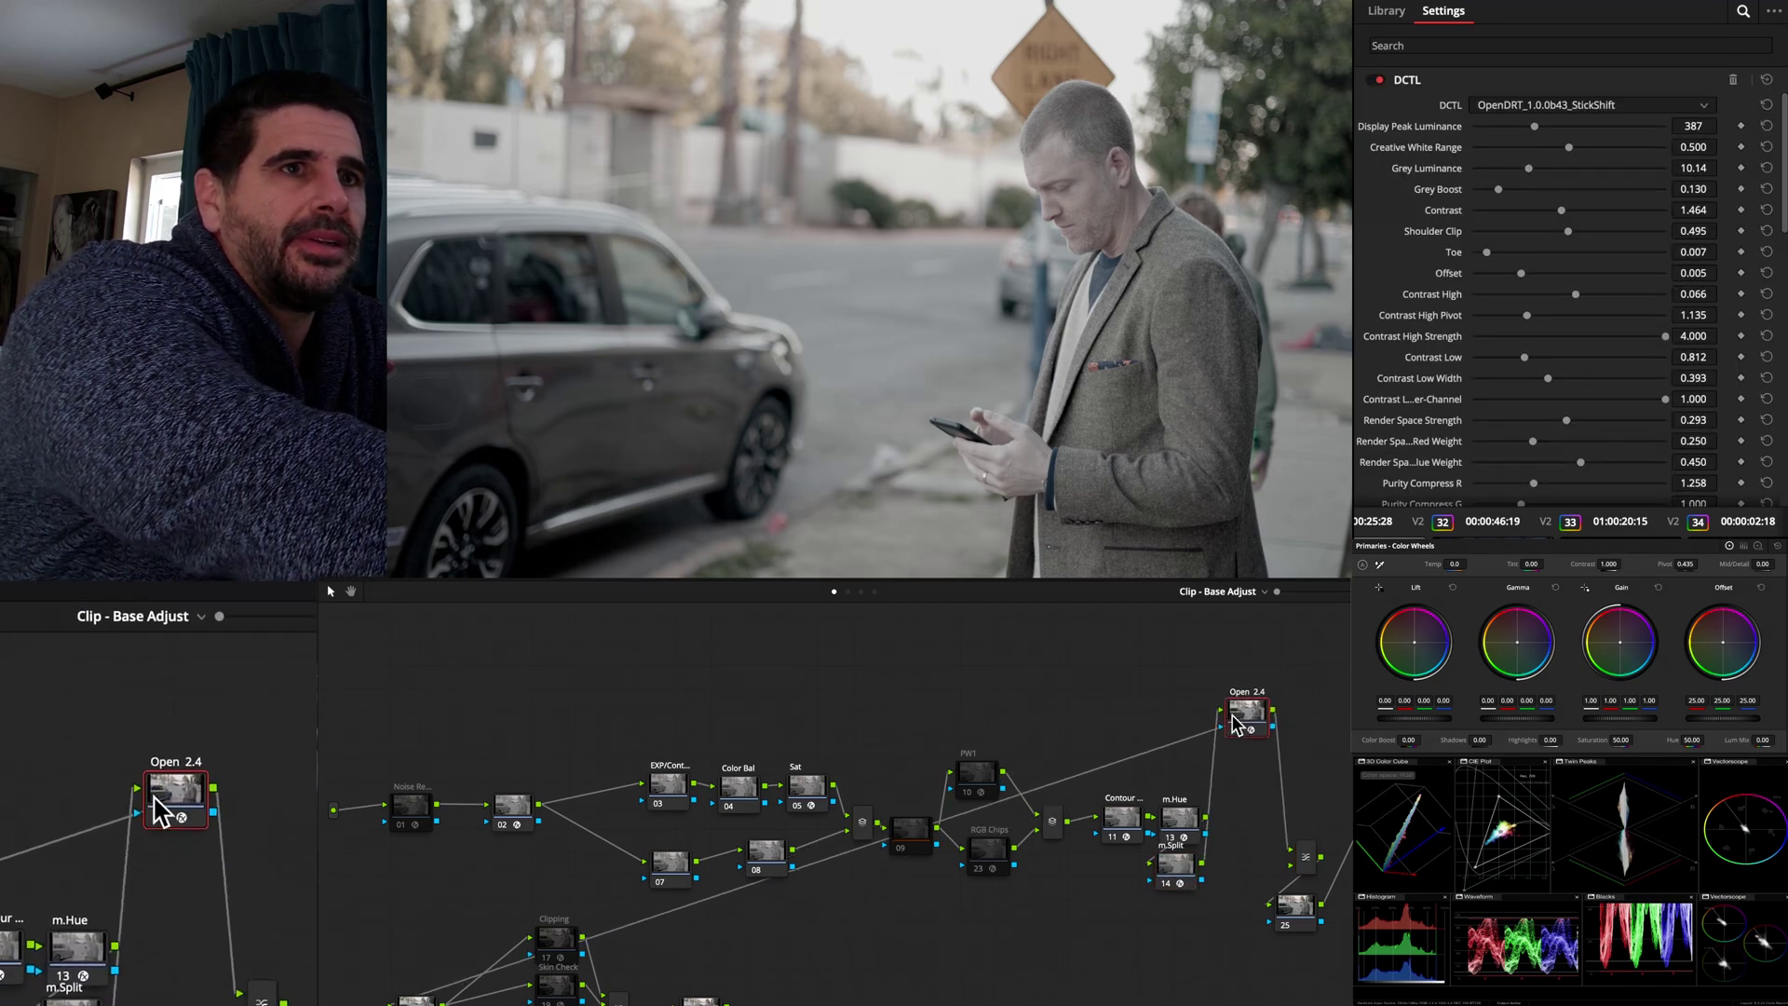
Add corrector node 26, link its output into the Layer Mixer, and select StickShift node 15
{"action": "right_click", "coordinate": [1197, 926]}
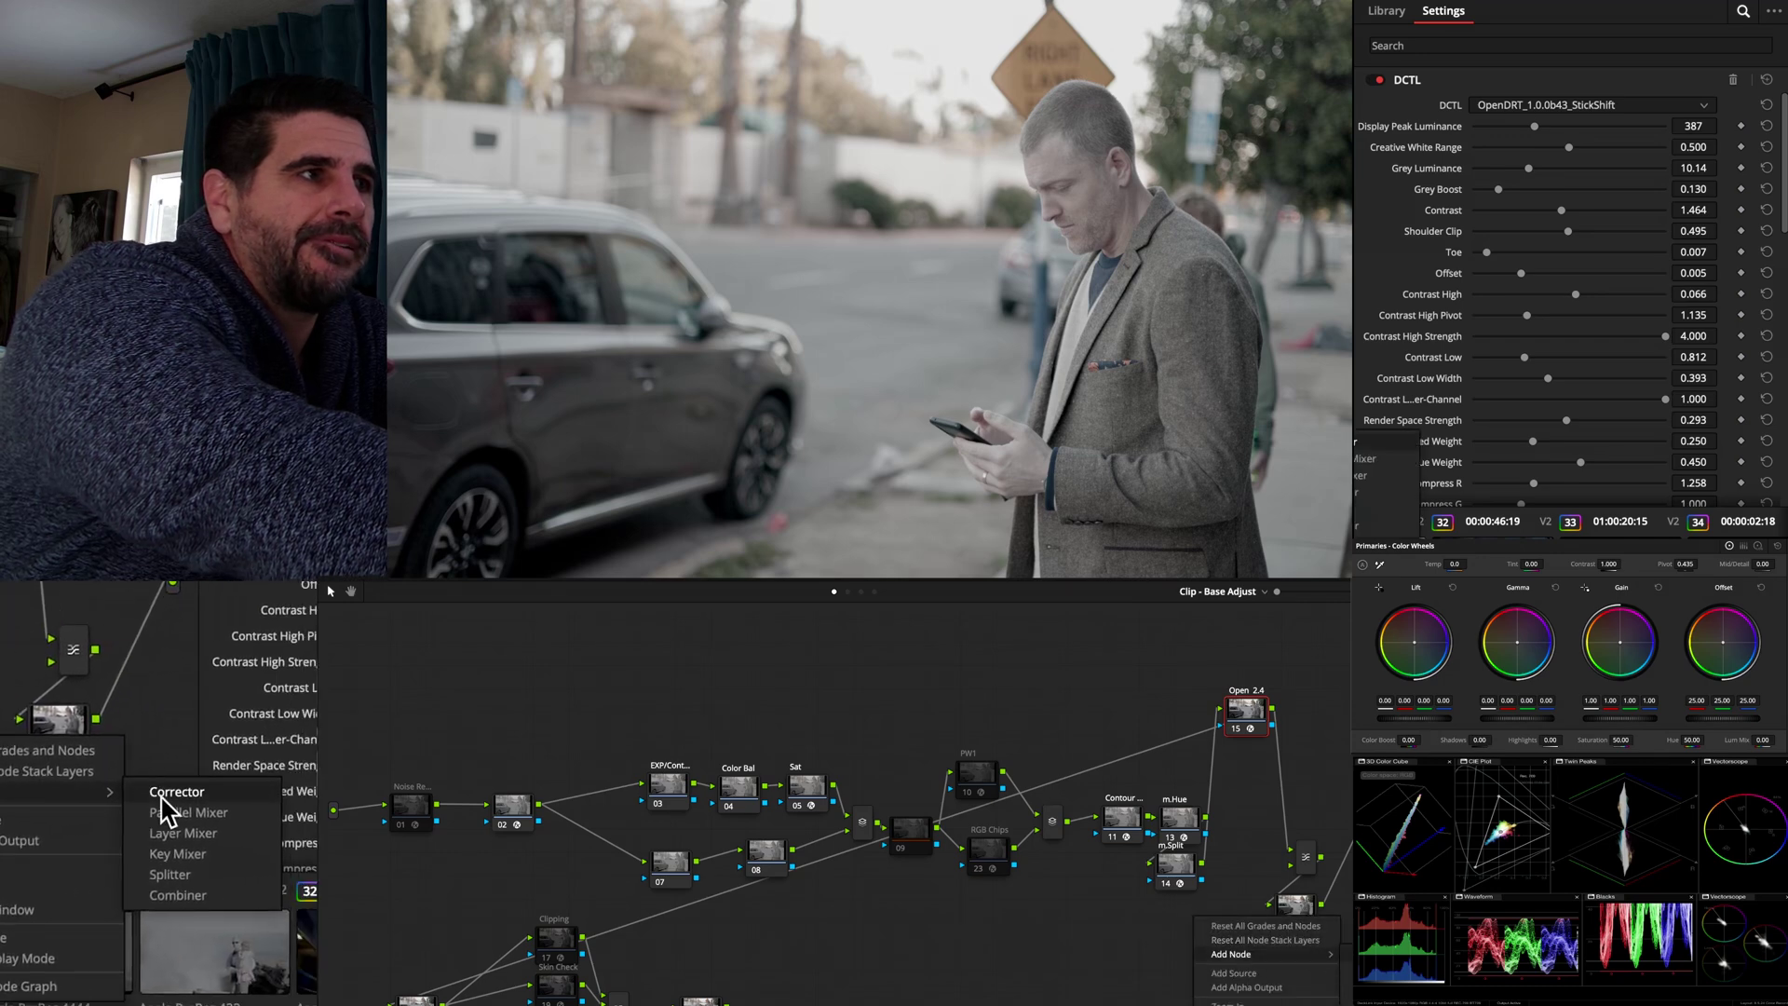
{"action": "left_click", "coordinate": [1244, 925]}
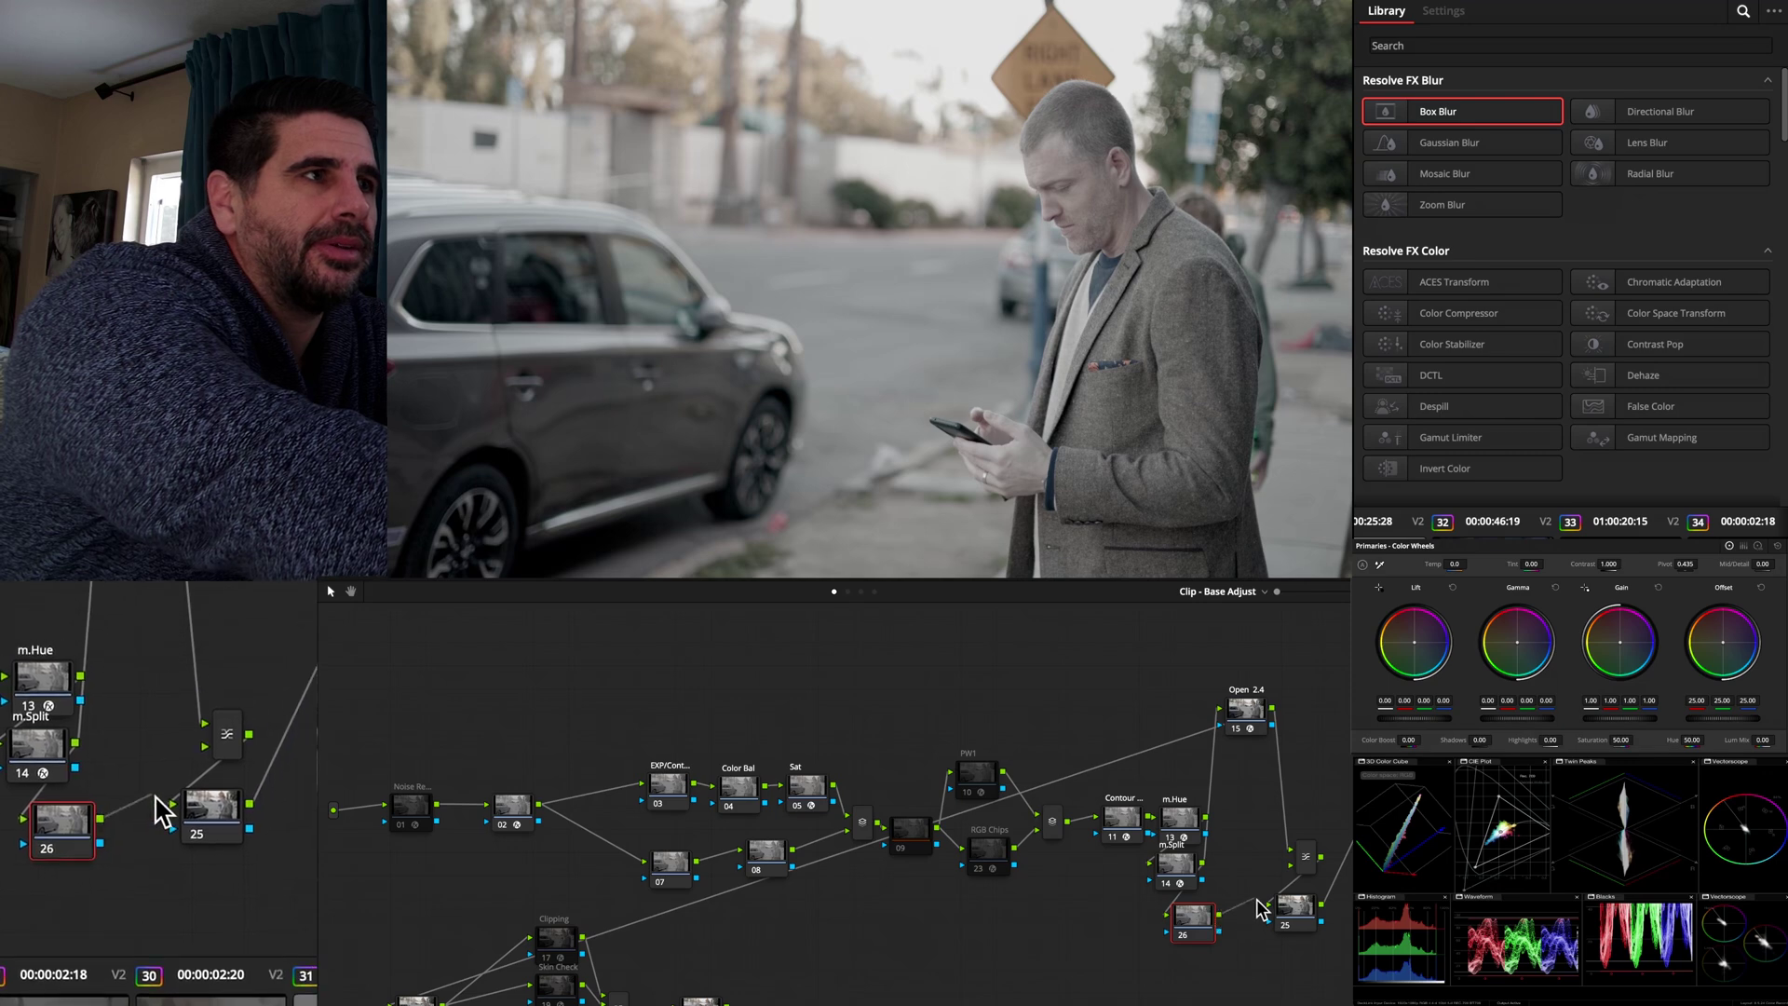
{"action": "left_click_drag", "start_coordinate": [1218, 915], "coordinate": [1293, 868]}
{"action": "left_click", "coordinate": [1246, 727]}
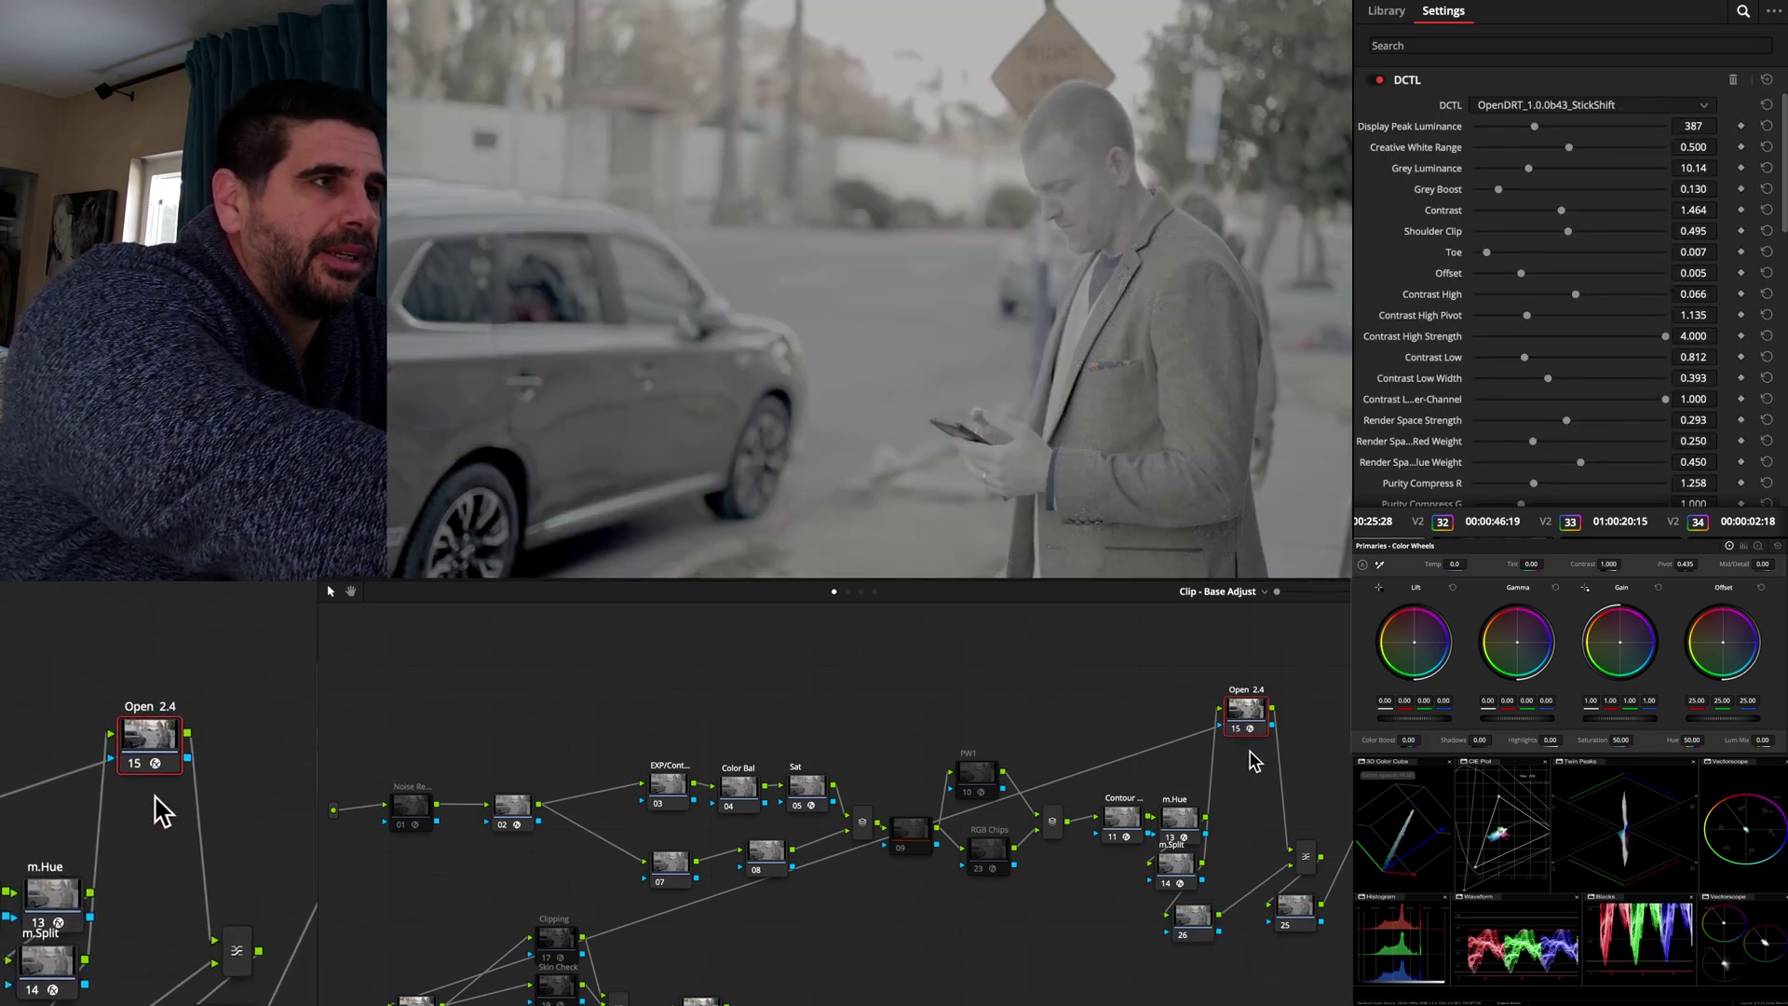
Paste the Open 2.4 grade onto node 26, using plain OpenDRT with DaVinci Intermediate input
{"action": "left_click", "coordinate": [1193, 925]}
{"action": "key", "text": "ctrl+v"}
{"action": "left_click", "coordinate": [1522, 106]}
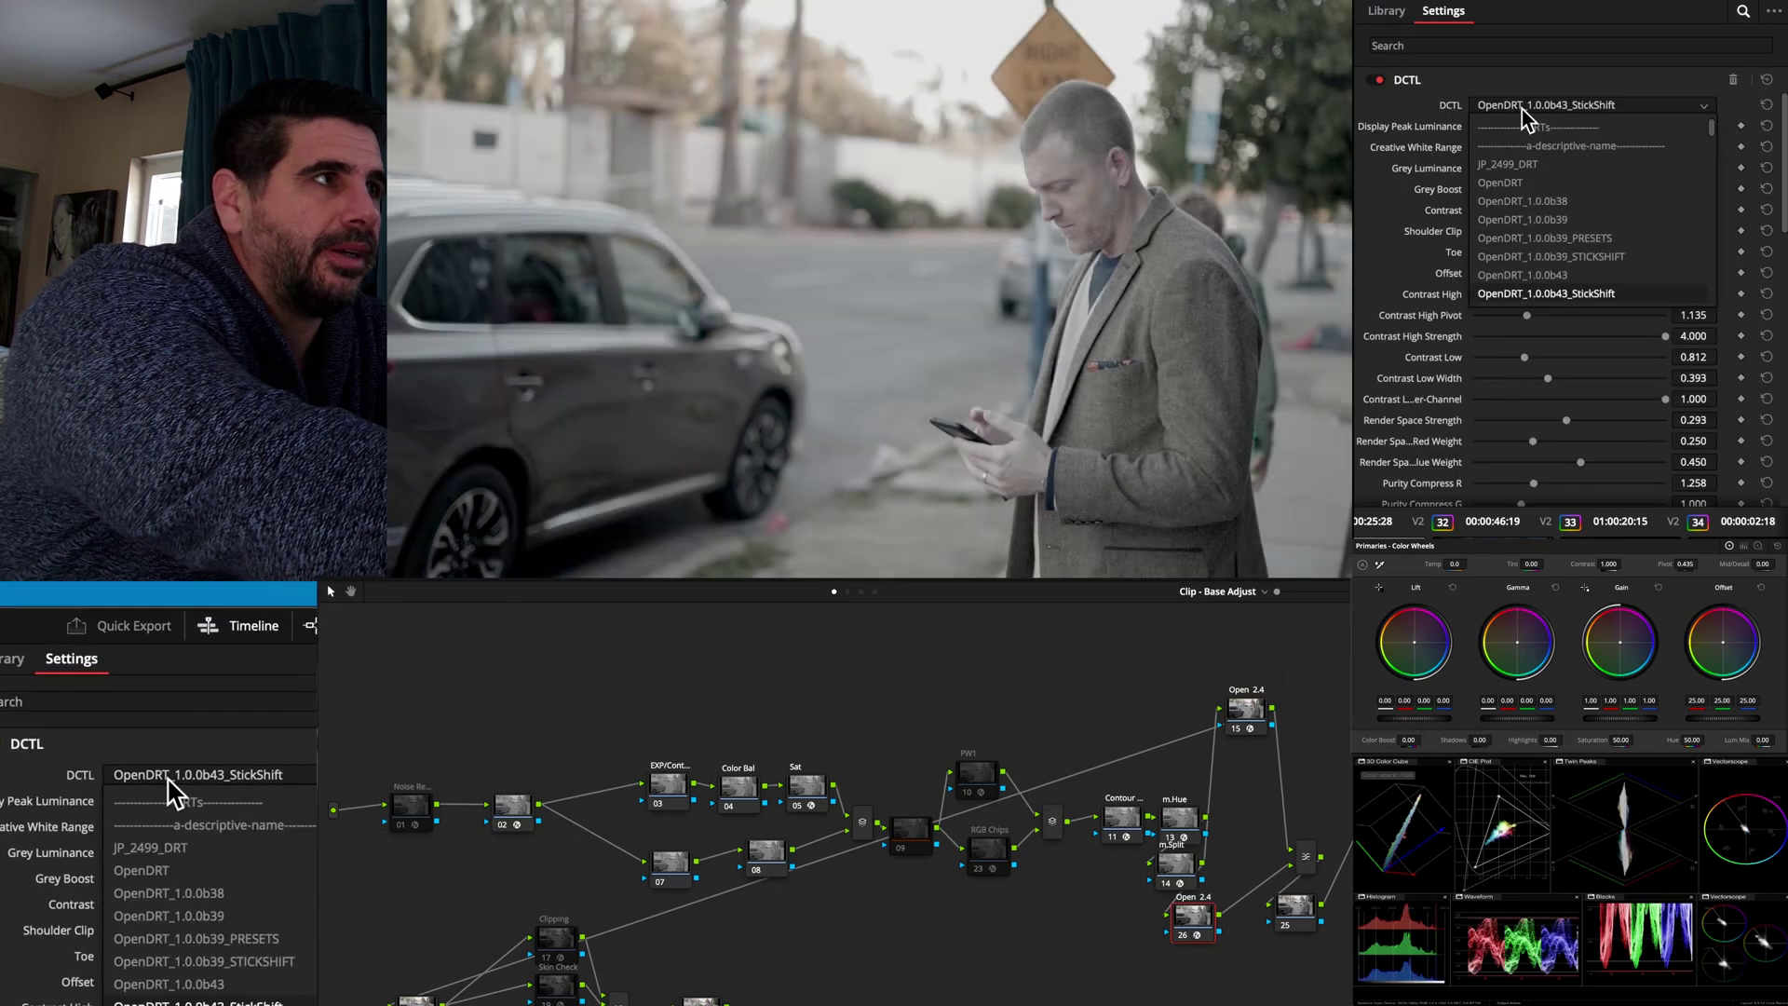
{"action": "left_click", "coordinate": [1537, 182]}
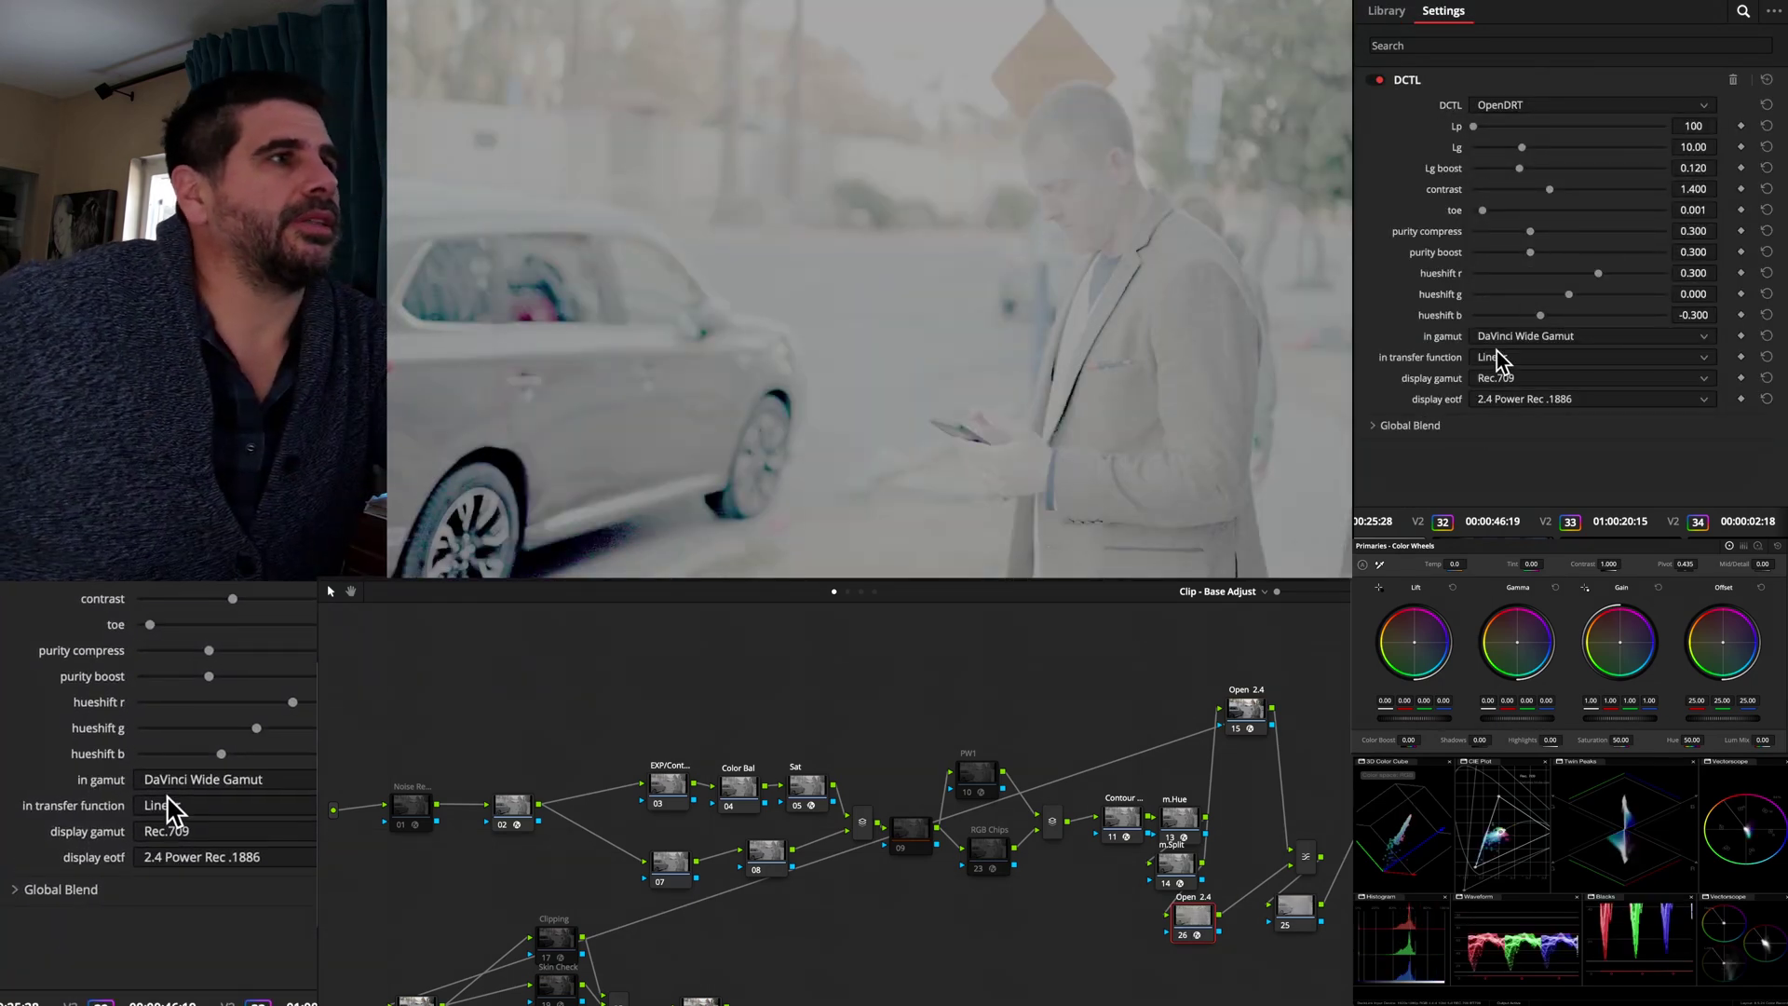
{"action": "left_click", "coordinate": [1498, 359]}
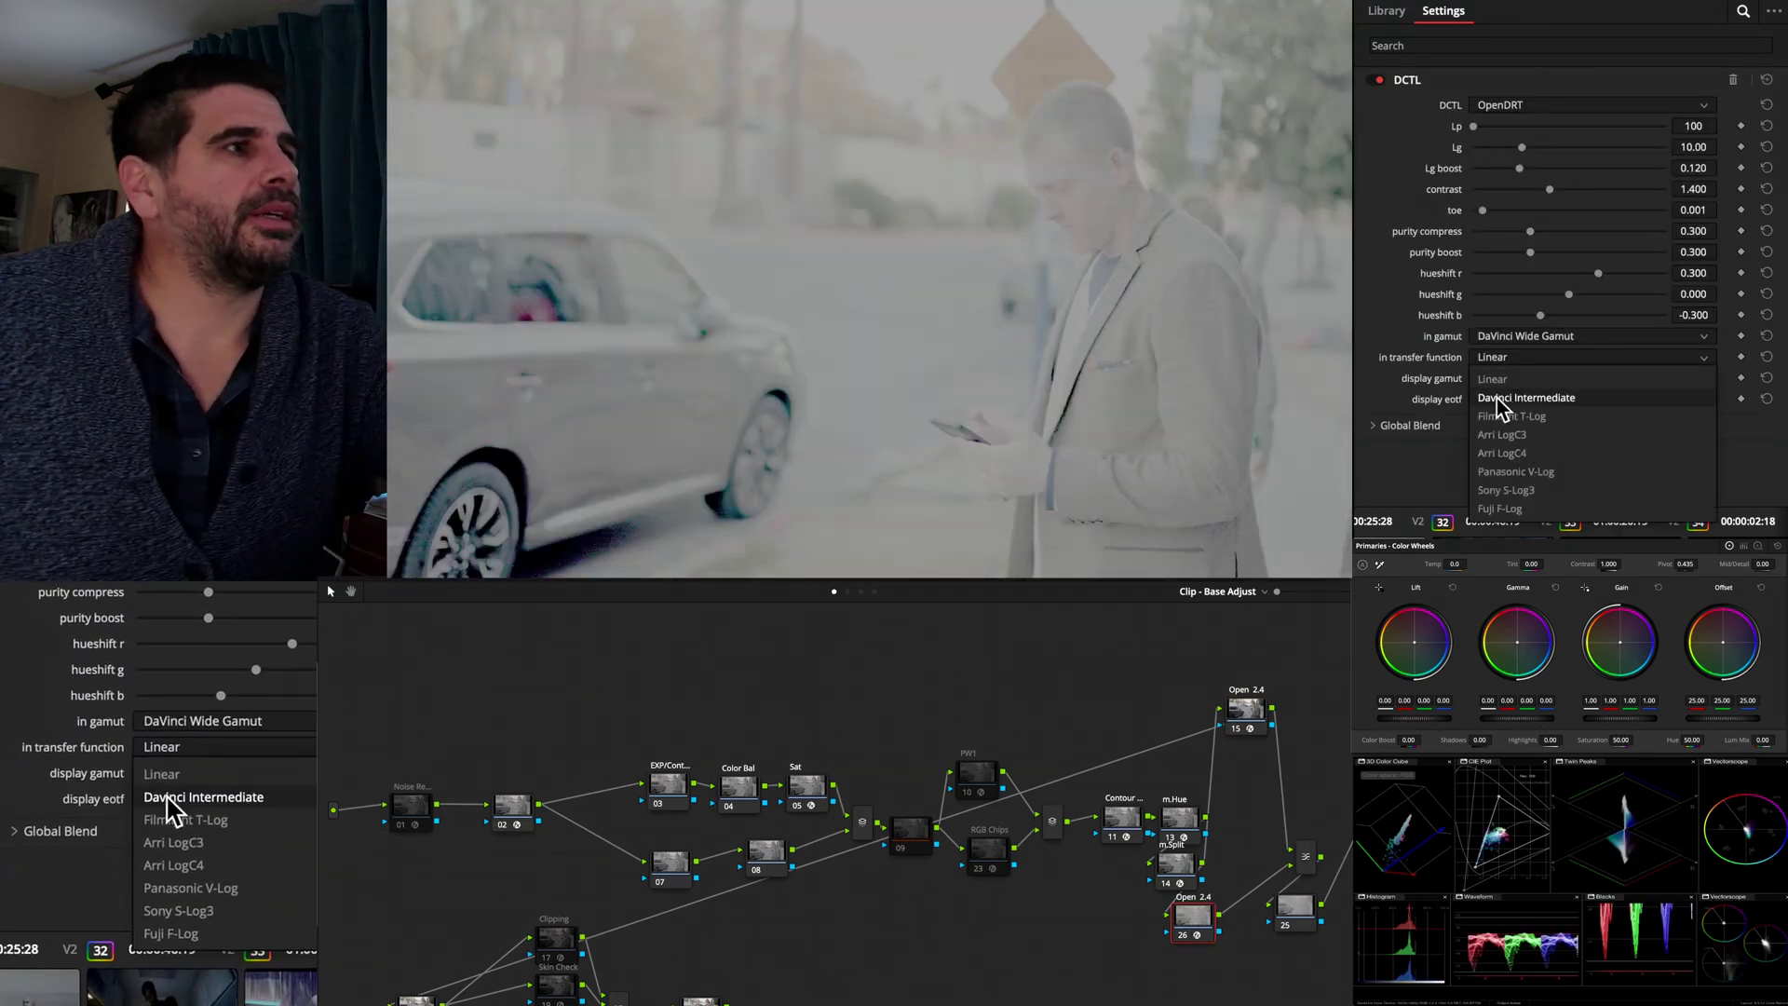
{"action": "left_click", "coordinate": [1484, 398]}
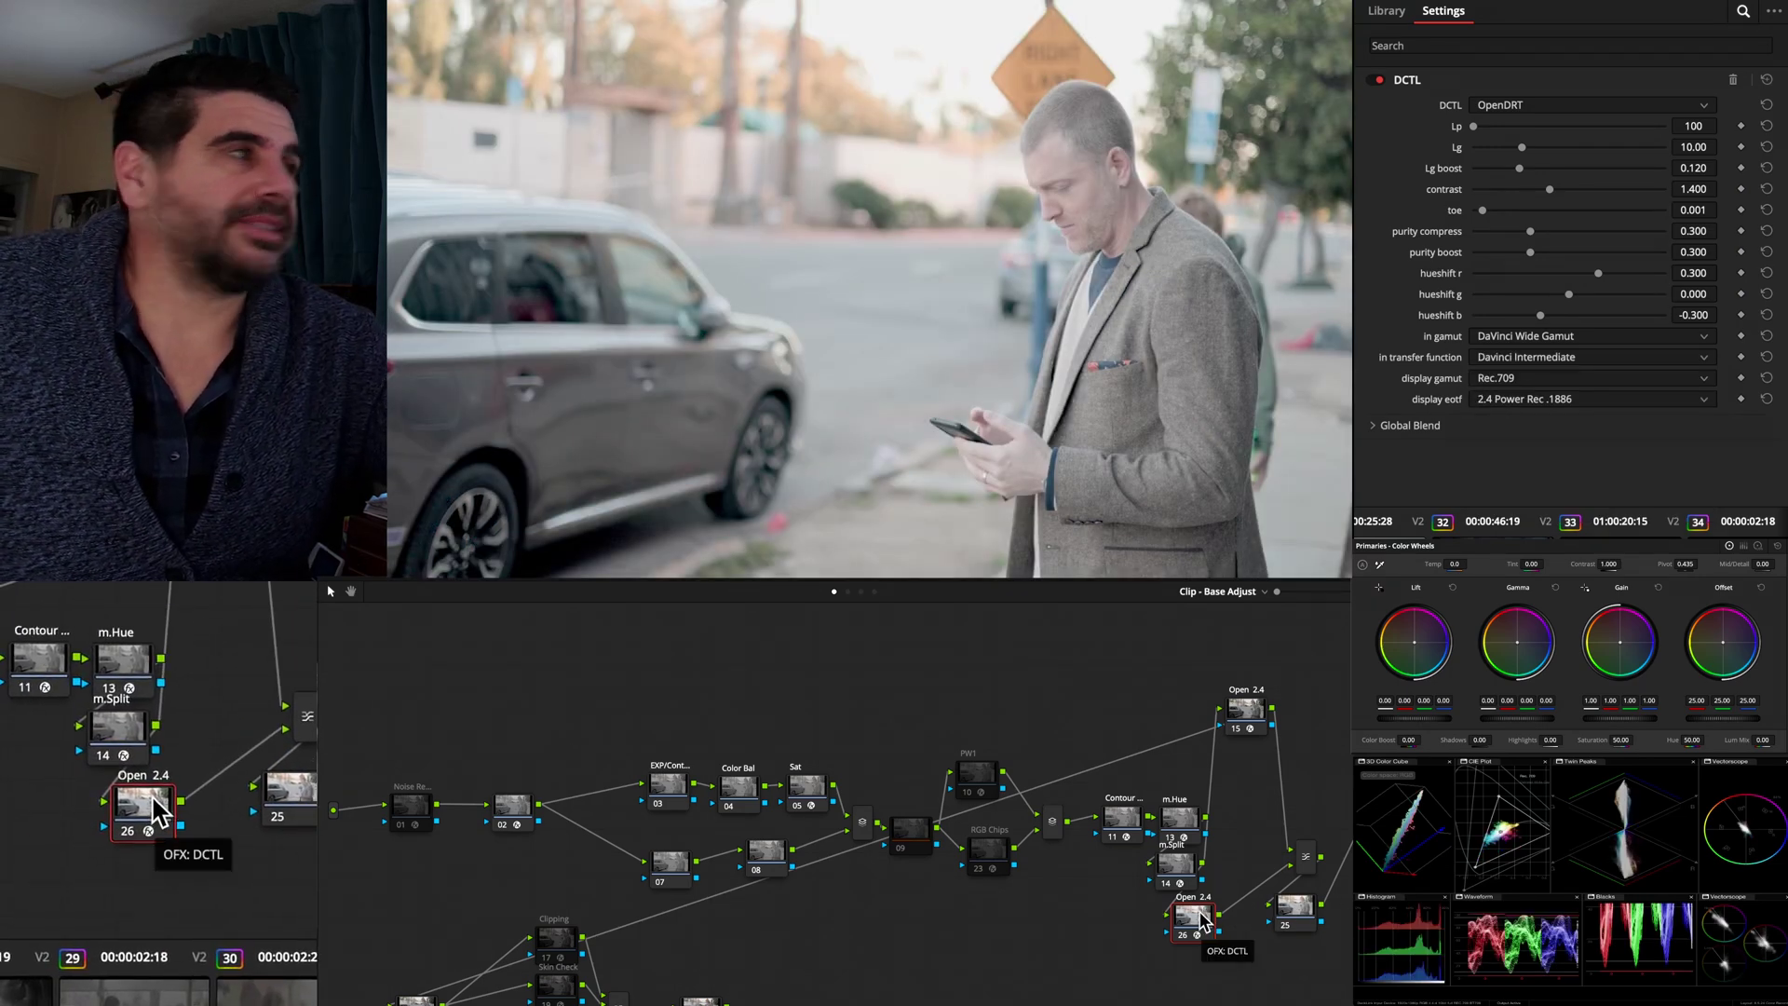
Raise the Contour node's curve contrast from 1.000 to 1.035
{"action": "left_click", "coordinate": [1122, 821]}
{"action": "left_click_drag", "start_coordinate": [1122, 821], "coordinate": [1088, 837]}
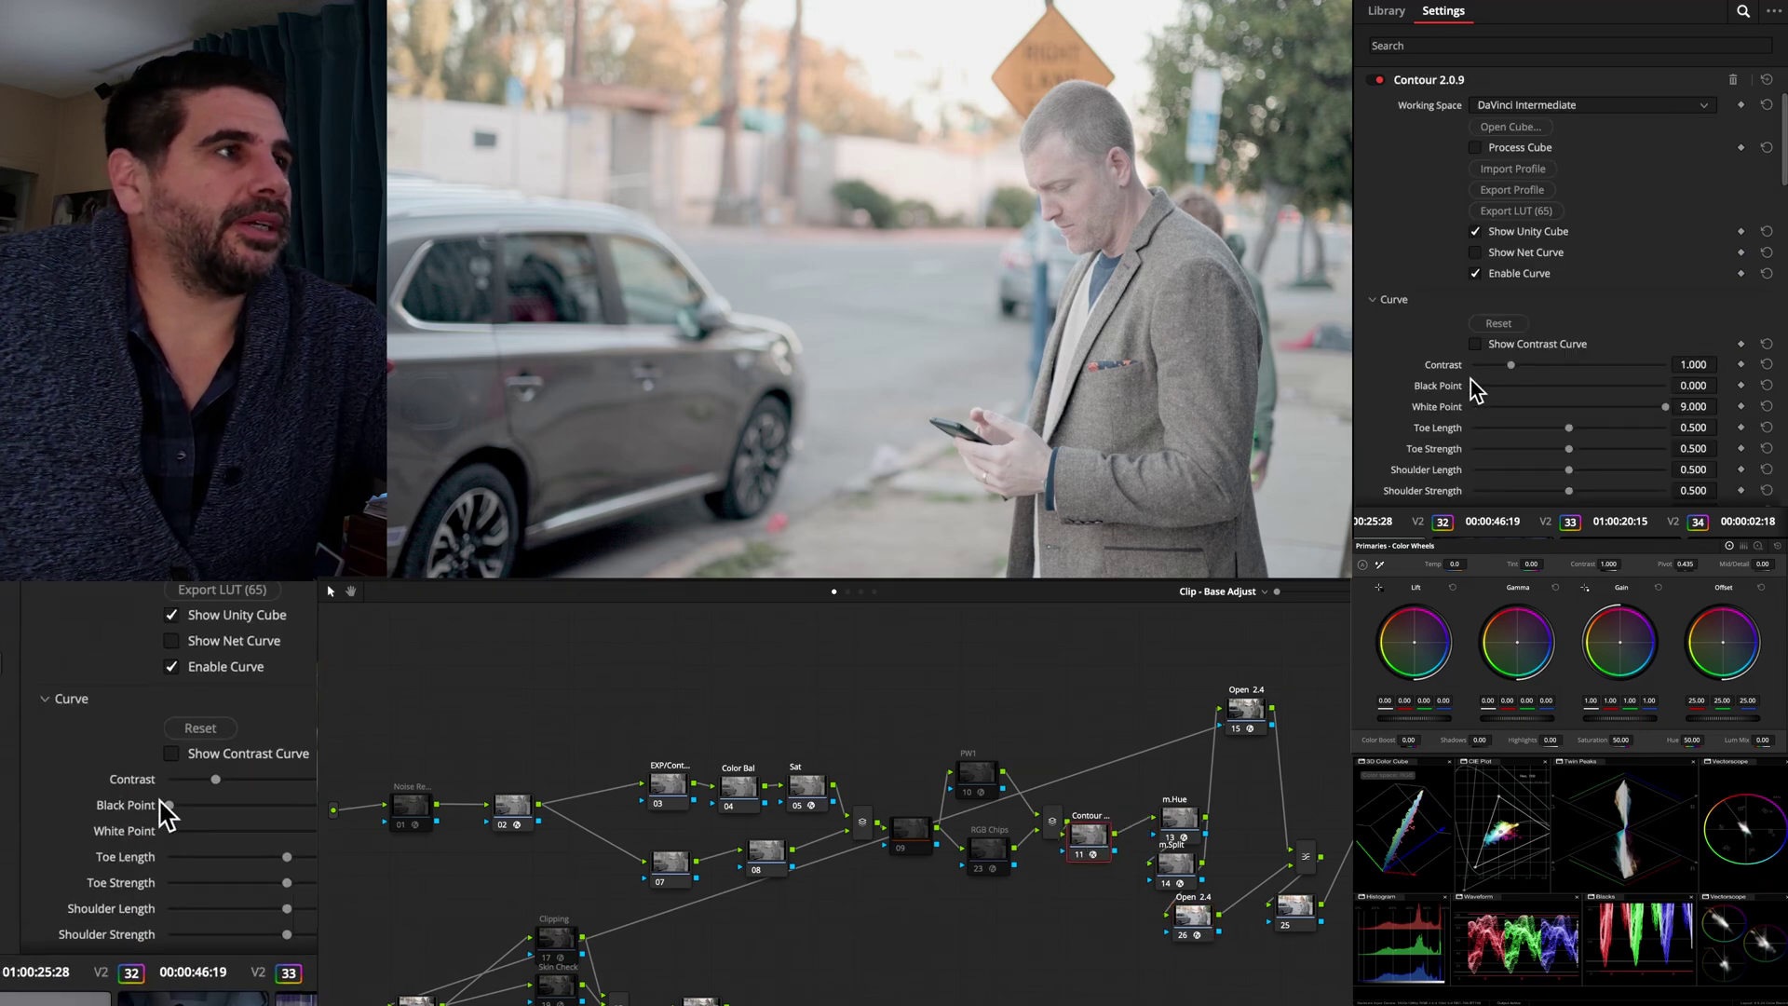
{"action": "mouse_move", "coordinate": [1511, 366]}
{"action": "left_mouse_down"}
{"action": "mouse_move", "coordinate": [1572, 375]}
{"action": "mouse_move", "coordinate": [1497, 391]}
{"action": "left_mouse_up"}
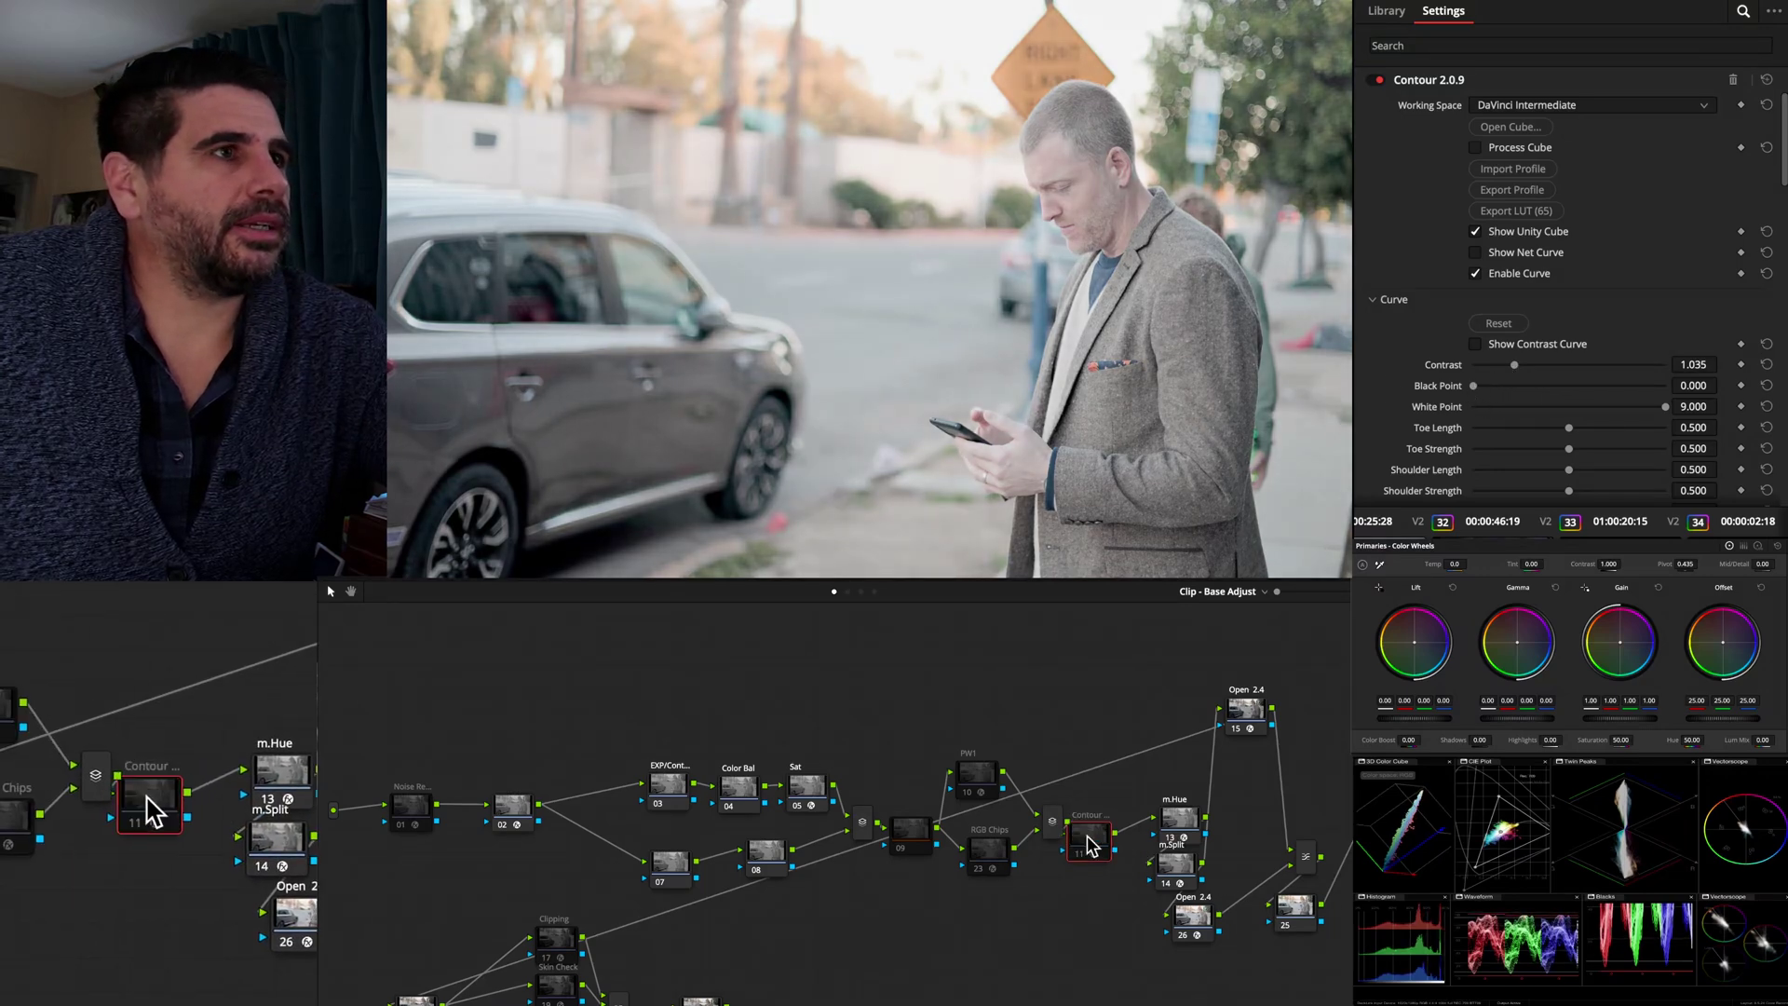
{"action": "left_click", "coordinate": [1195, 920]}
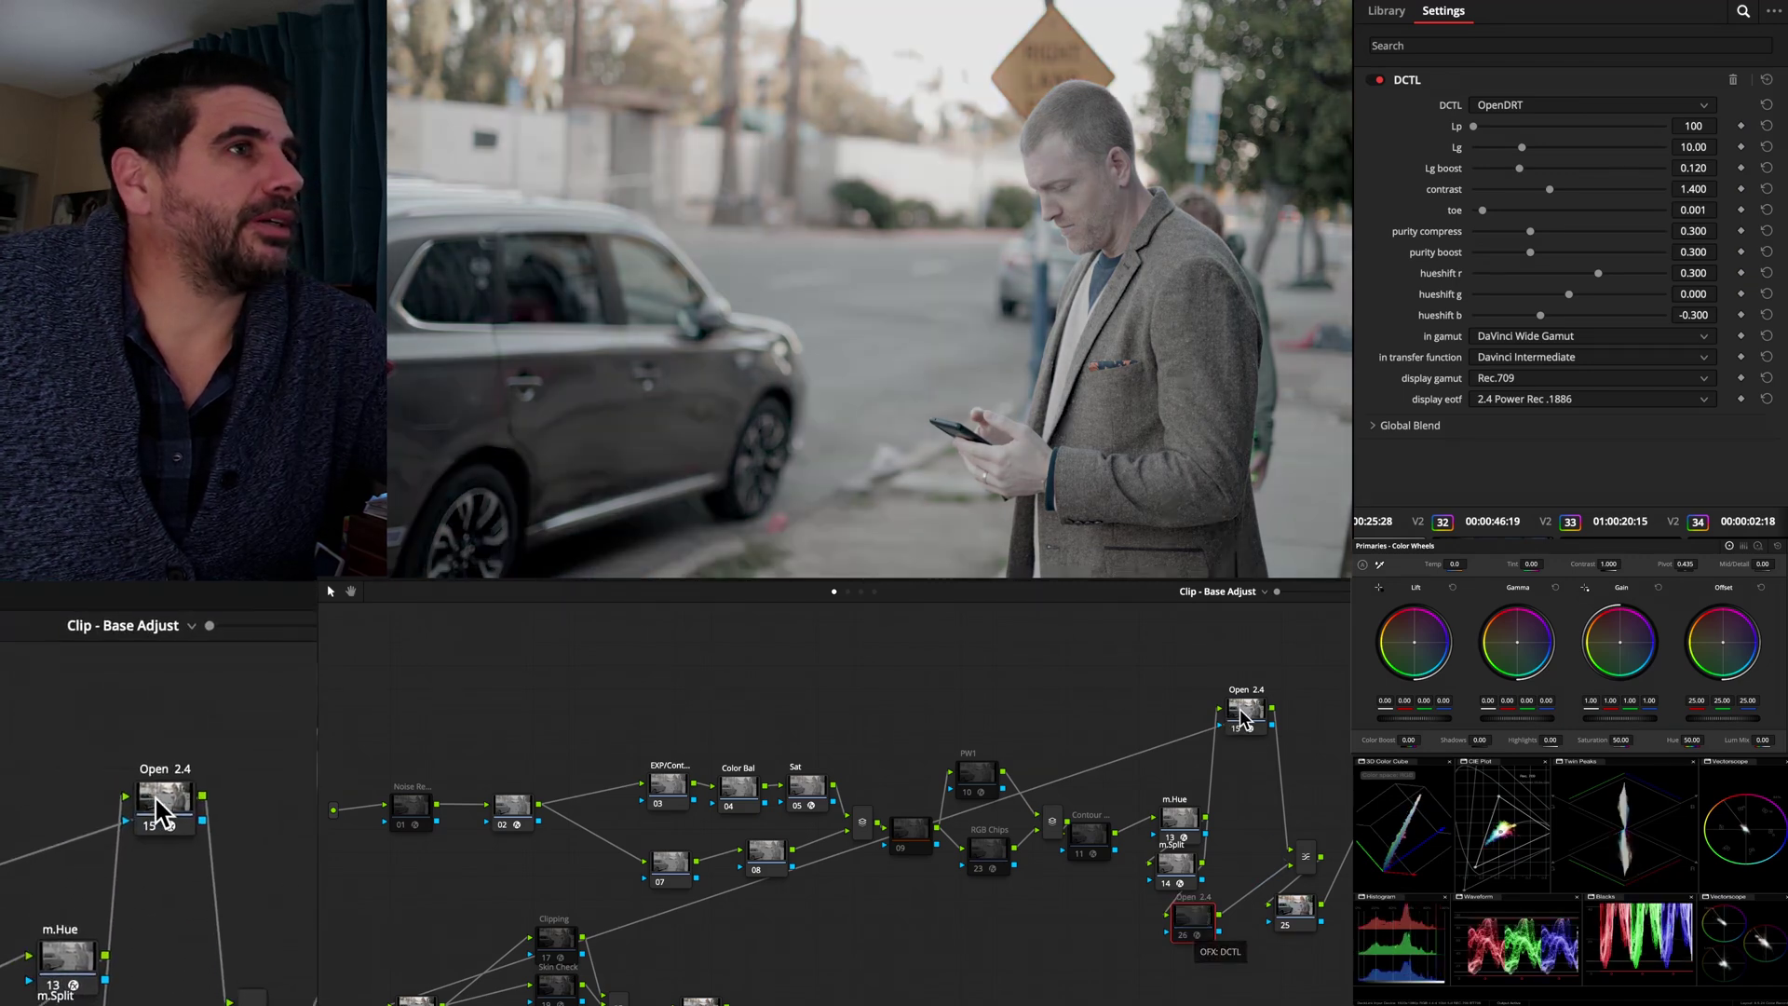
Nudge StickShift node 15's Brilliance R from -0.585 to about -0.576
{"action": "left_click", "coordinate": [1239, 717]}
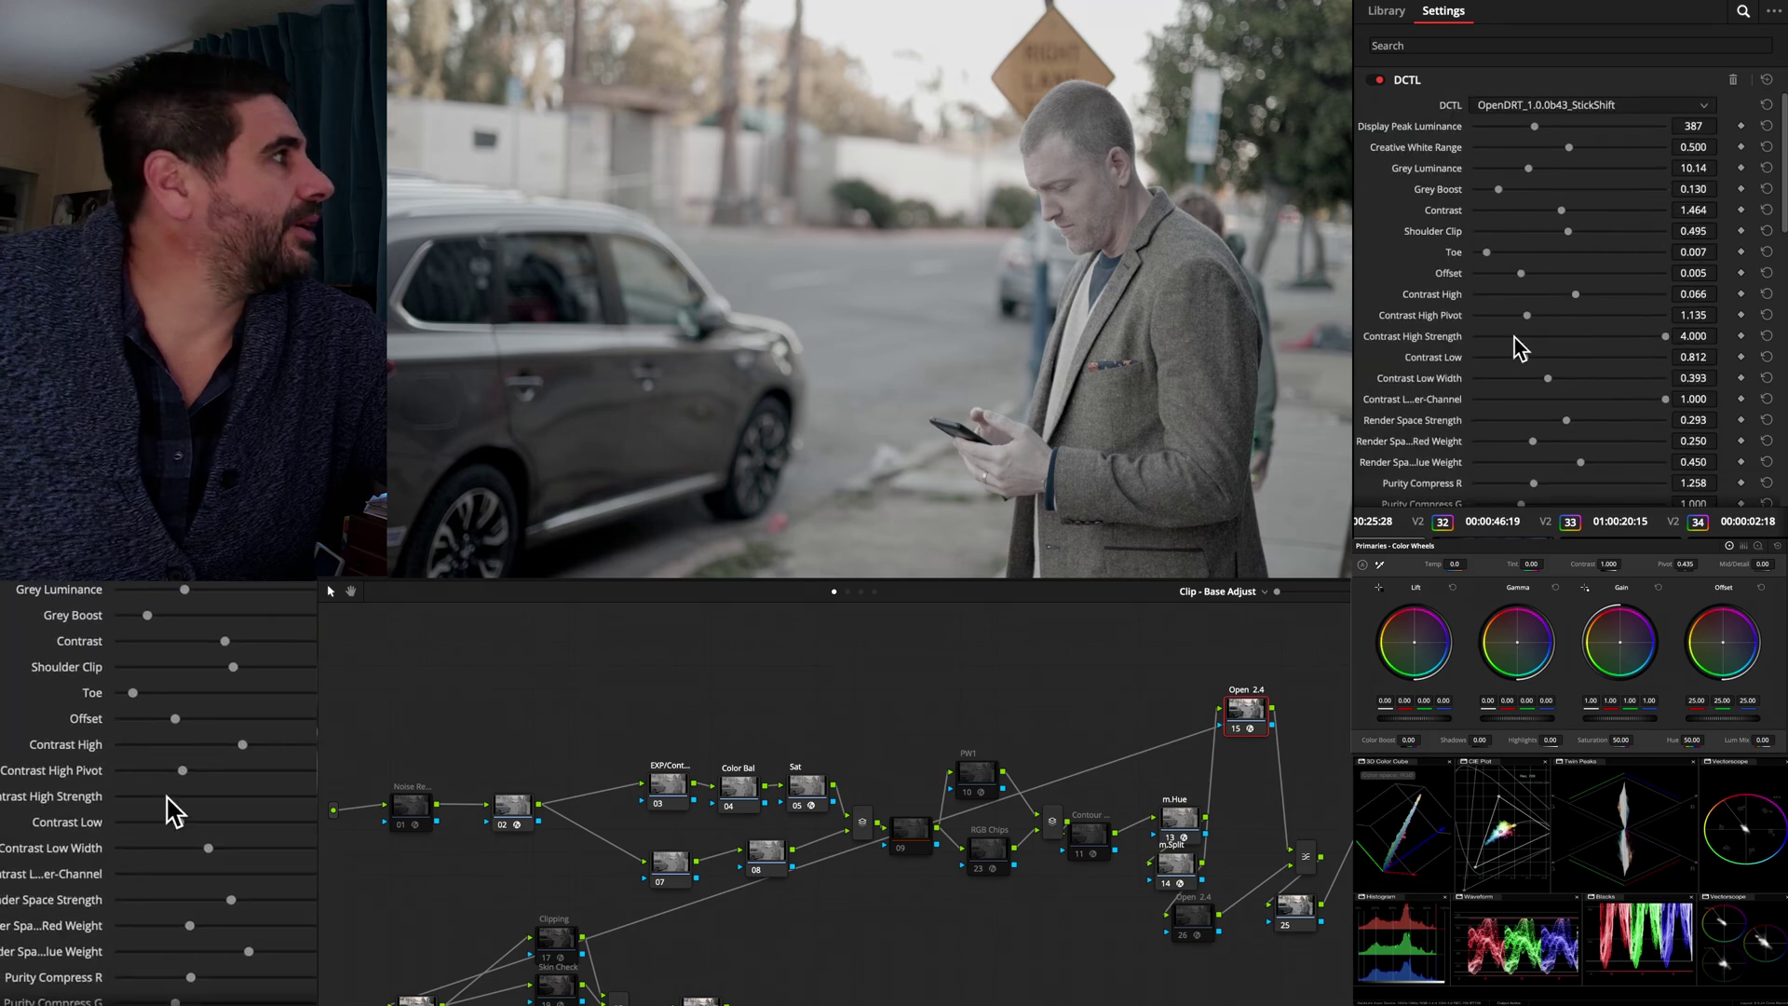
{"action": "scroll", "coordinate": [1532, 373], "scroll_direction": "down", "scroll_amount": 5}
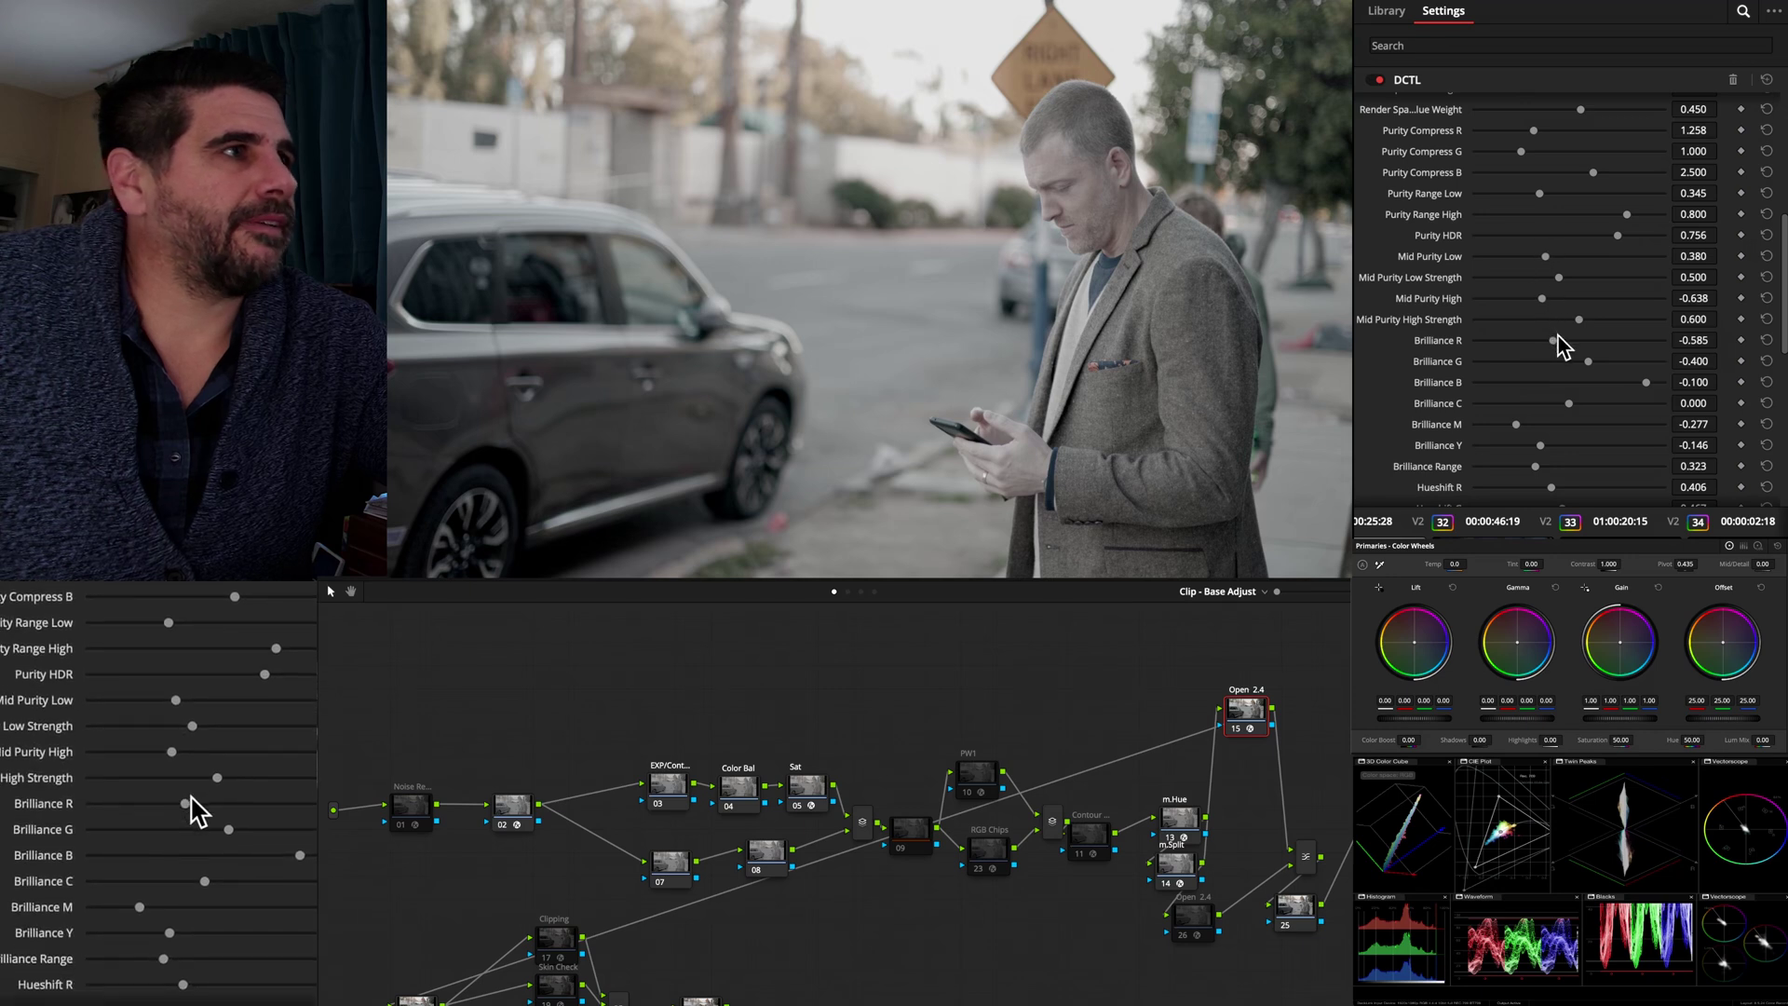
{"action": "left_click_drag", "start_coordinate": [1556, 339], "coordinate": [1558, 417]}
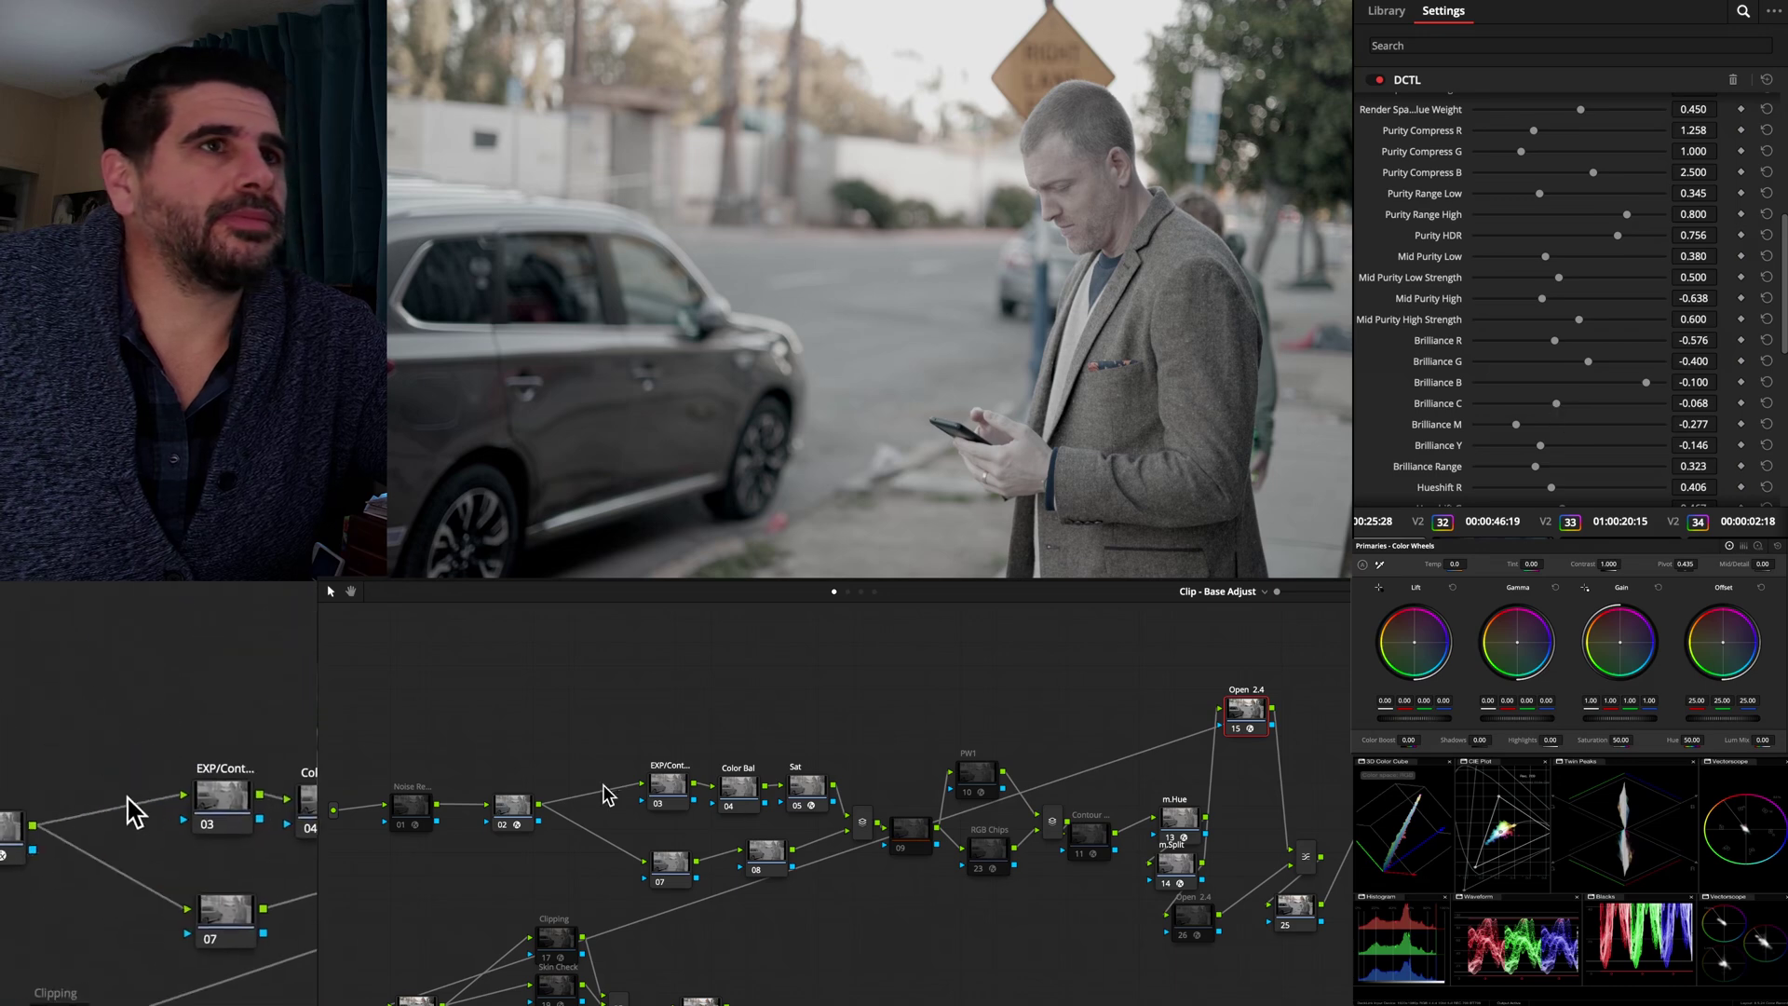
{"action": "left_click", "coordinate": [665, 784]}
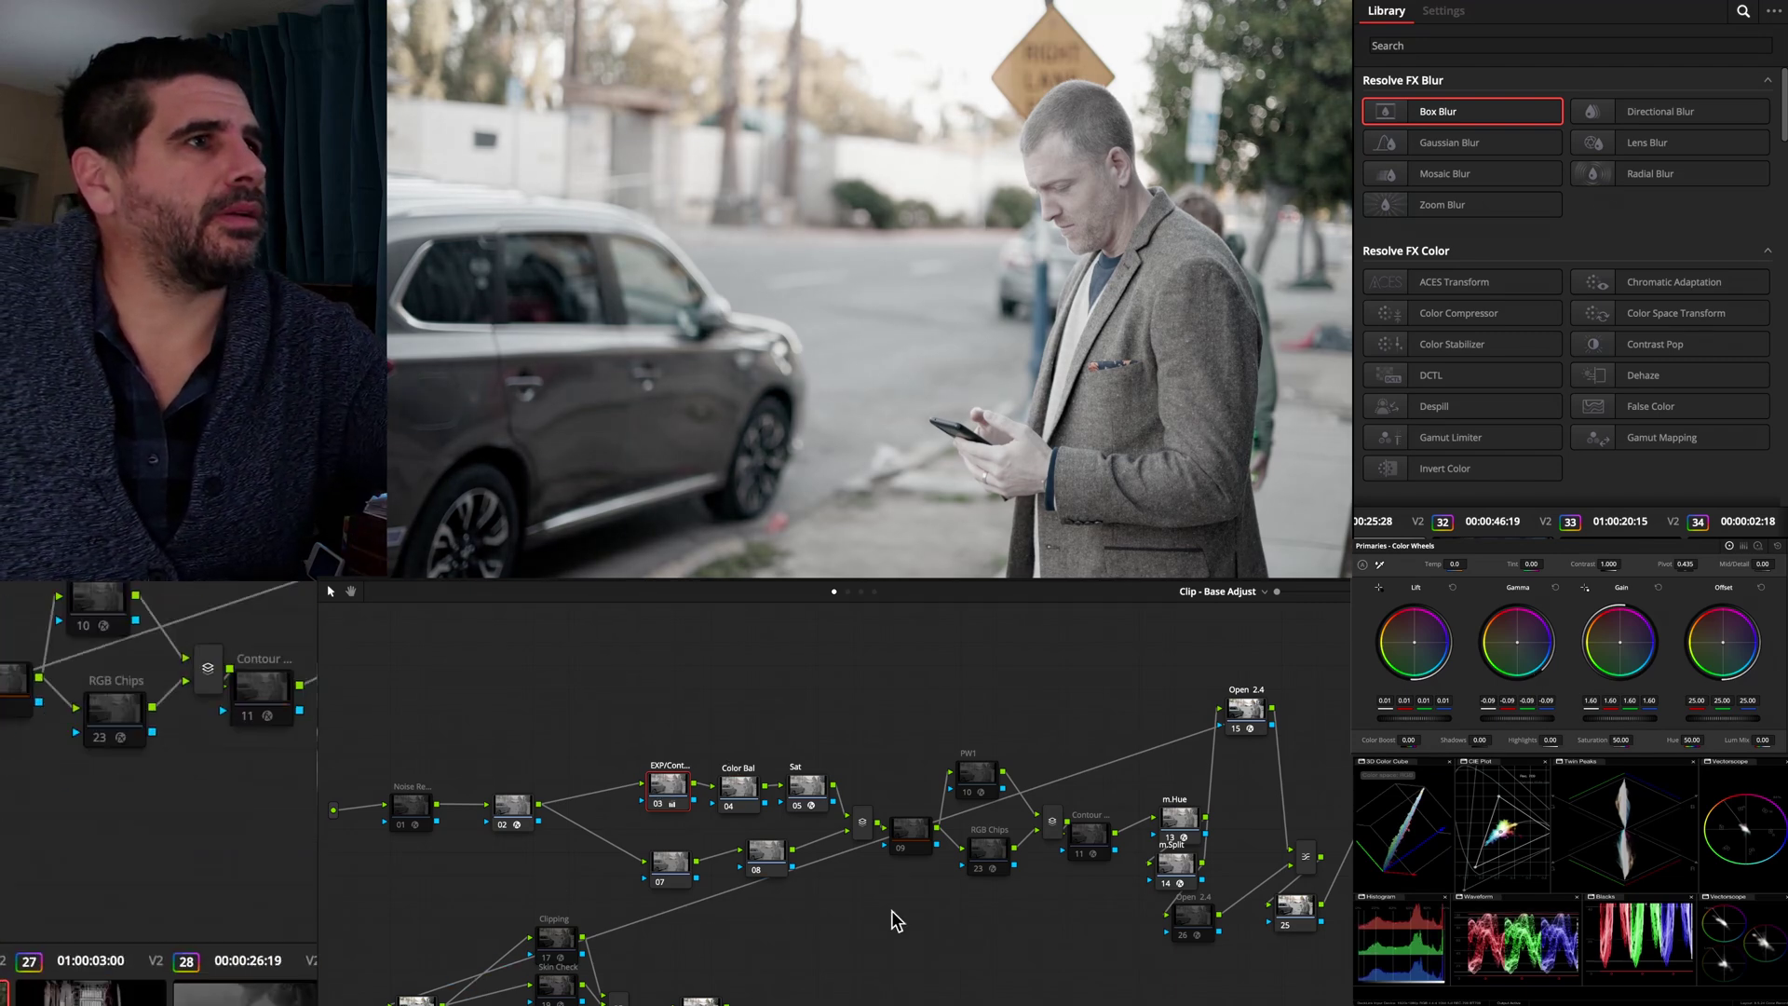
Toggle node 26 and node 15 on and off to compare, leaving node 26 disabled
{"action": "left_click", "coordinate": [1184, 920]}
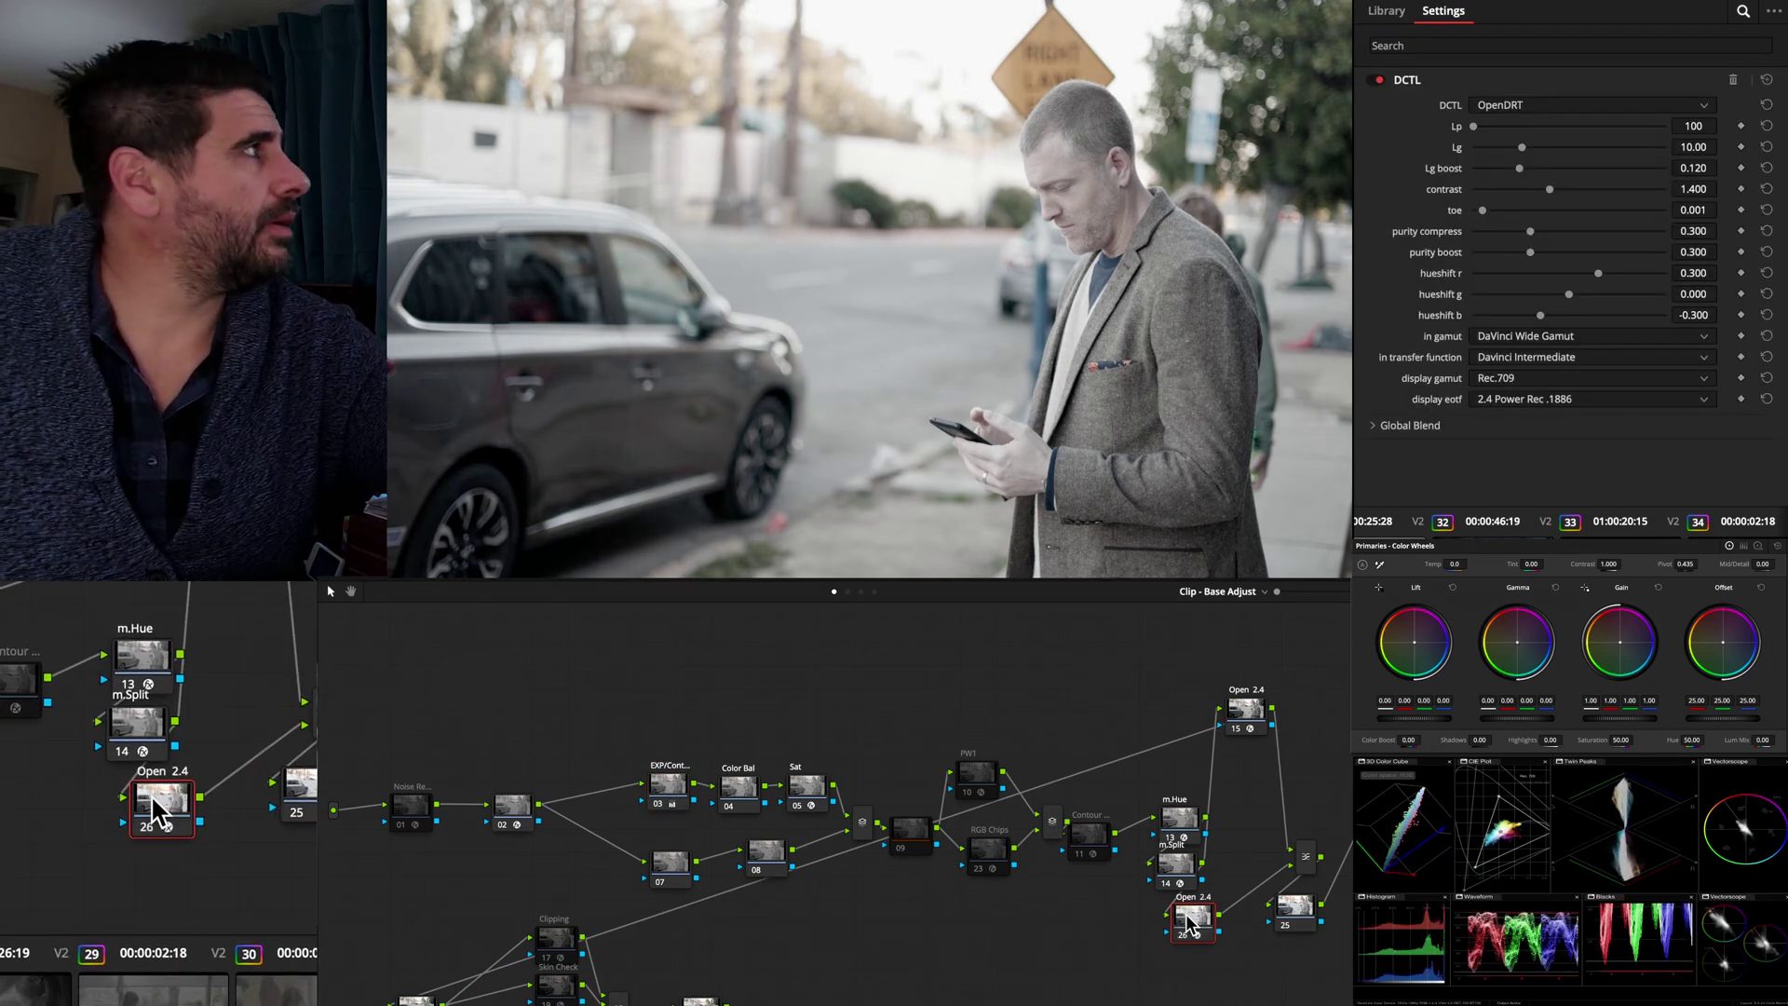
{"action": "key", "text": "ctrl+d"}
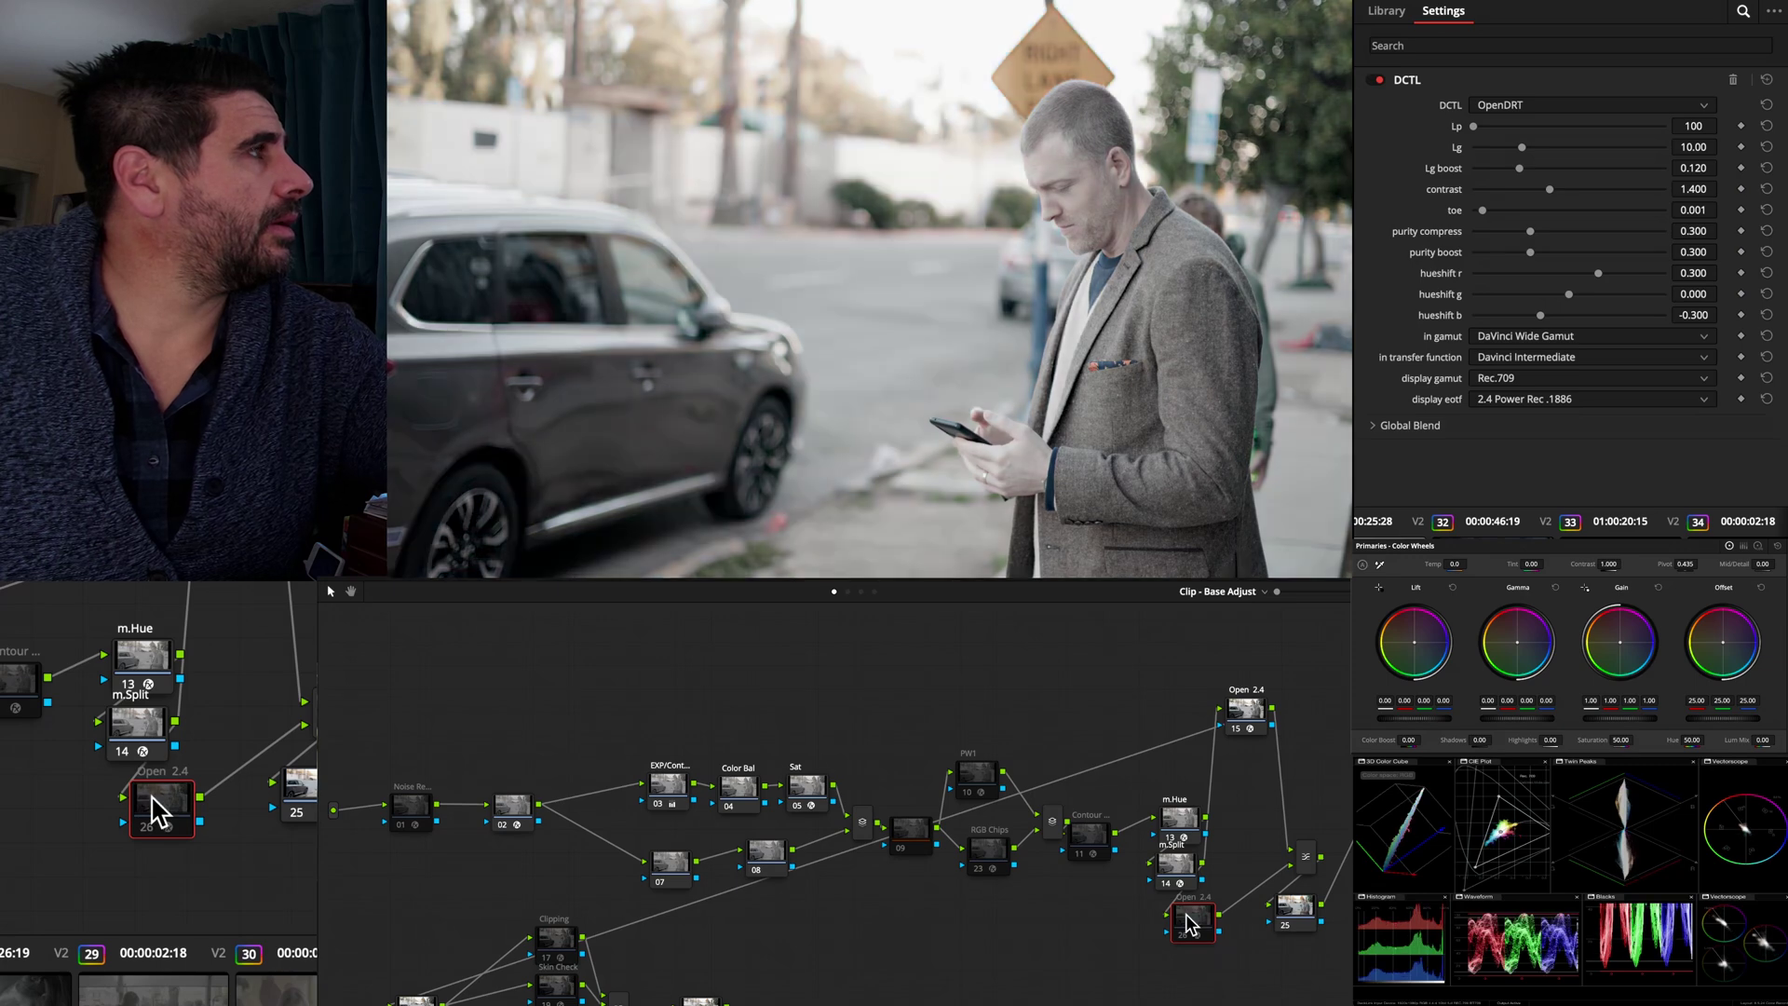
{"action": "left_click", "coordinate": [1239, 717]}
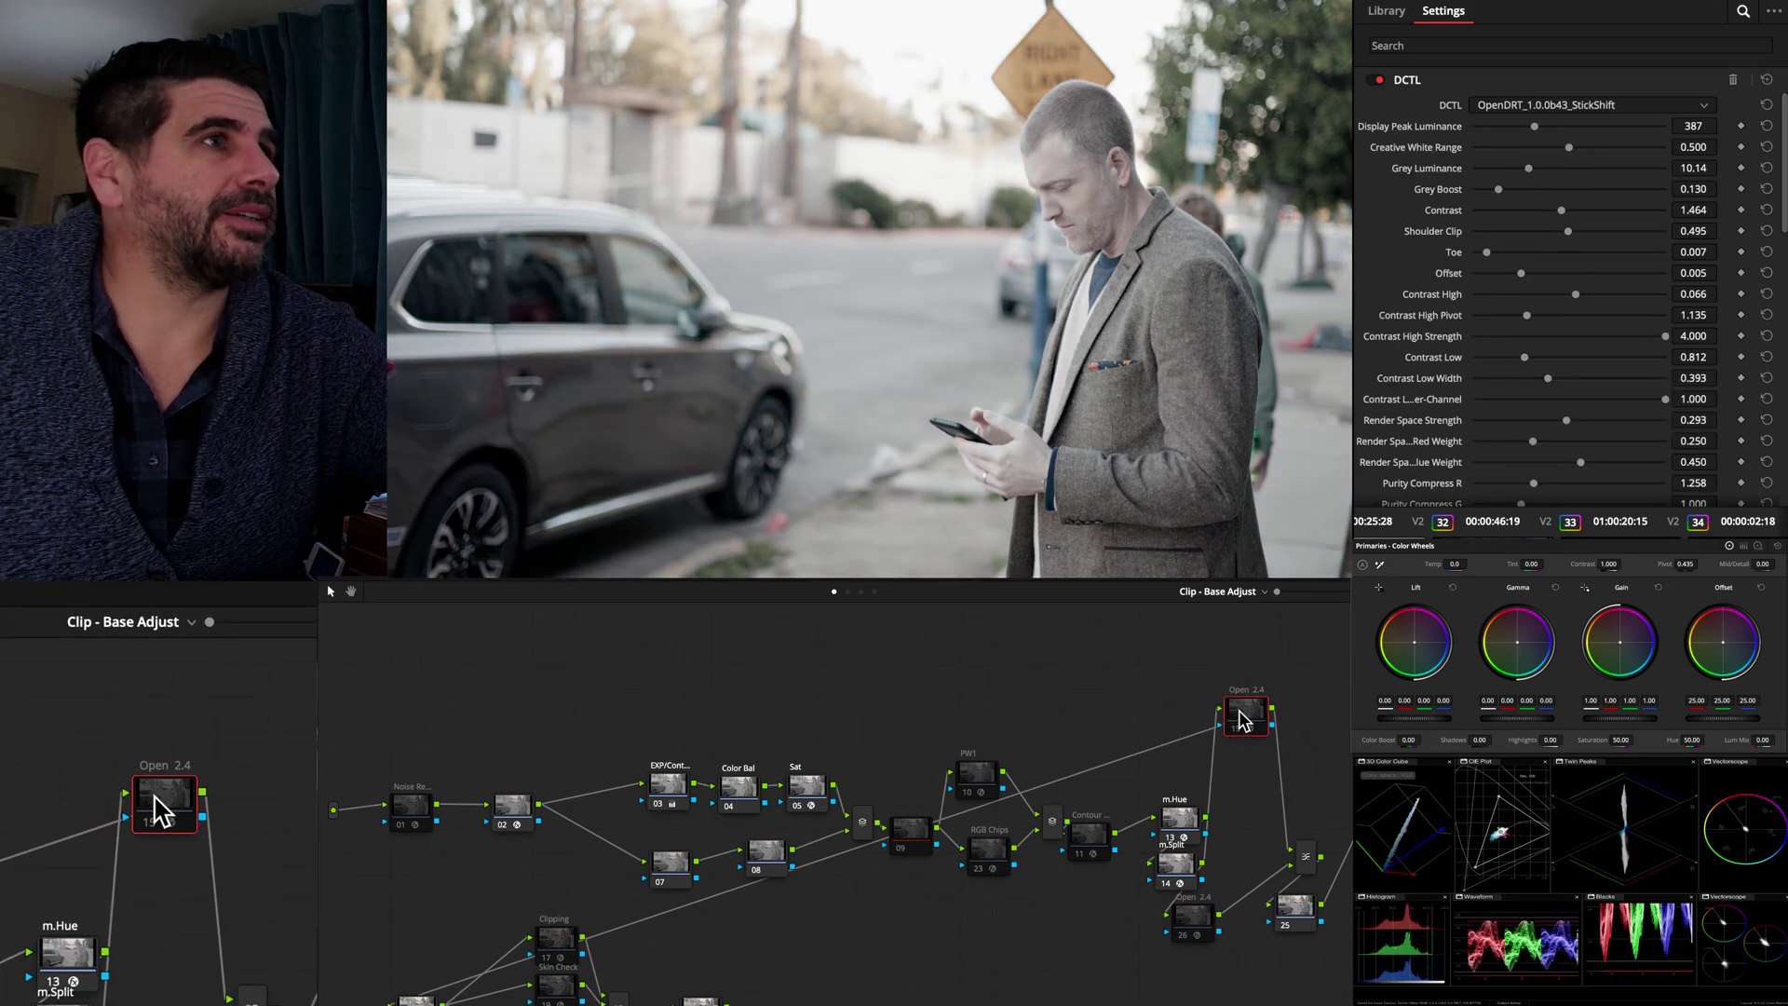
{"action": "key", "text": "ctrl+d"}
{"action": "key", "text": "ctrl+d"}
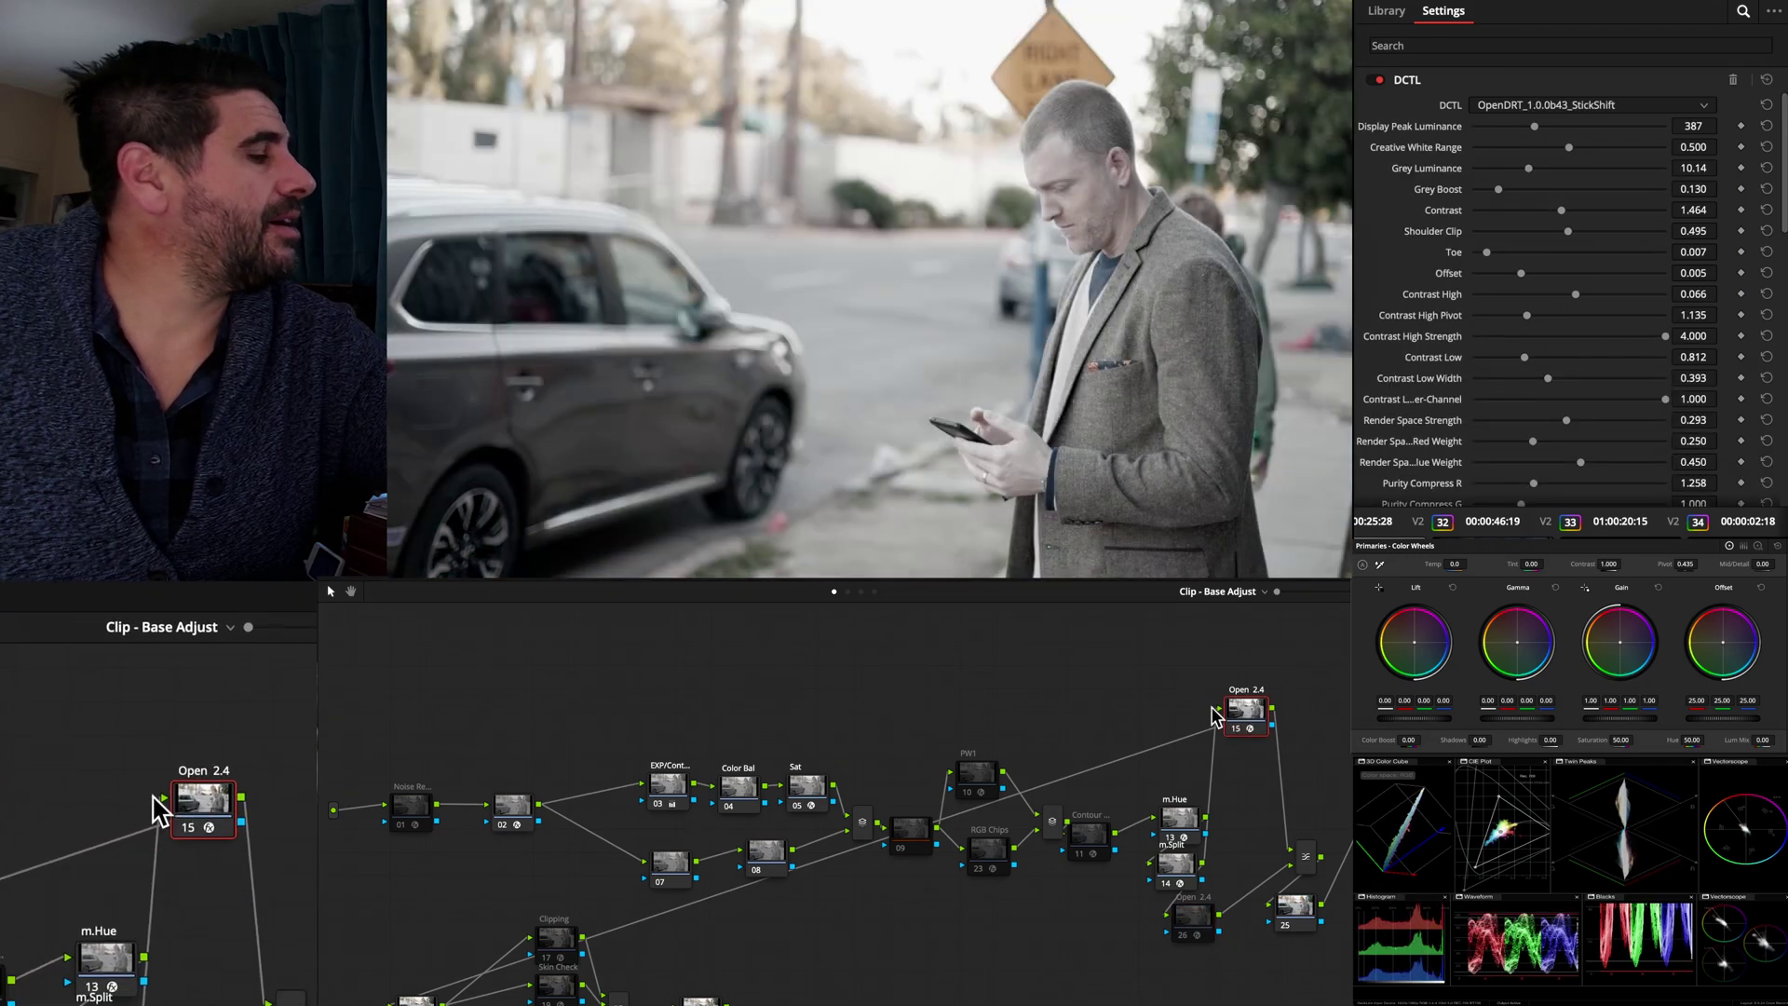
{"action": "left_click", "coordinate": [1190, 920]}
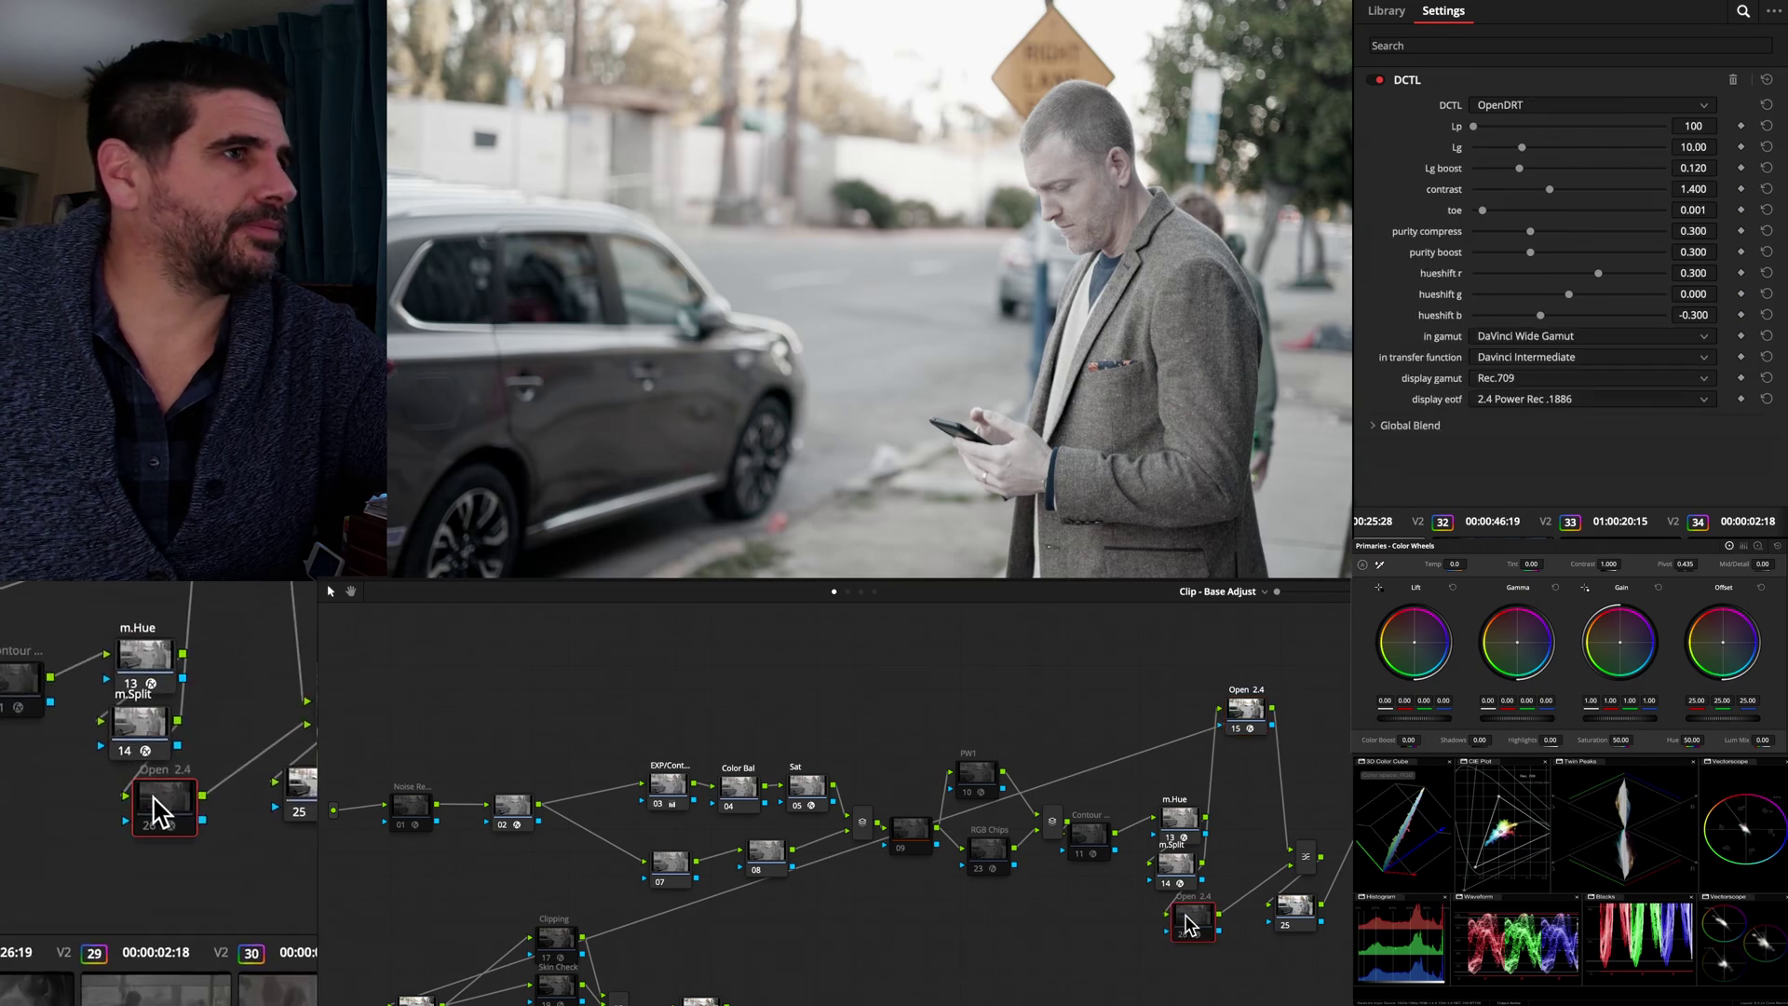
{"action": "key", "text": "ctrl+d"}
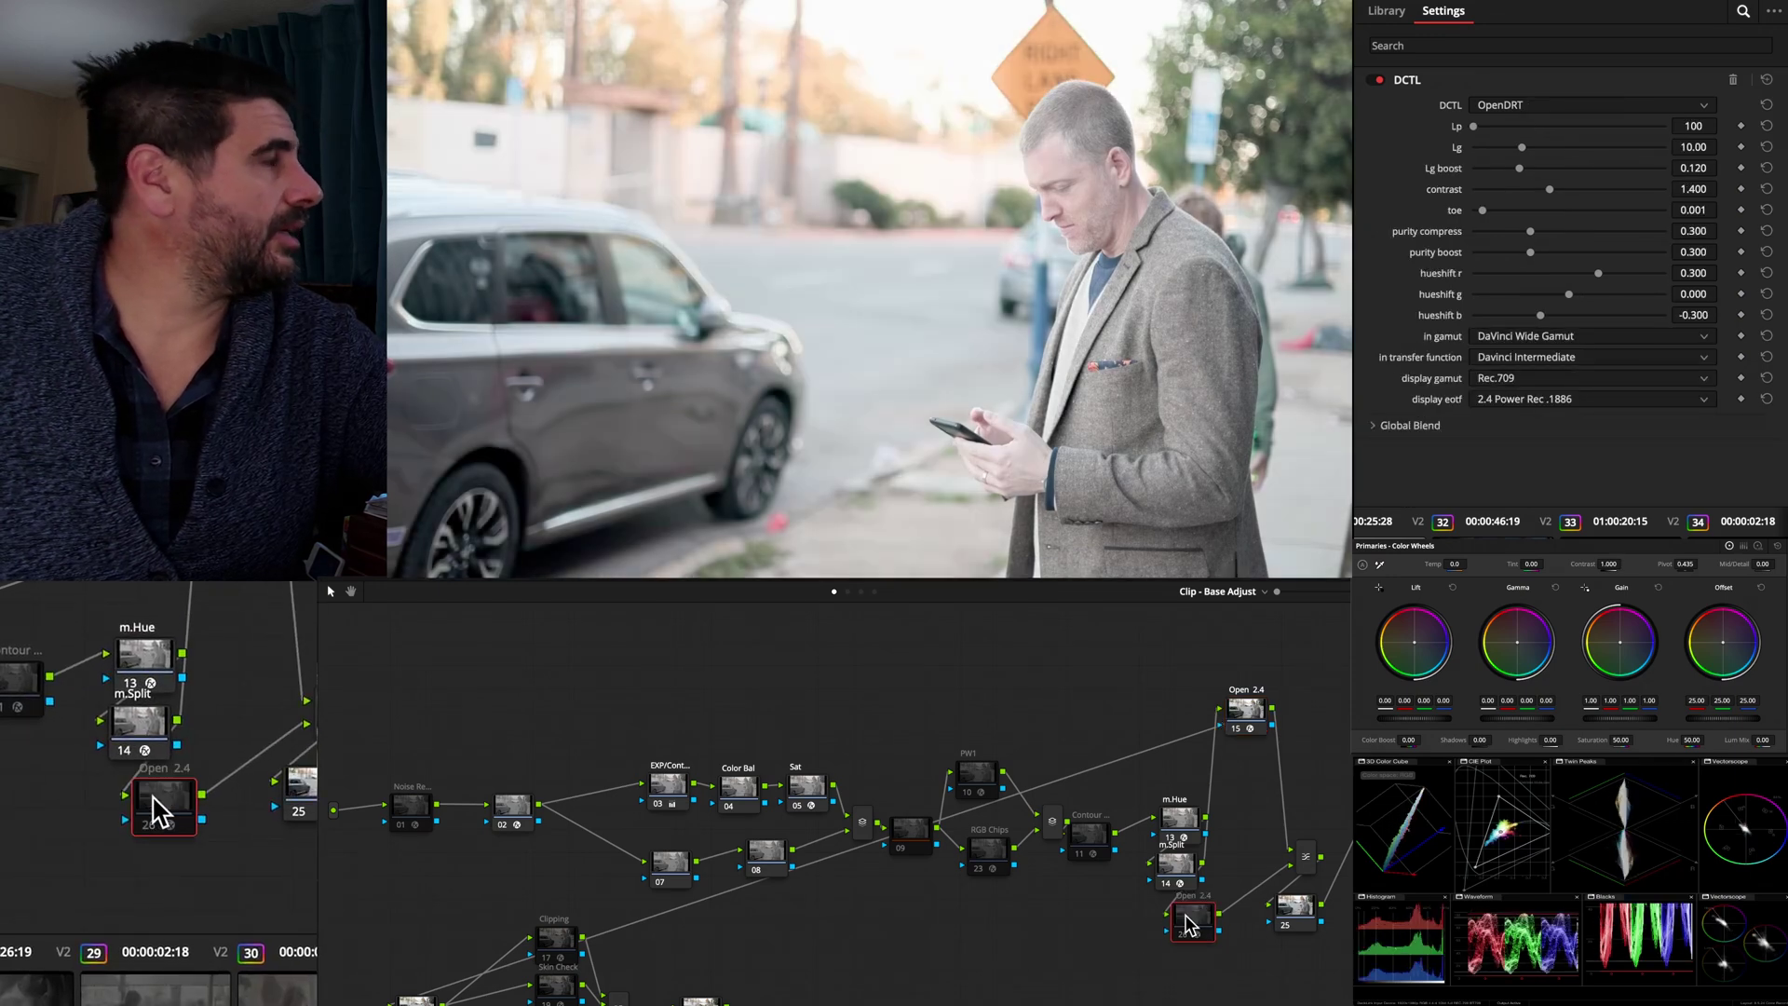
{"action": "left_click", "coordinate": [1246, 713]}
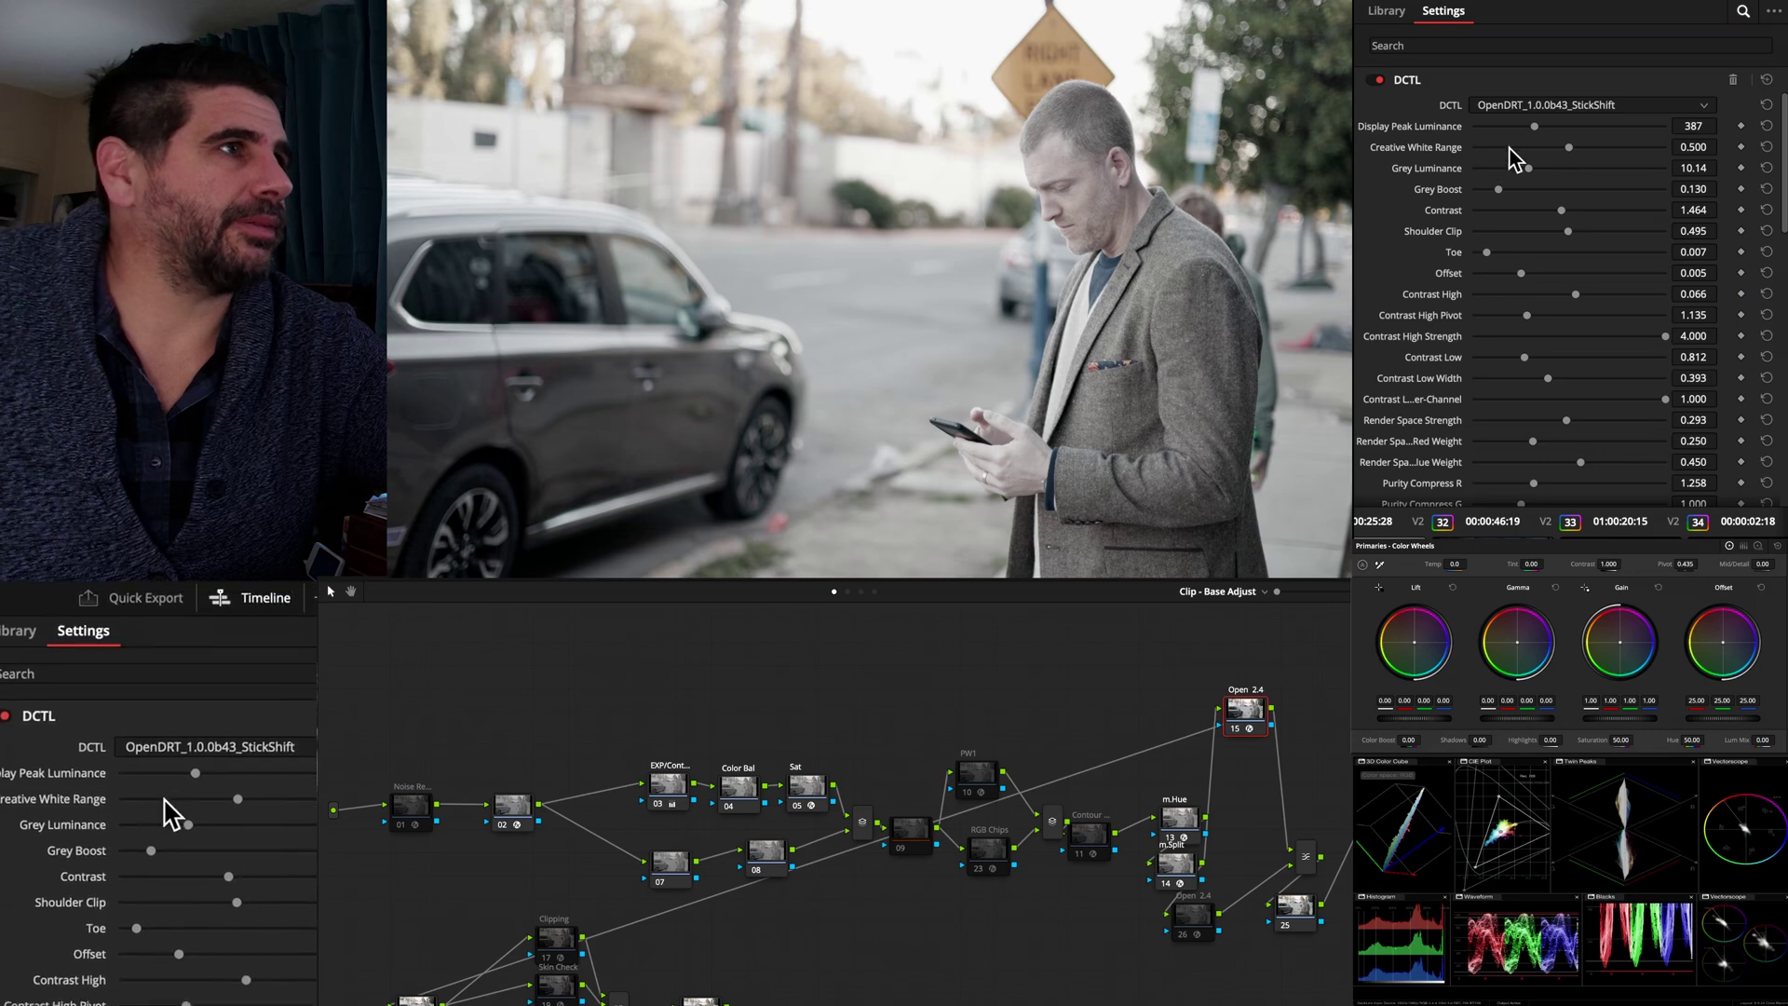
Set StickShift Display Peak Luminance 336, Grey Boost 0.157, Purity Range Low 0.070, Purity Compress B 0.681
{"action": "mouse_move", "coordinate": [1535, 128]}
{"action": "left_mouse_down"}
{"action": "mouse_move", "coordinate": [1488, 130]}
{"action": "mouse_move", "coordinate": [1524, 126]}
{"action": "left_mouse_up"}
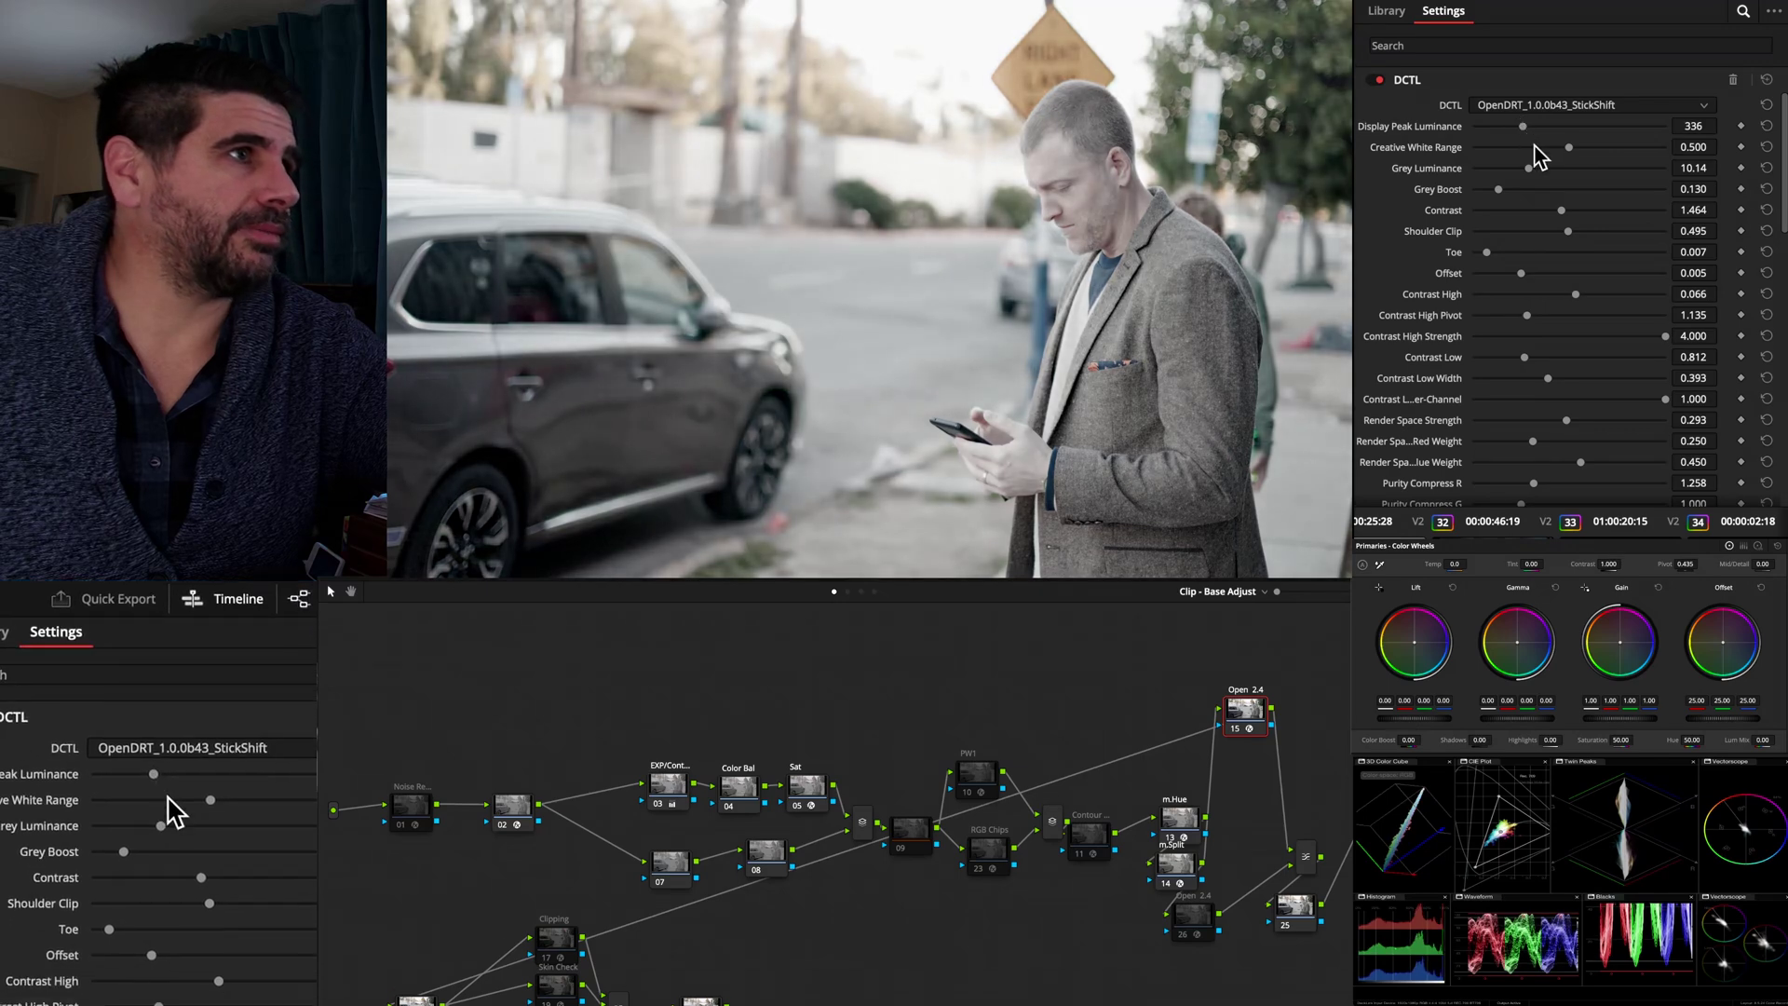
{"action": "mouse_move", "coordinate": [1493, 192]}
{"action": "left_mouse_down"}
{"action": "mouse_move", "coordinate": [1600, 180]}
{"action": "mouse_move", "coordinate": [1508, 180]}
{"action": "left_mouse_up"}
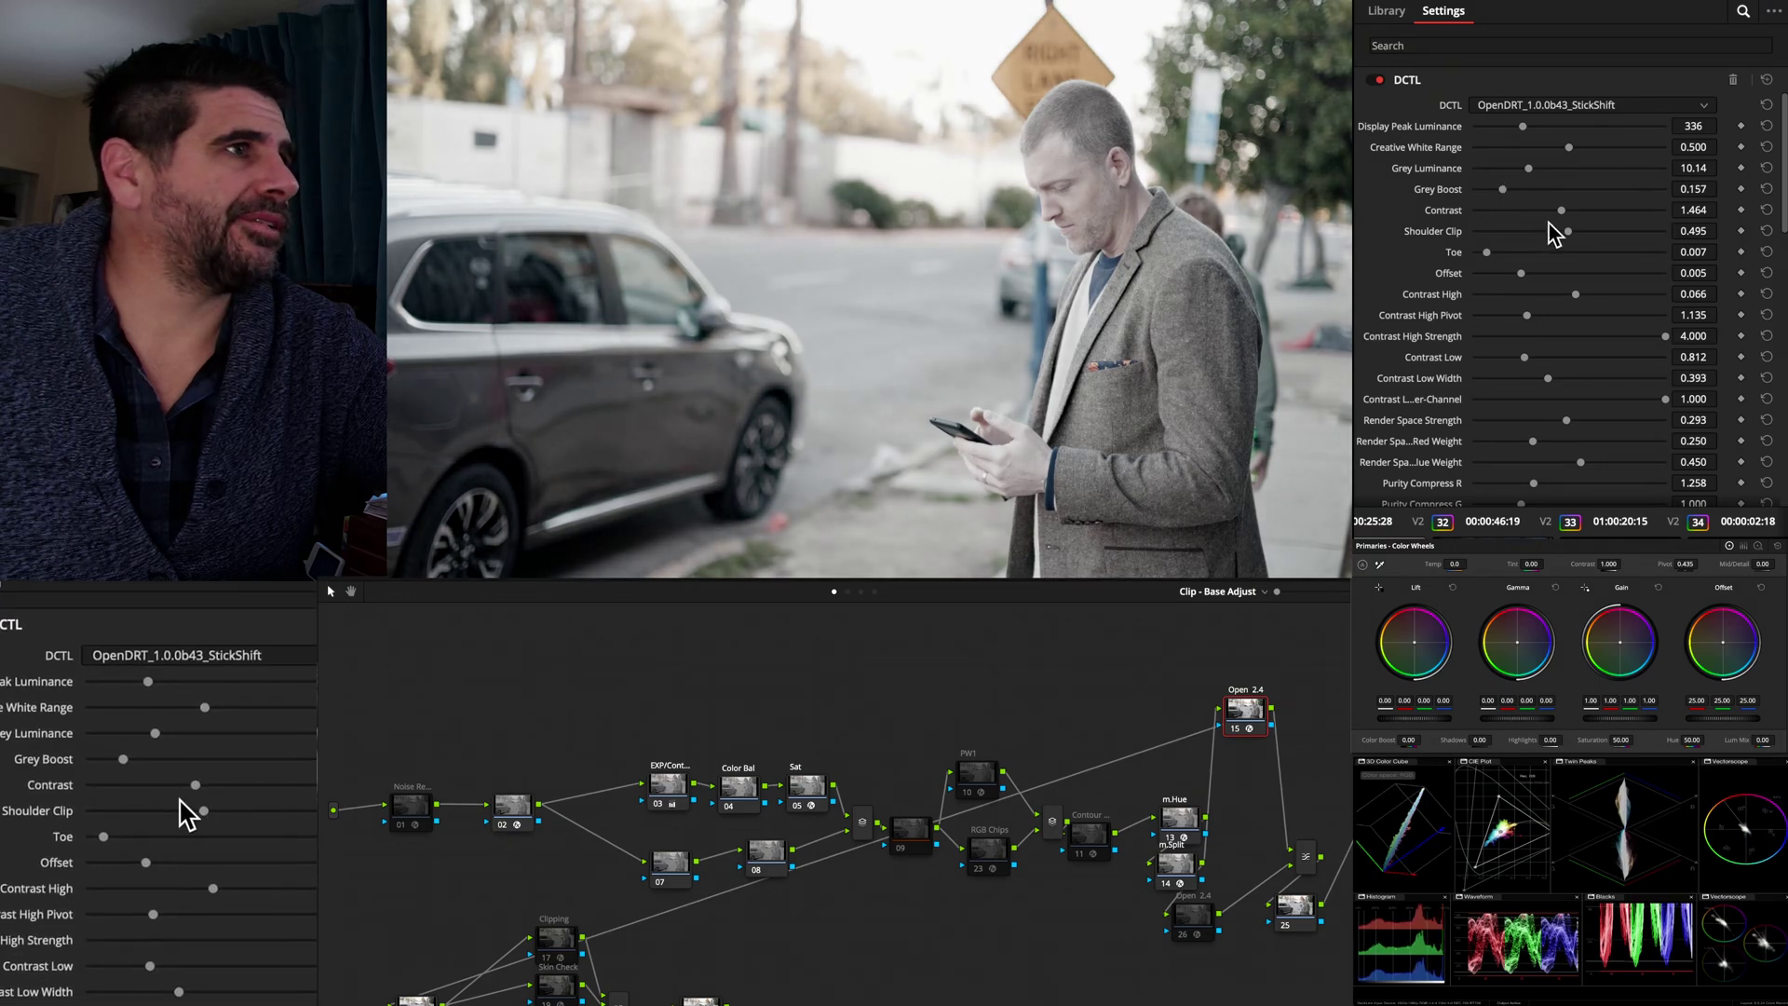
{"action": "scroll", "coordinate": [1550, 223], "scroll_direction": "down", "scroll_amount": 4}
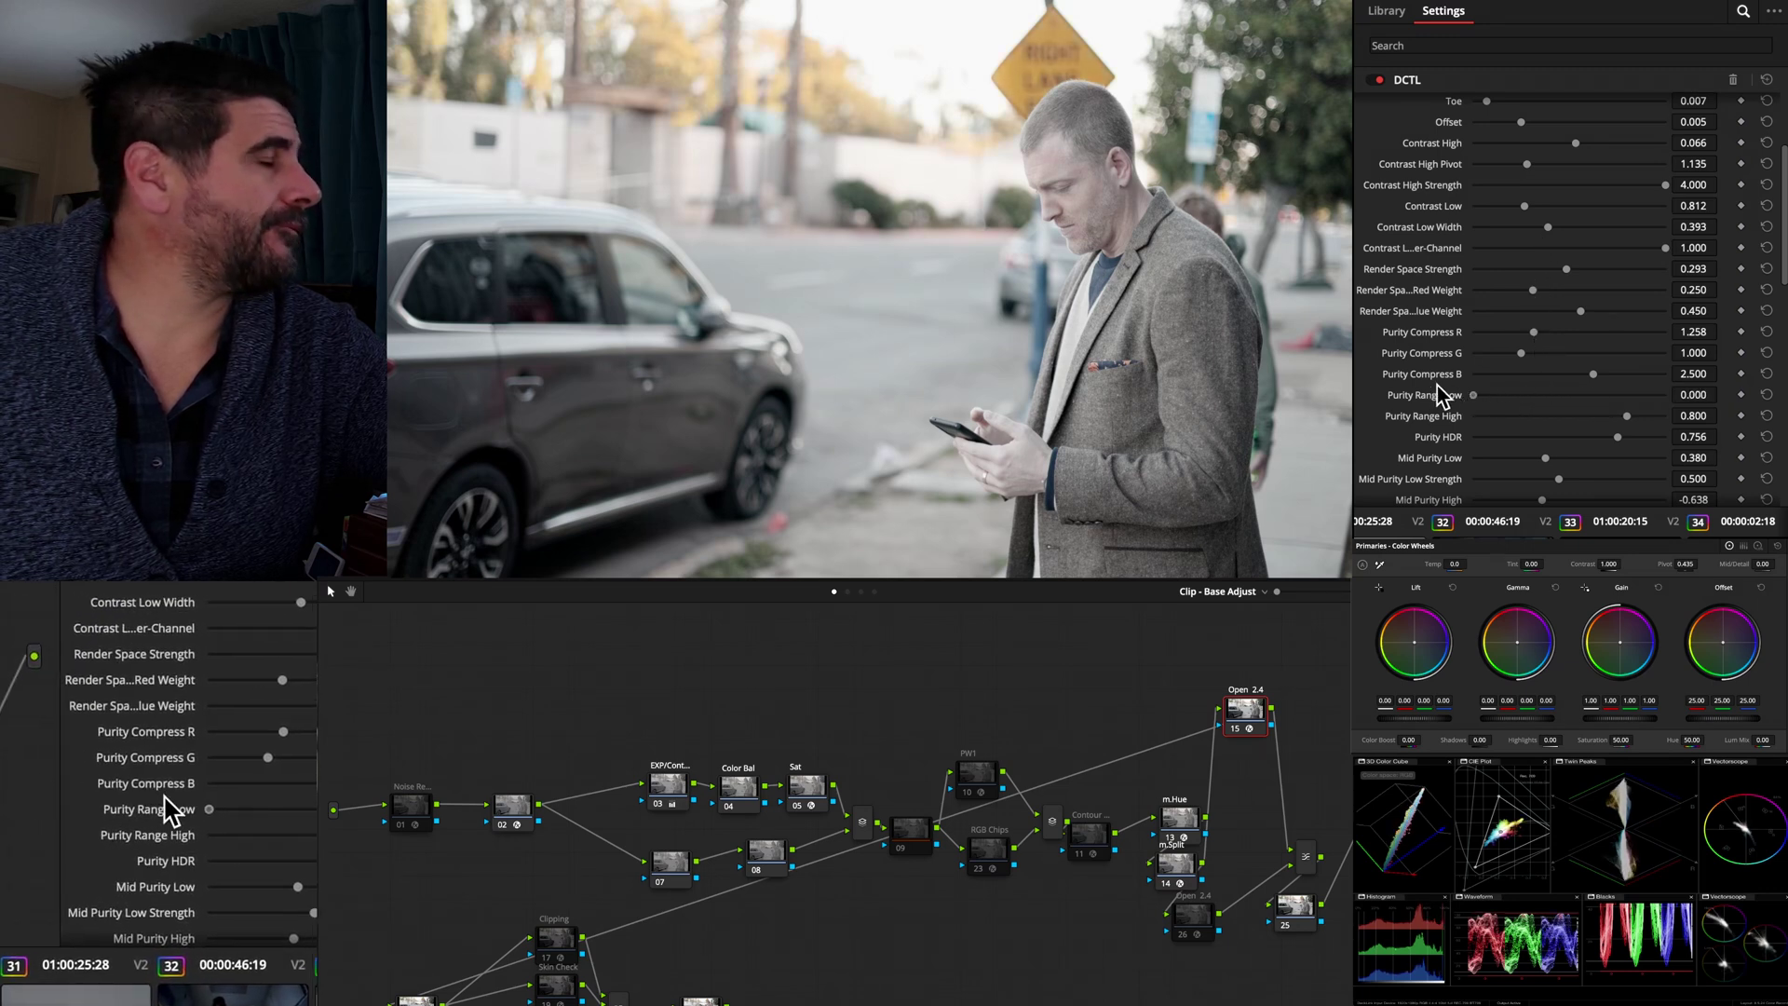
{"action": "left_click_drag", "start_coordinate": [1473, 393], "coordinate": [1487, 395]}
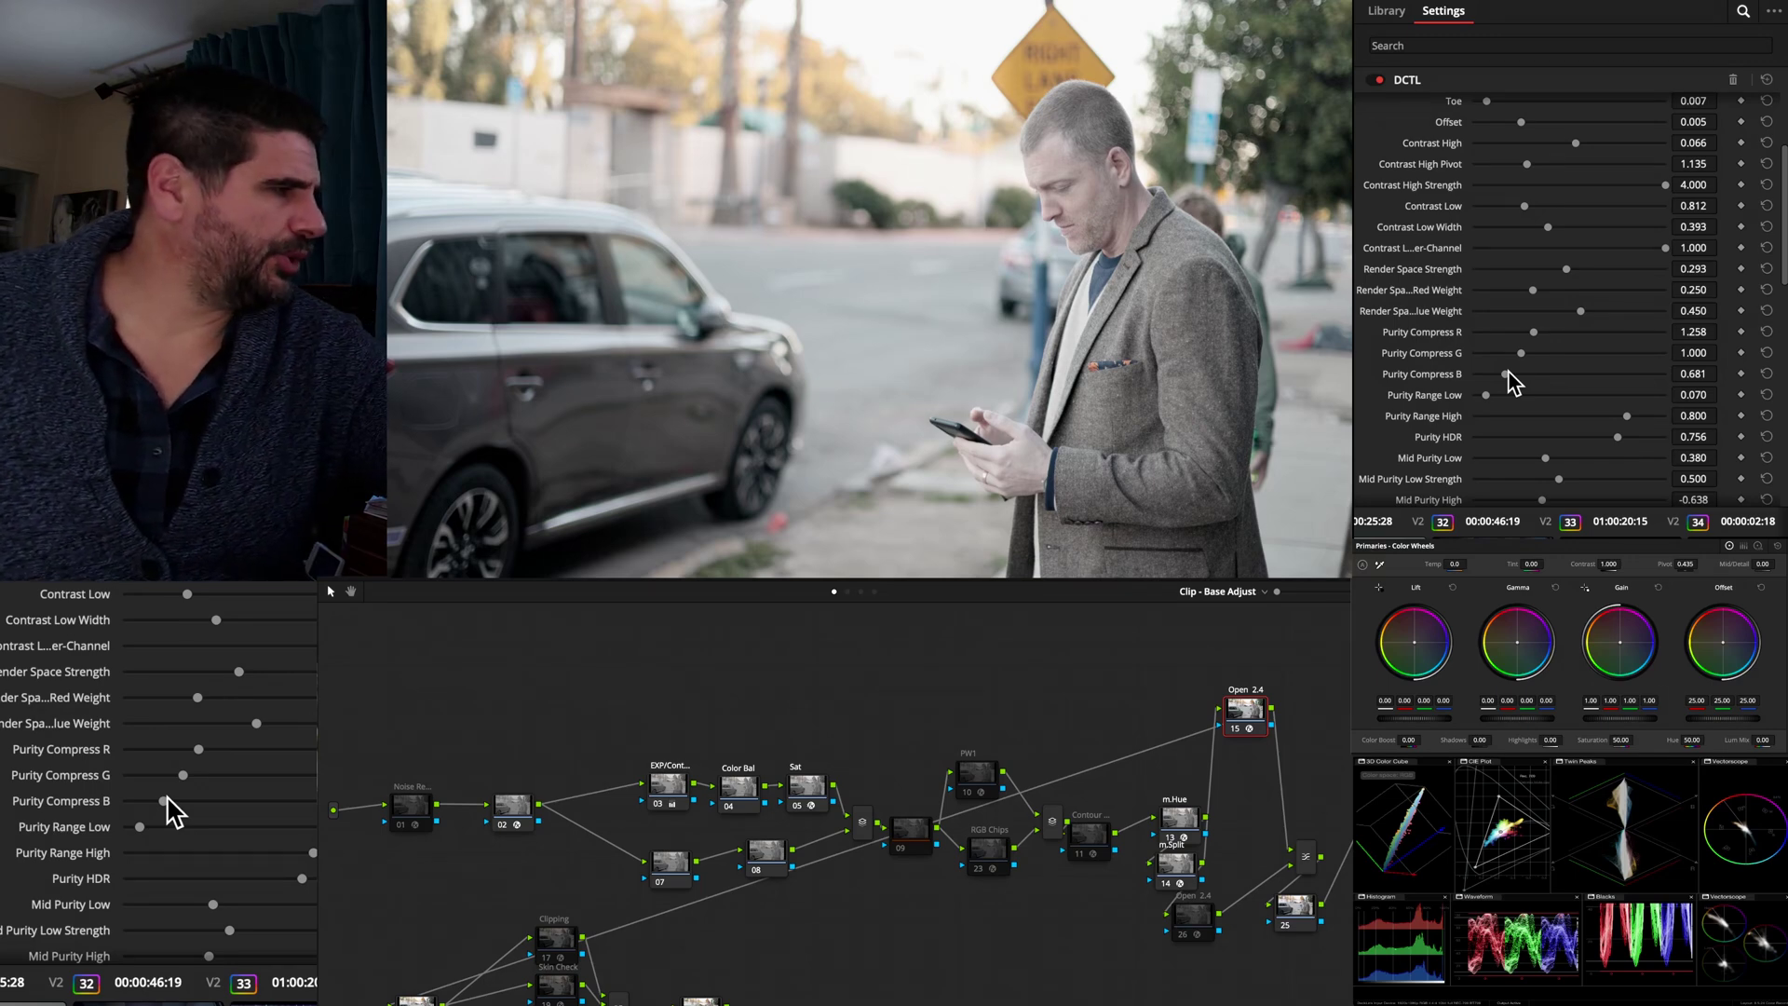
Drag the StickShift Mid Purity High slider up from -0.638 to -0.245
{"action": "scroll", "coordinate": [1467, 297], "scroll_direction": "up", "scroll_amount": 3}
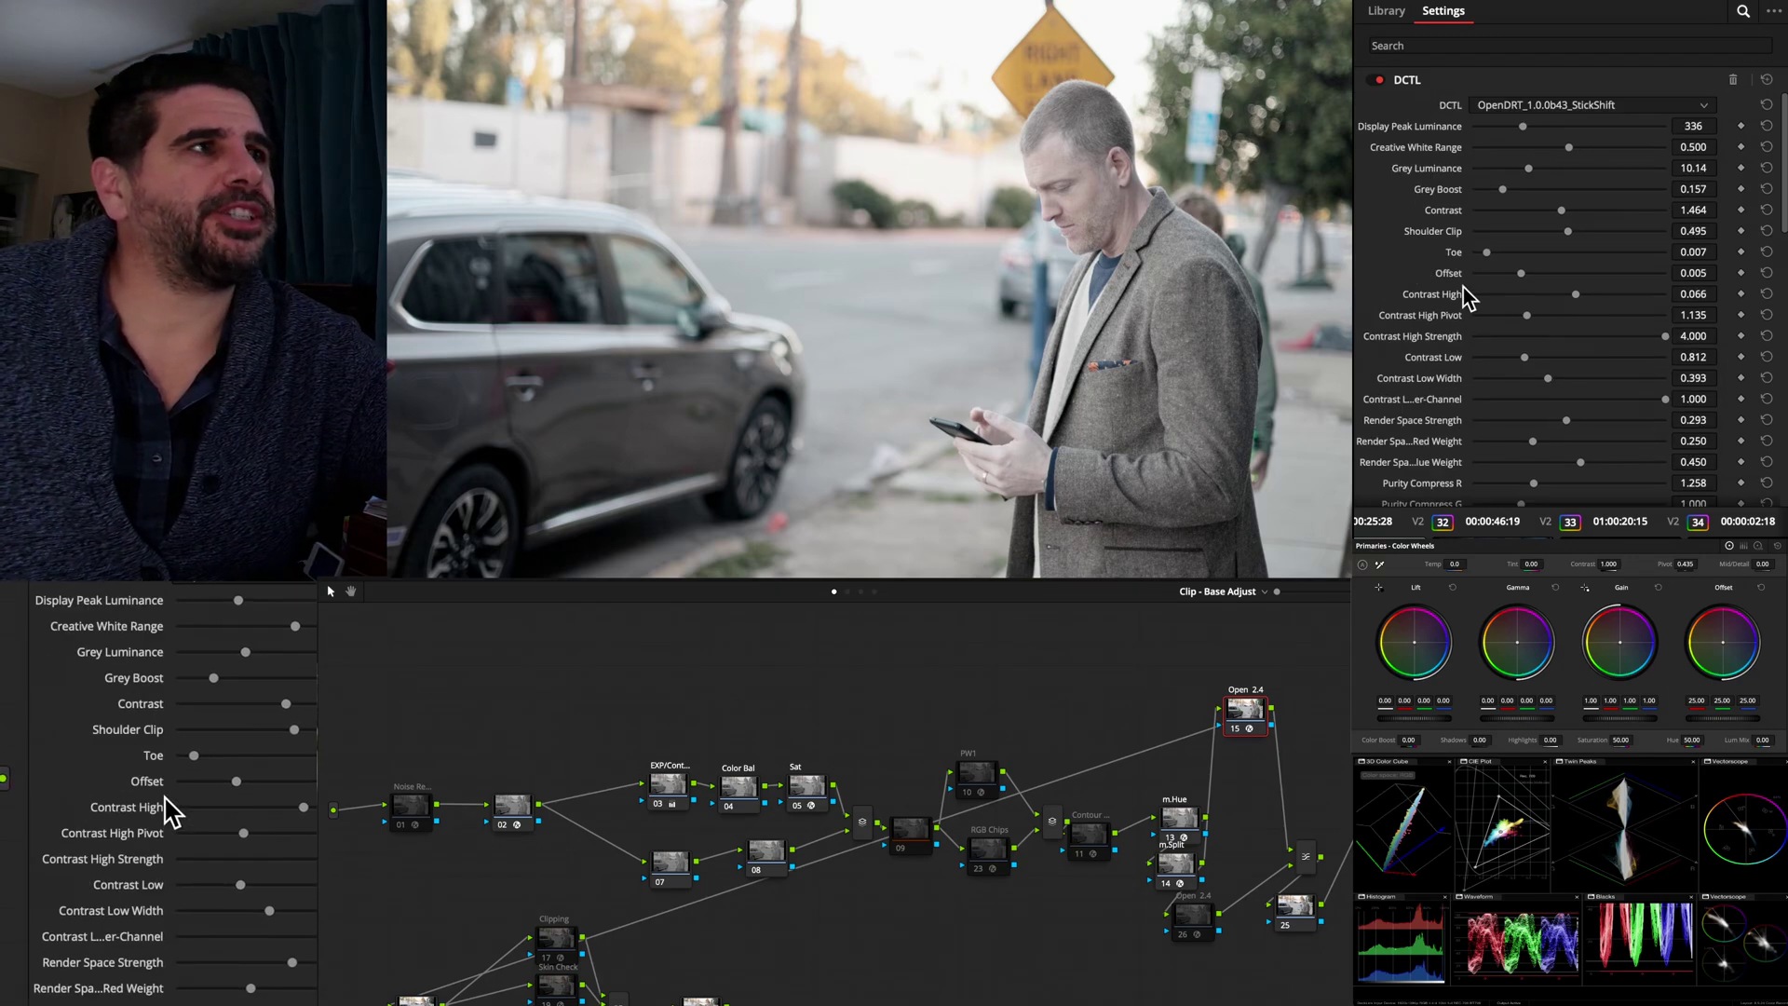
{"action": "scroll", "coordinate": [1462, 287], "scroll_direction": "down", "scroll_amount": 10}
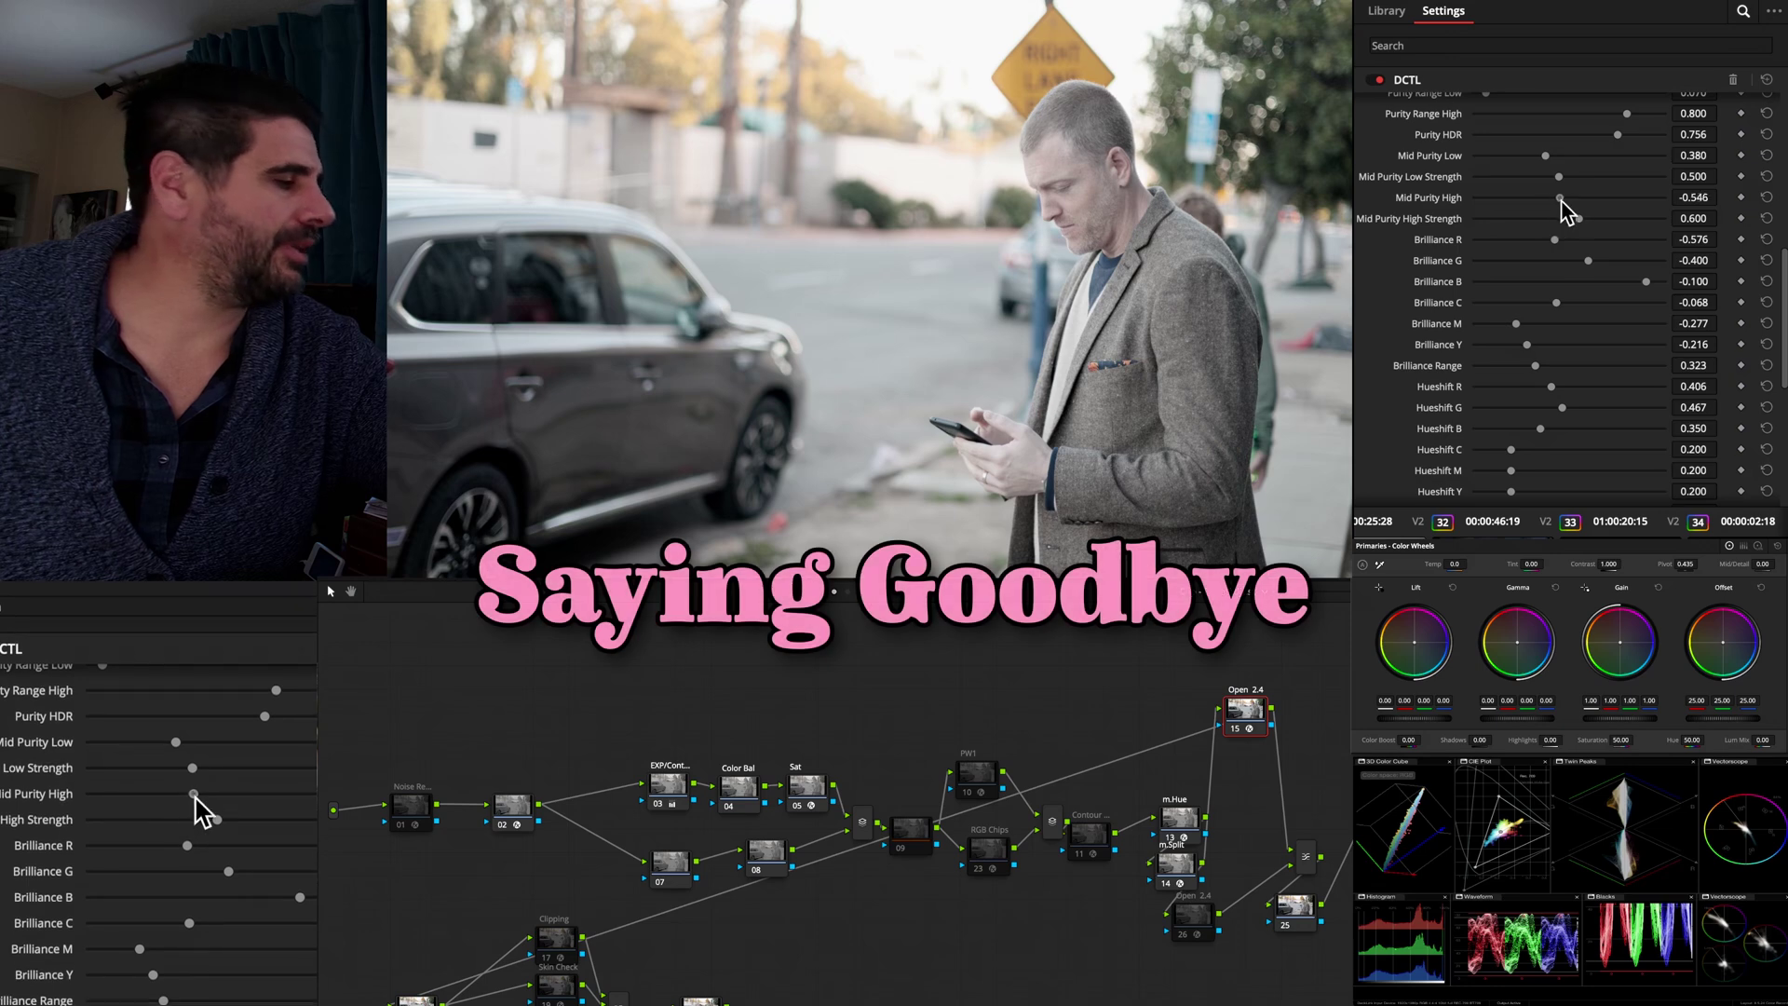
{"action": "left_click_drag", "start_coordinate": [1542, 197], "coordinate": [1618, 197]}
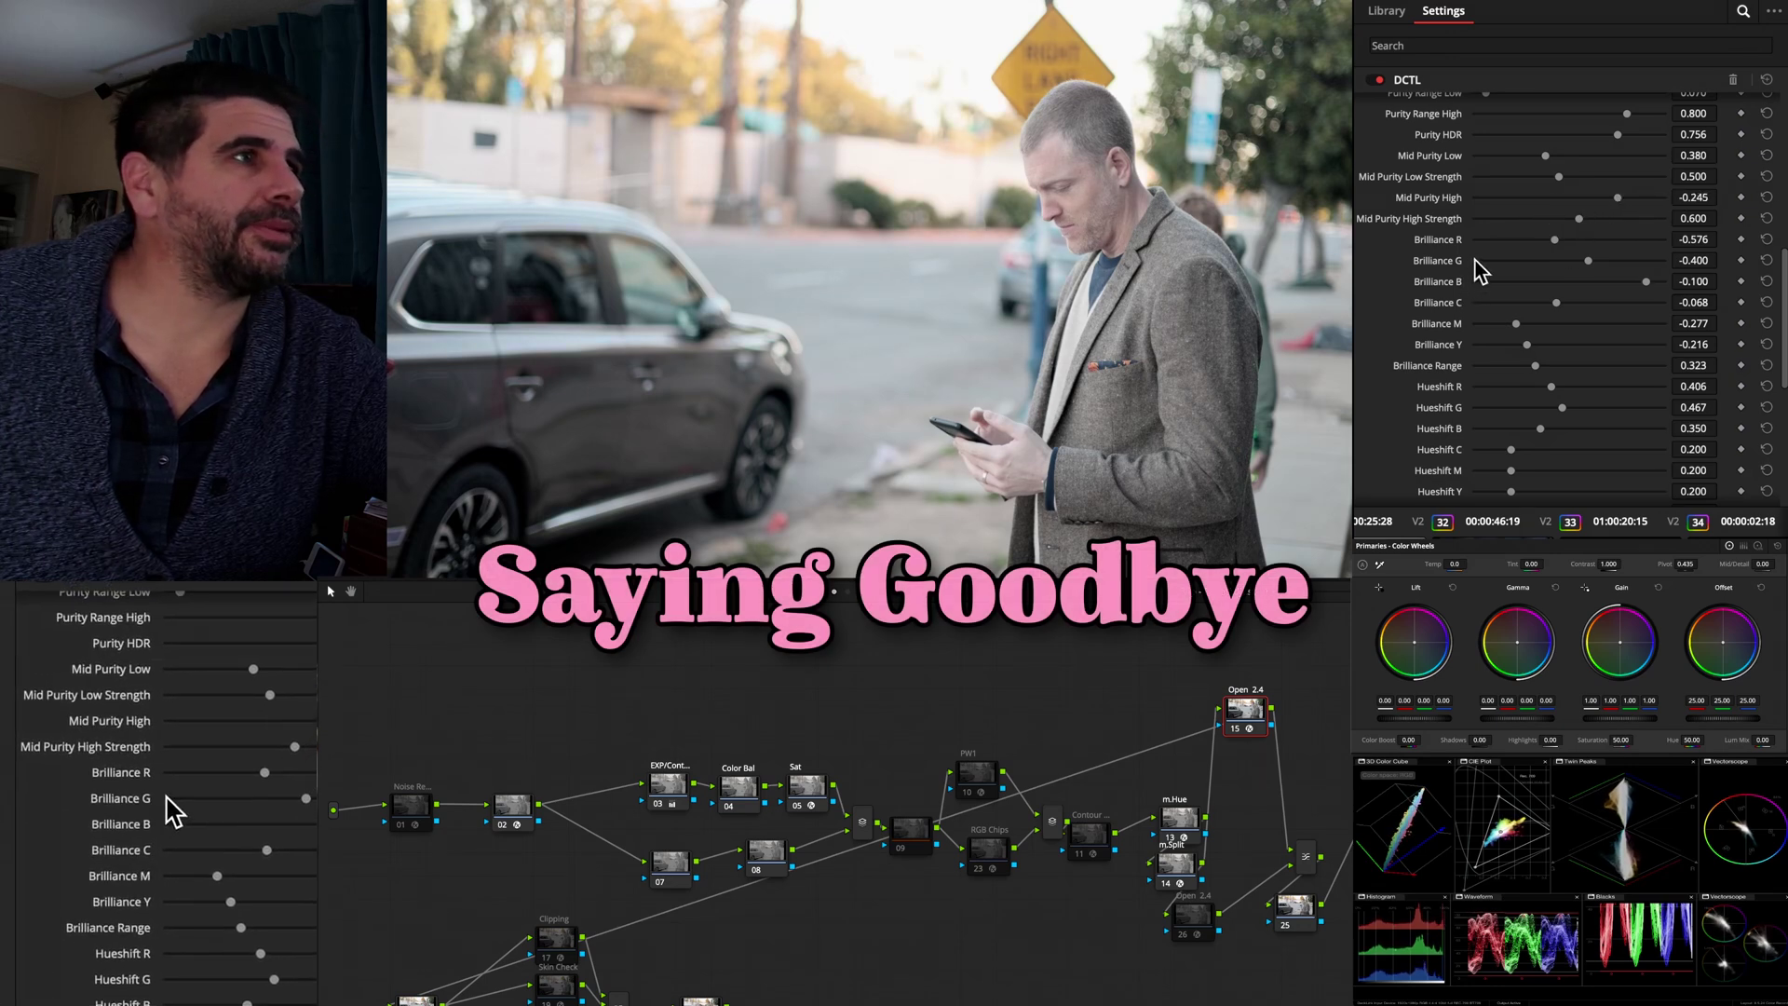